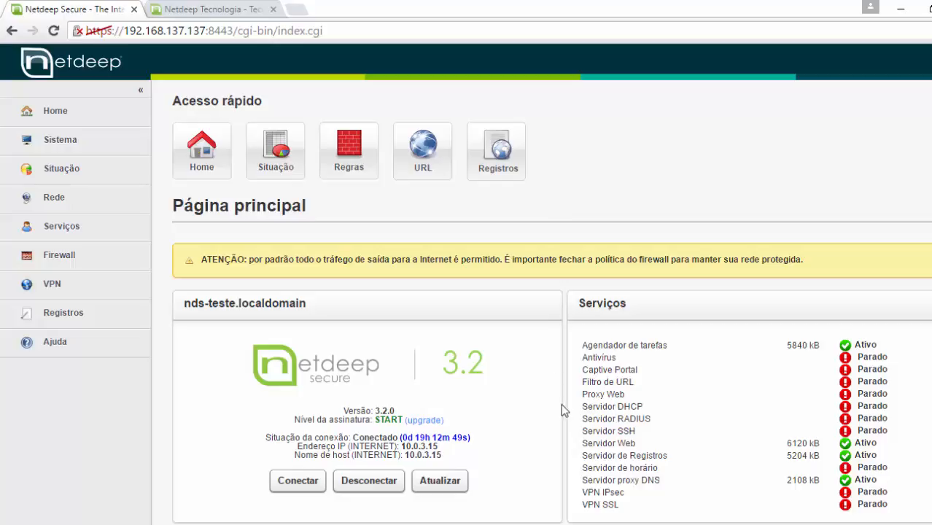
Step: Check the status of the Proxy Web service on the main page
scroll(576, 382, down, 1)
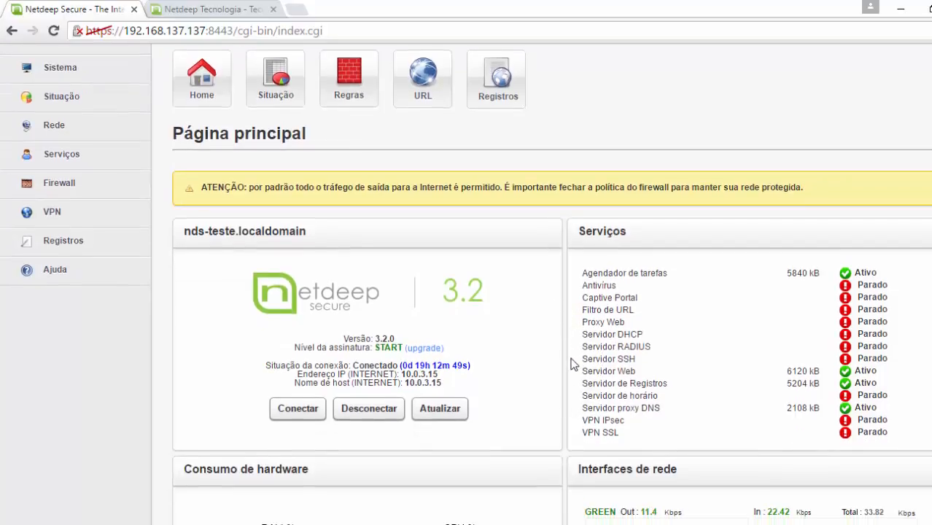
scroll(573, 321, down, 1)
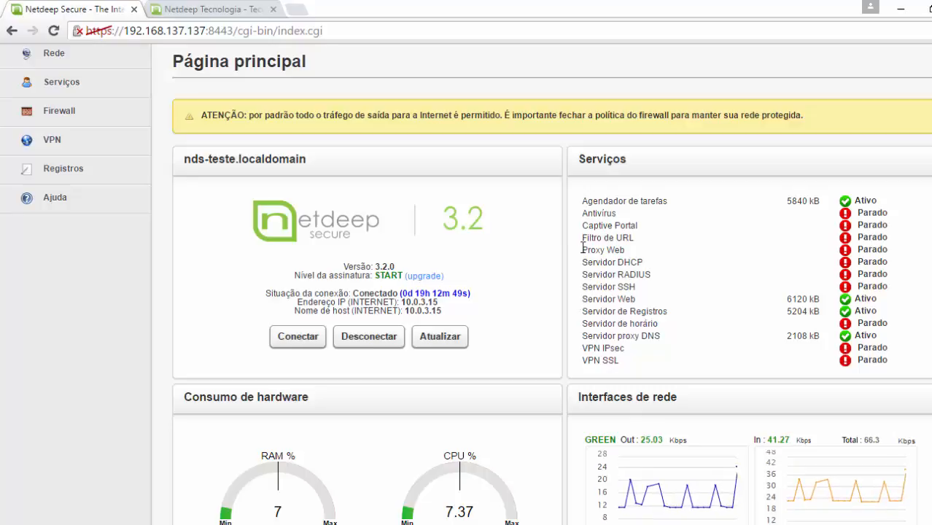
drag(581, 250, 871, 252)
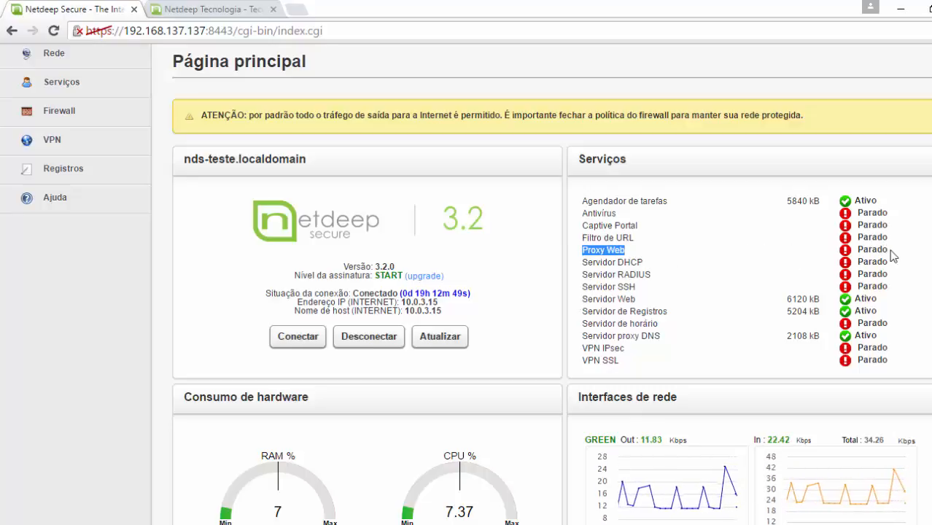
double_click(872, 249)
drag(625, 250, 581, 250)
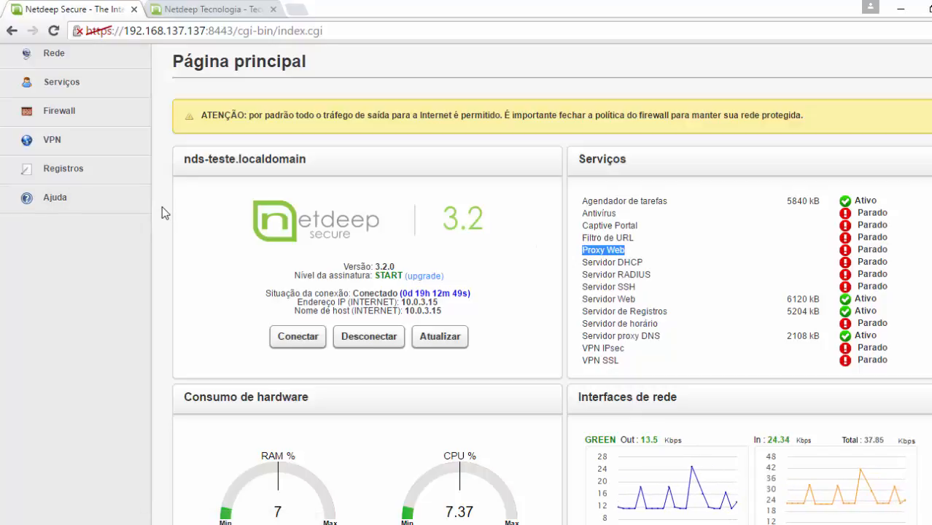
Step: Open the Proxy Web configuration among the firewall's services
scroll(162, 206, up, 4)
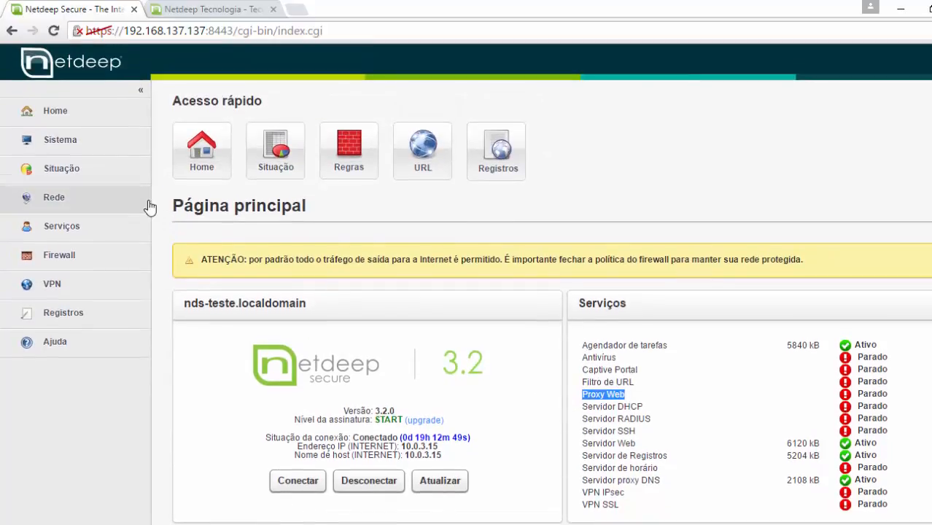
click(71, 234)
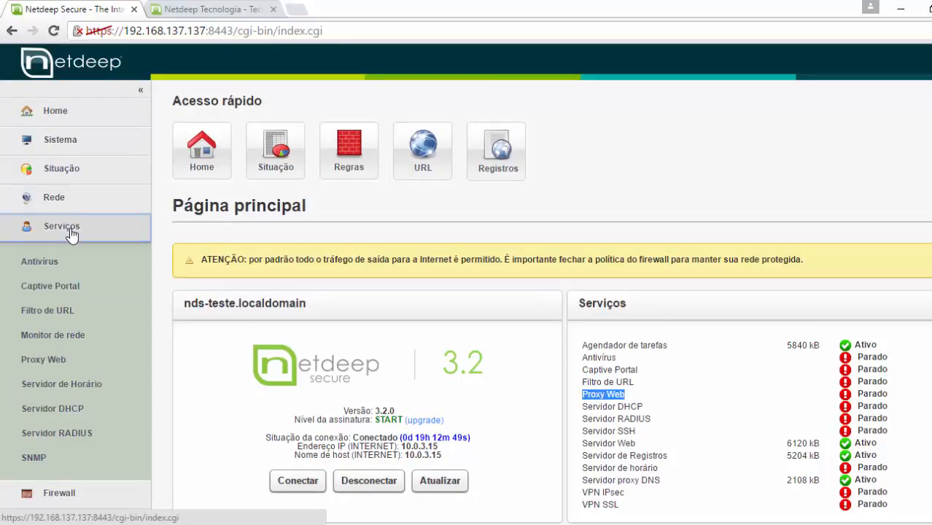
click(79, 364)
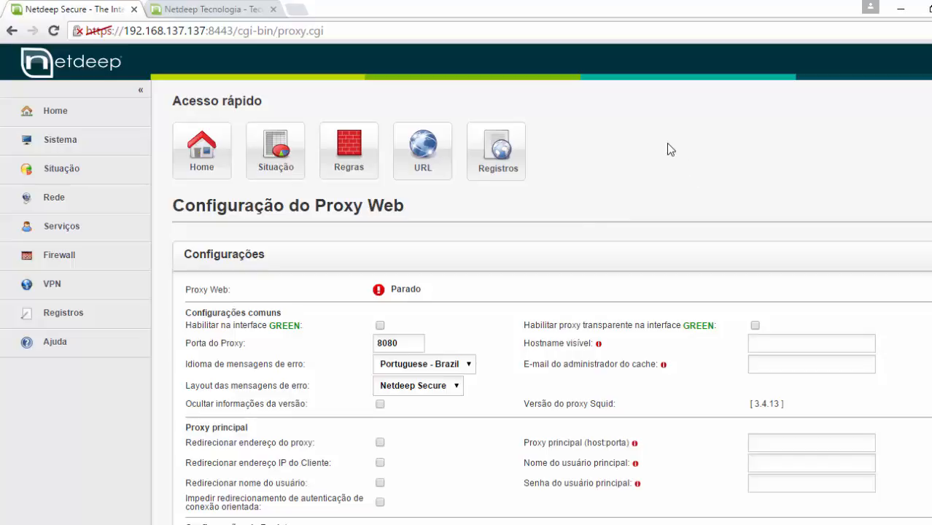
scroll(667, 142, down, 2)
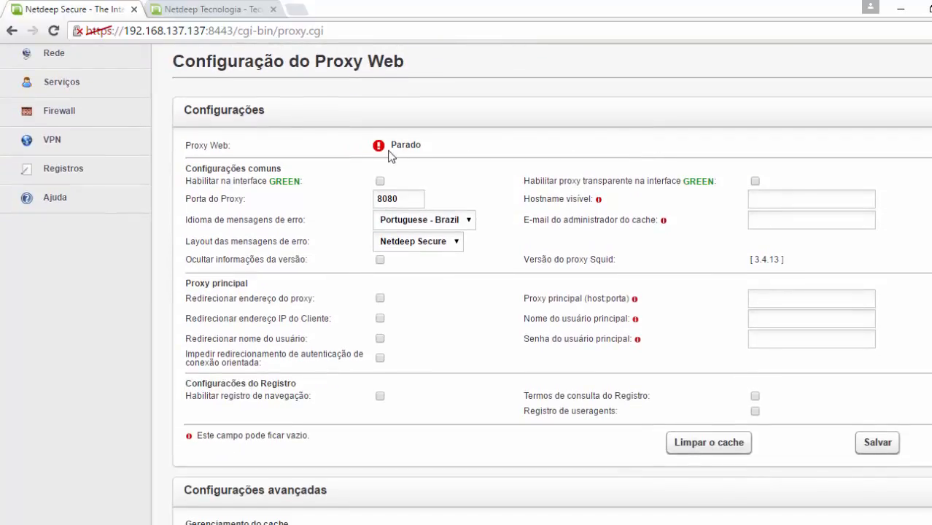
Step: Enable the web proxy on the GREEN interface, leaving the transparent proxy disabled
drag(186, 145, 237, 143)
click(409, 145)
click(379, 181)
drag(188, 182, 277, 181)
click(280, 181)
drag(535, 181, 676, 181)
click(692, 181)
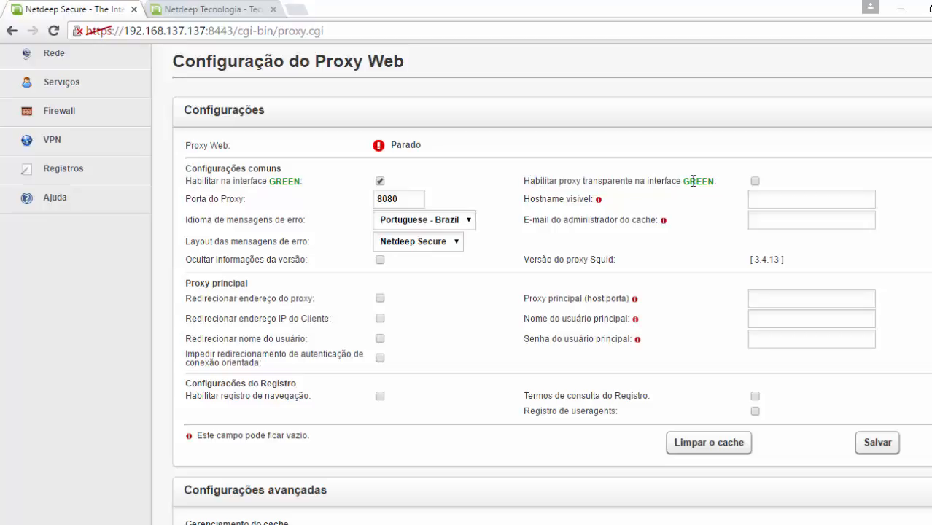
click(756, 181)
Step: Enable the browsing log, query-term logging and user-agent logging, and save the proxy configuration
scroll(558, 219, down, 1)
scroll(555, 215, down, 1)
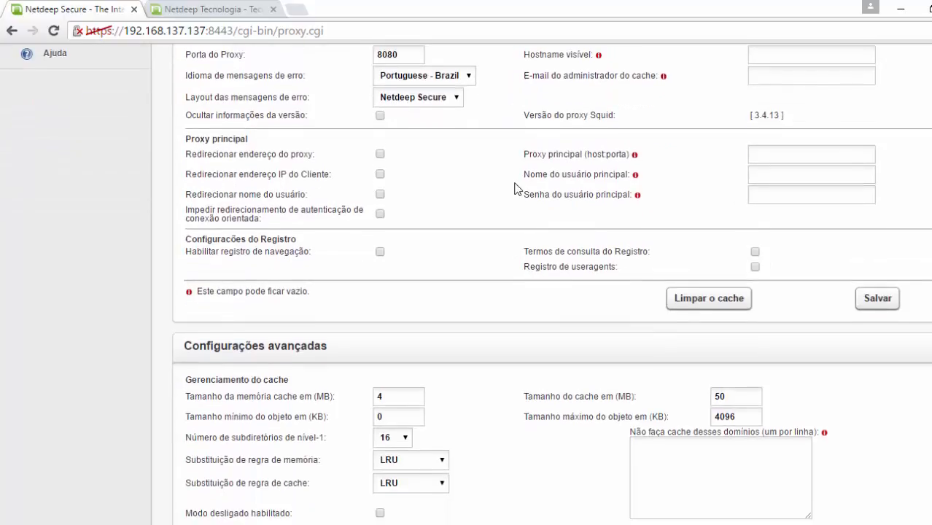
scroll(515, 188, down, 1)
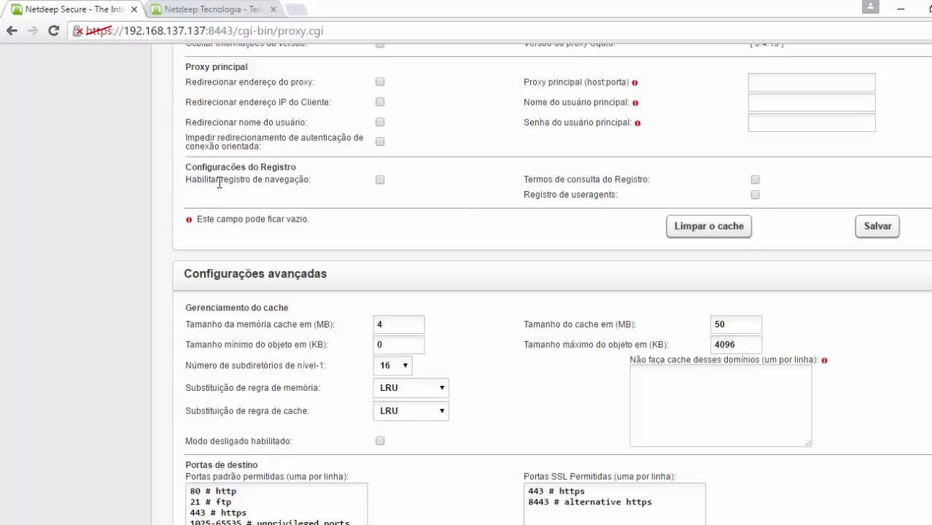
click(380, 181)
click(755, 195)
scroll(539, 284, up, 3)
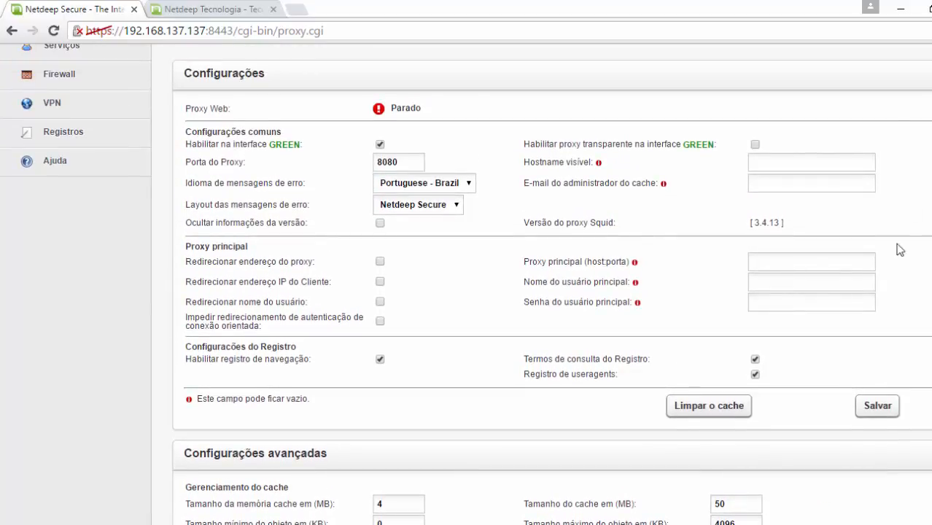
click(872, 408)
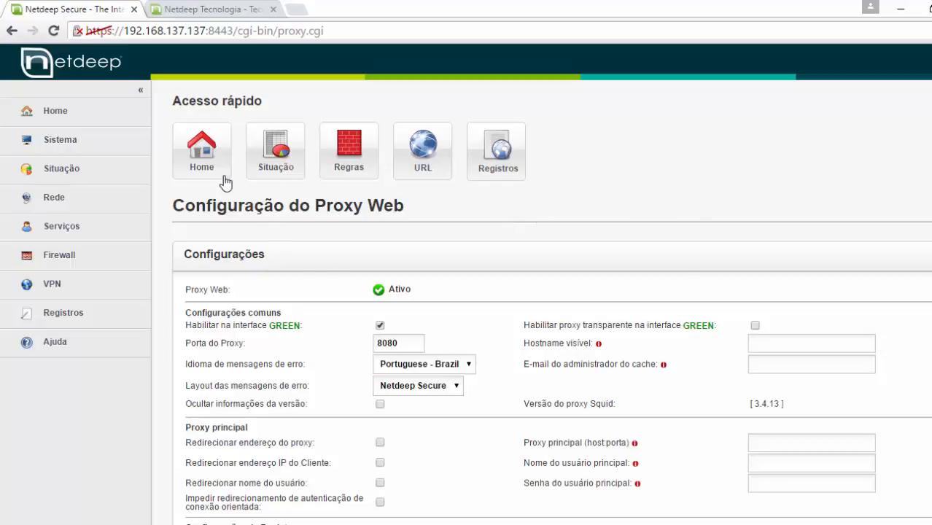
Step: Check the status of Proxy Web in its configuration and among the services in the system status
drag(389, 289, 443, 294)
click(257, 209)
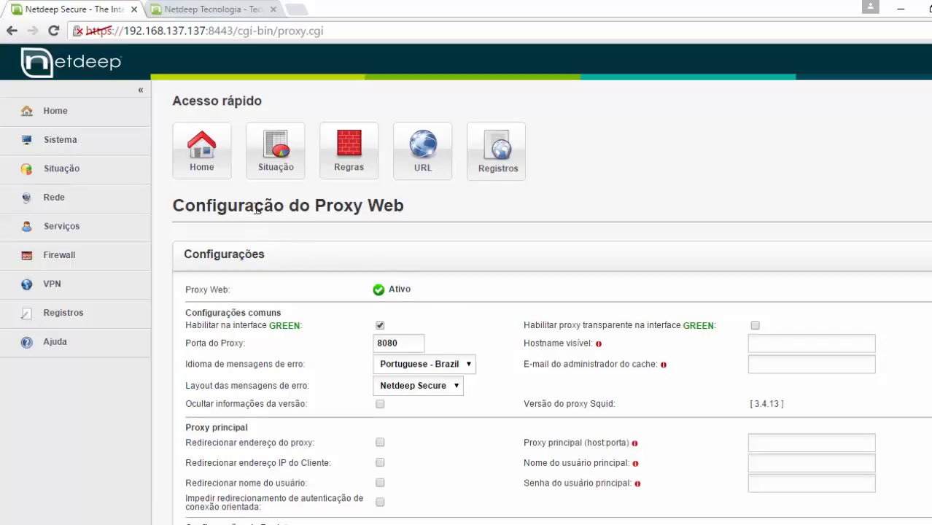
click(274, 156)
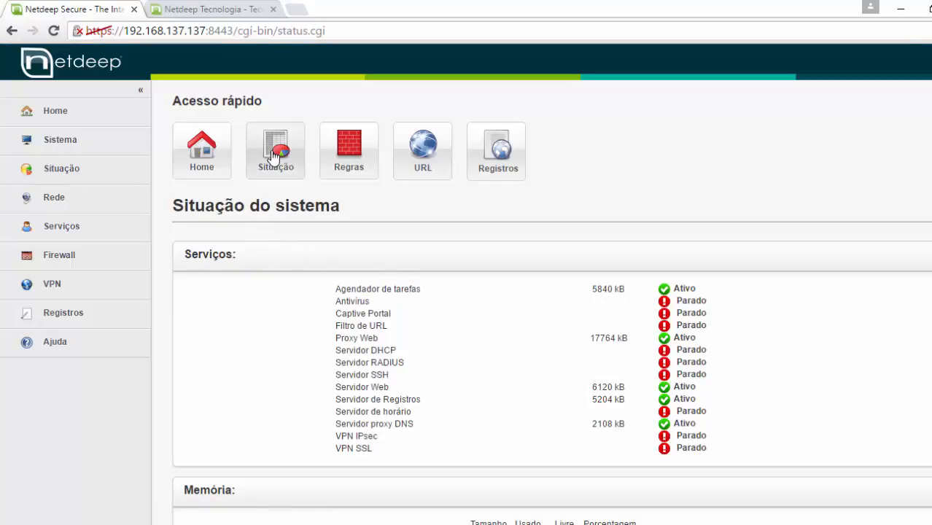
drag(339, 337, 477, 337)
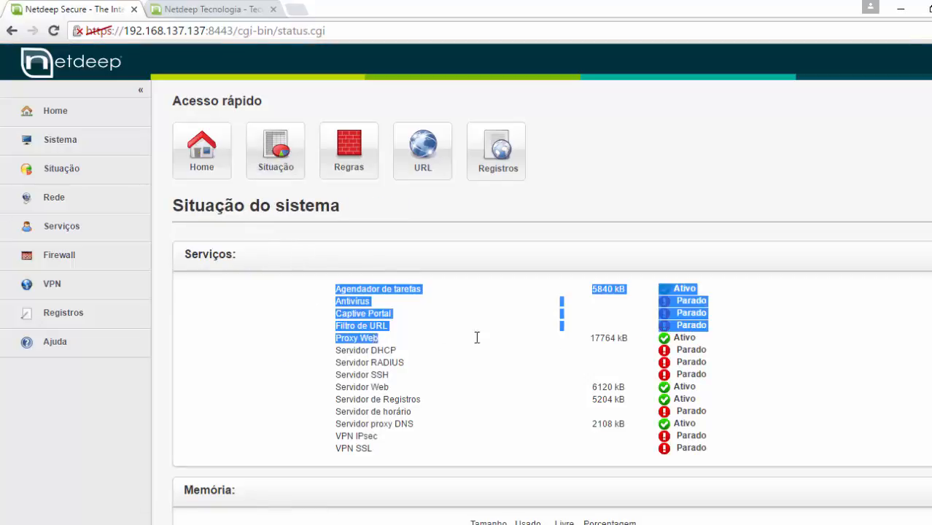
click(642, 347)
drag(675, 340, 650, 342)
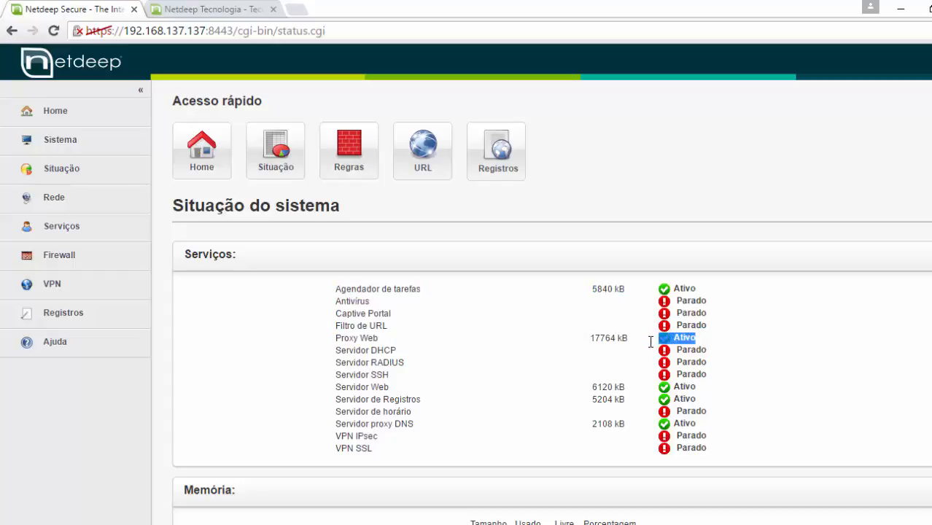
click(598, 340)
Step: Close the Netdeep Tecnologia page and open the computer's LAN settings through Chrome's advanced proxy settings
click(273, 9)
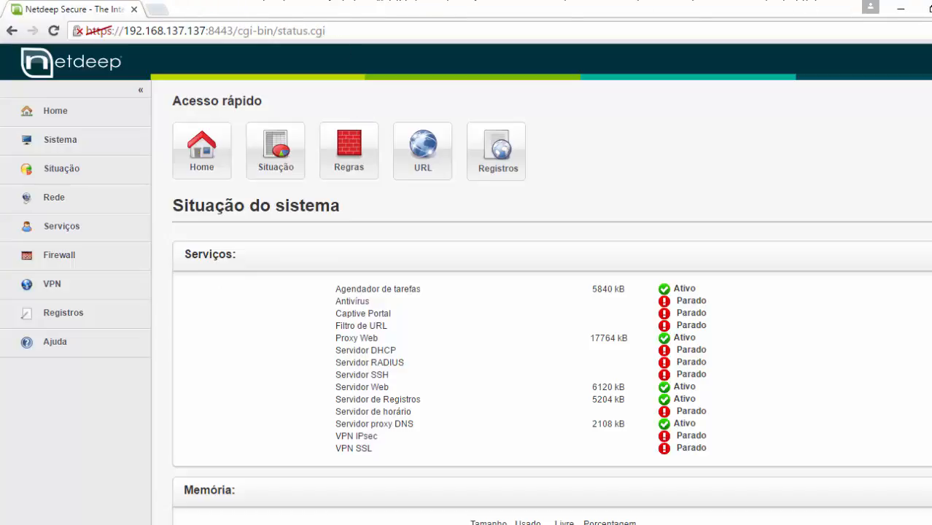
click(926, 31)
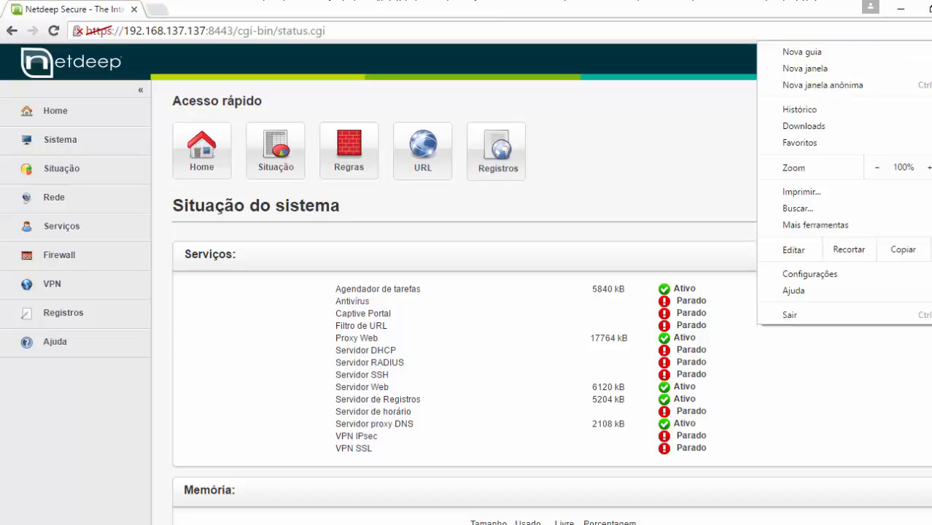
click(813, 275)
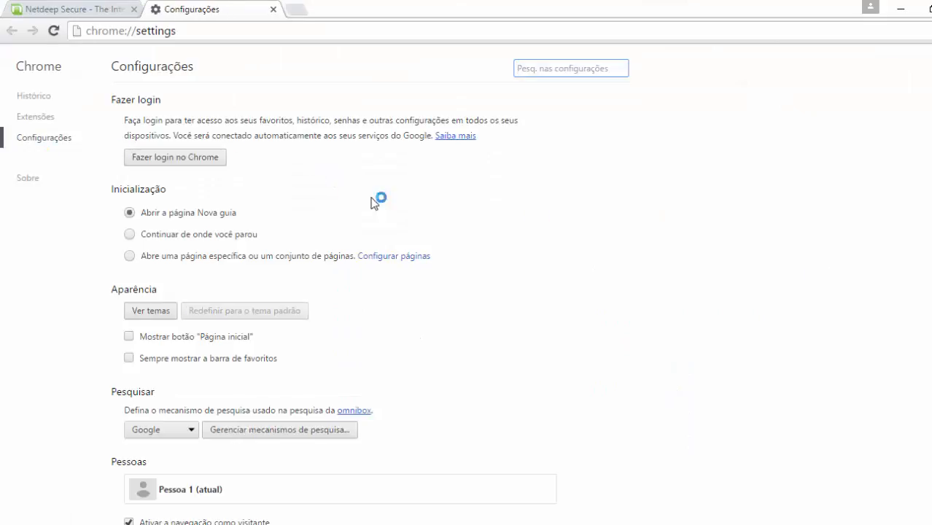
scroll(482, 237, down, 3)
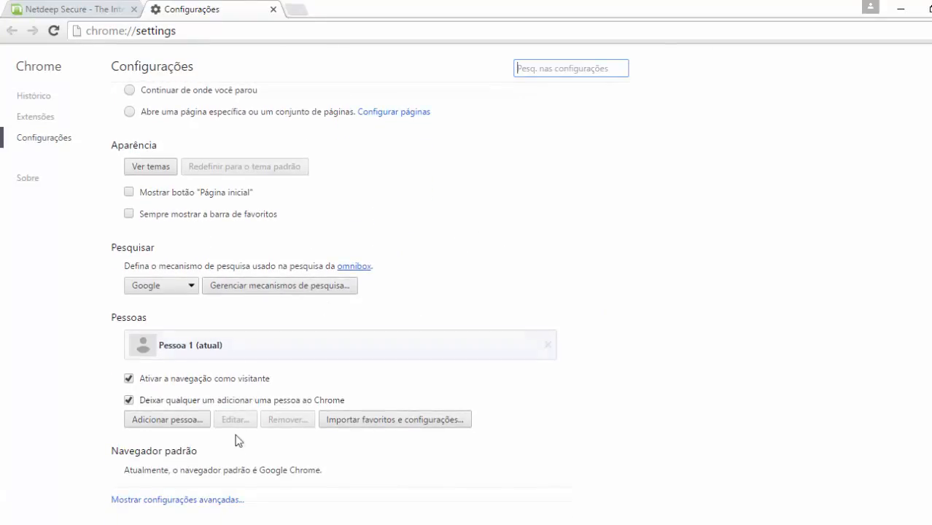
click(210, 500)
scroll(483, 273, down, 10)
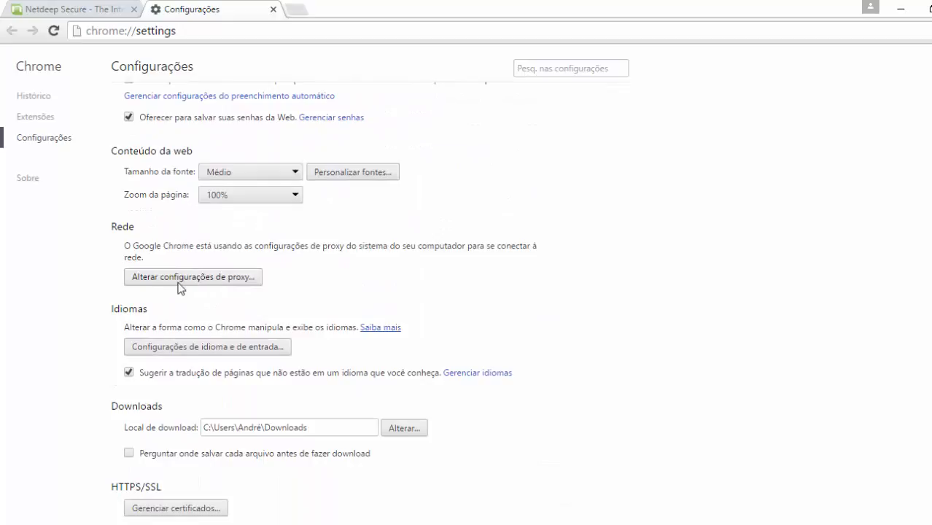
click(180, 285)
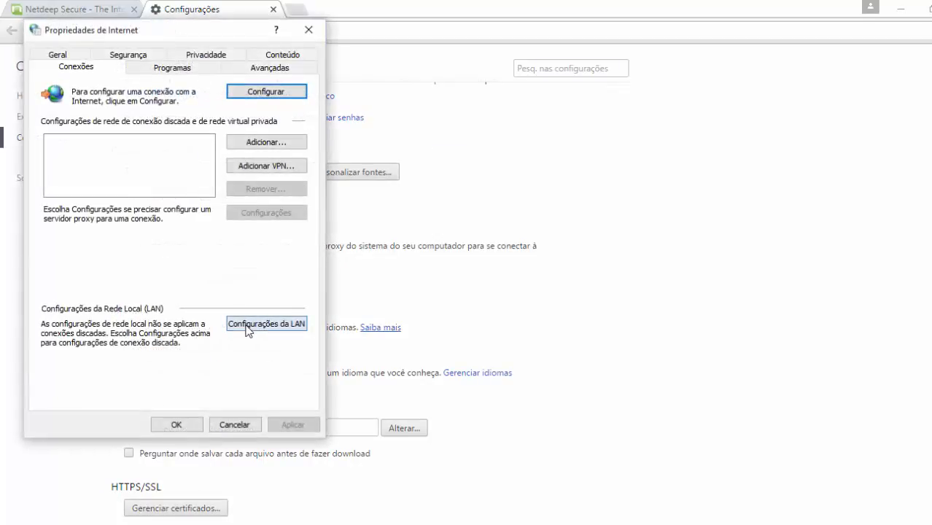
click(248, 325)
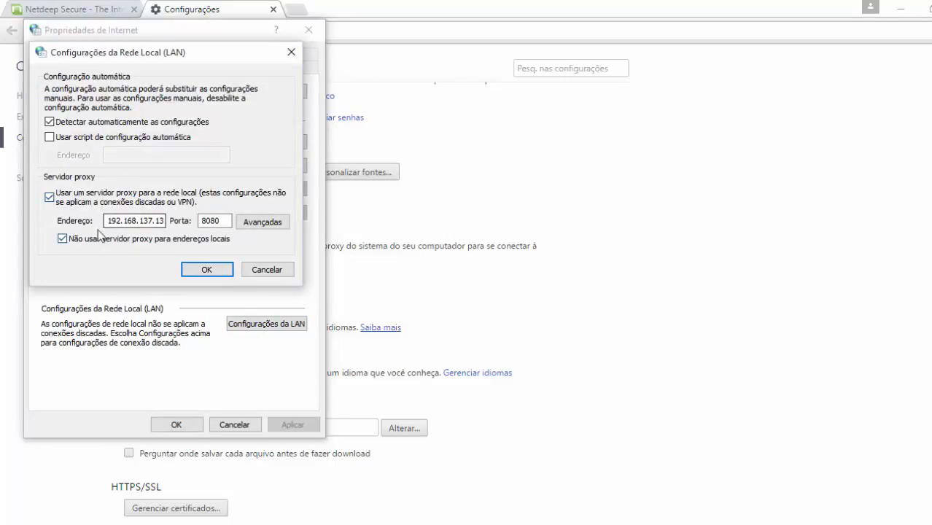
Step: Check and confirm the LAN proxy server address 192.168.137.137 and port 8080, with local addresses bypassing the proxy
drag(107, 220, 169, 219)
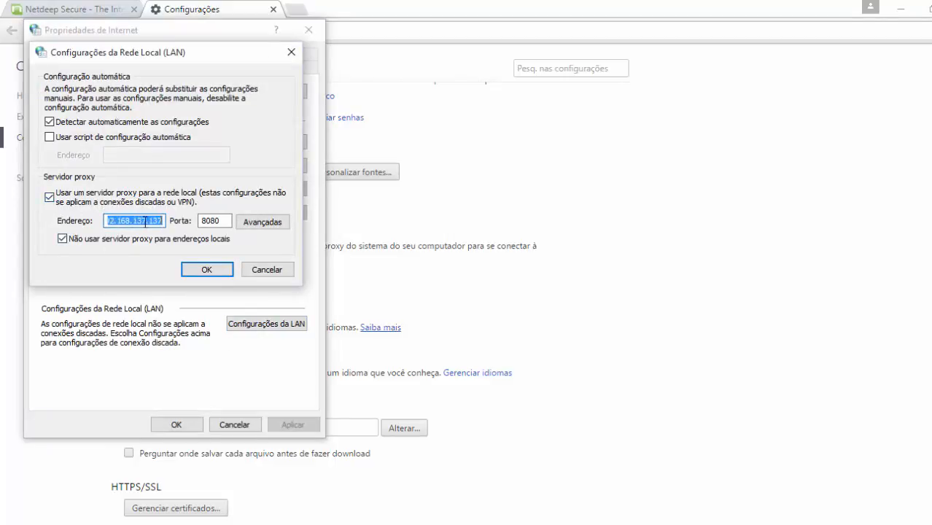
click(145, 221)
drag(228, 220, 192, 222)
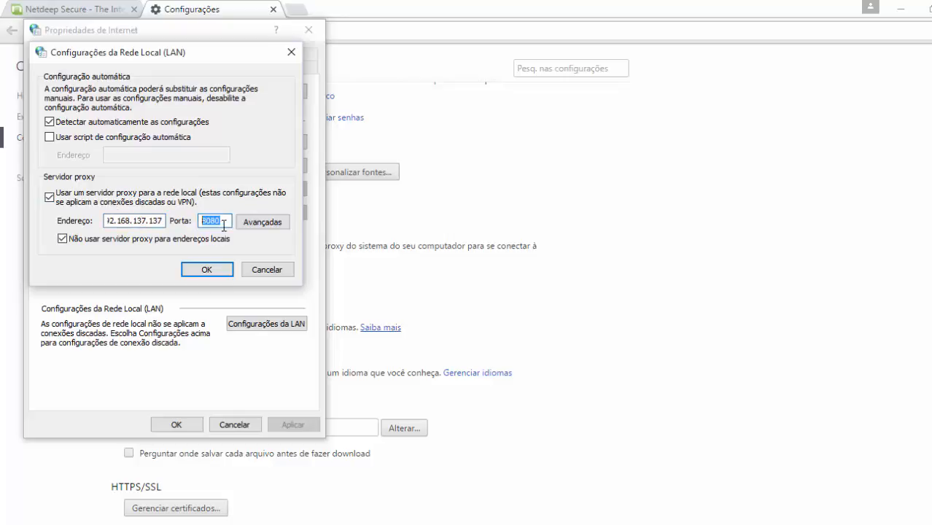
click(224, 225)
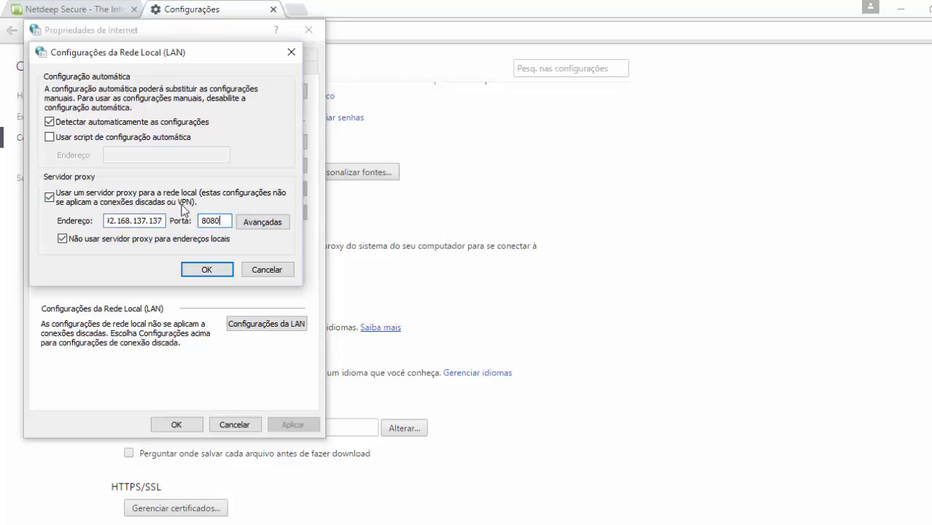
click(207, 270)
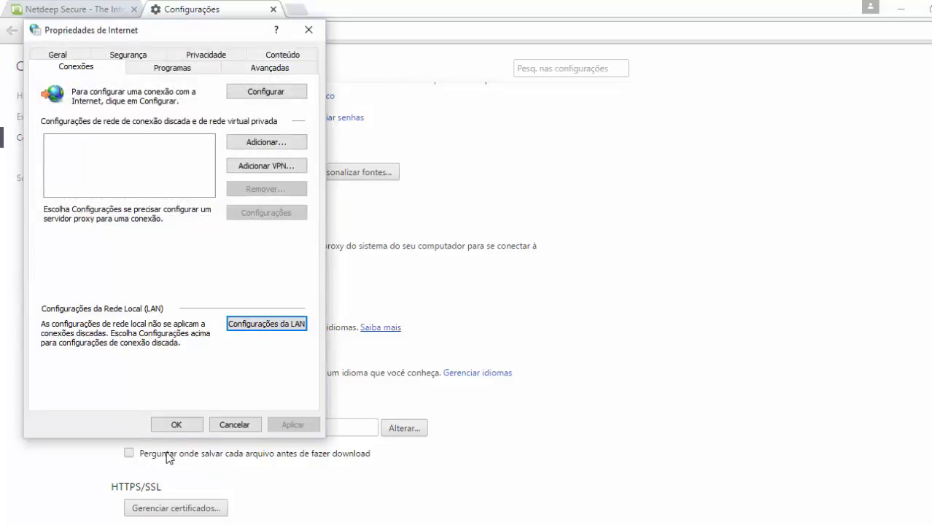
click(175, 426)
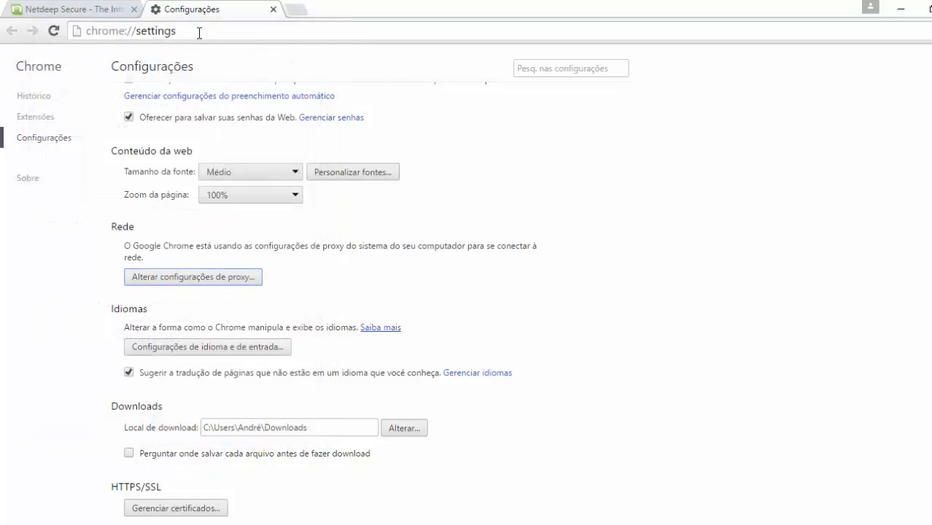
click(273, 9)
click(159, 9)
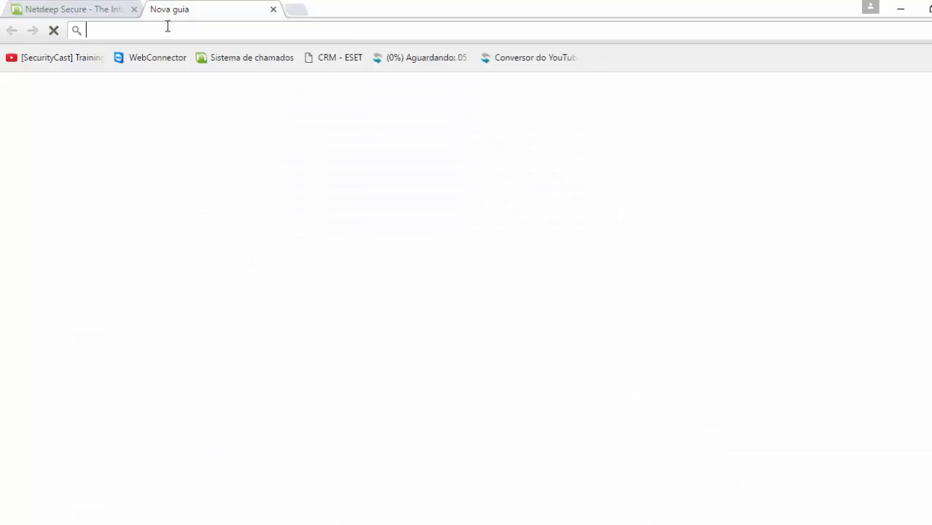
text(www.)
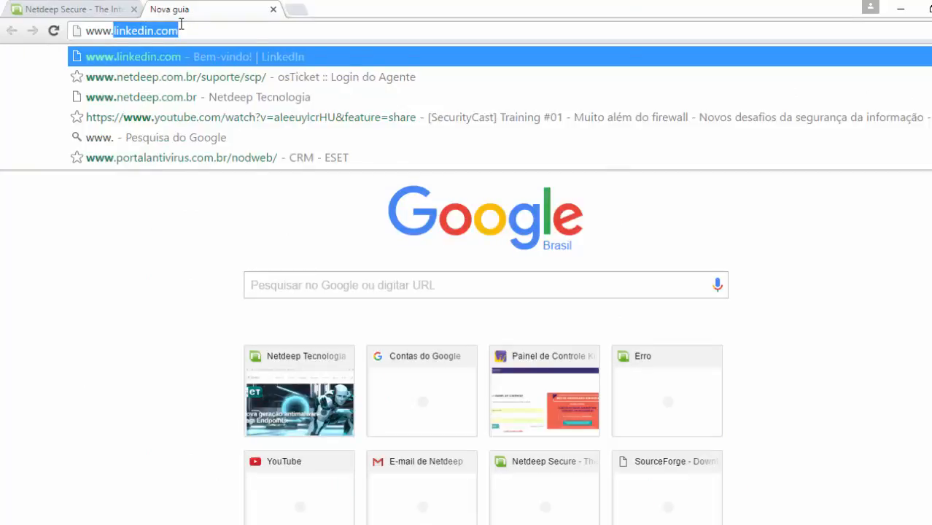
text(netdeep.com.br)
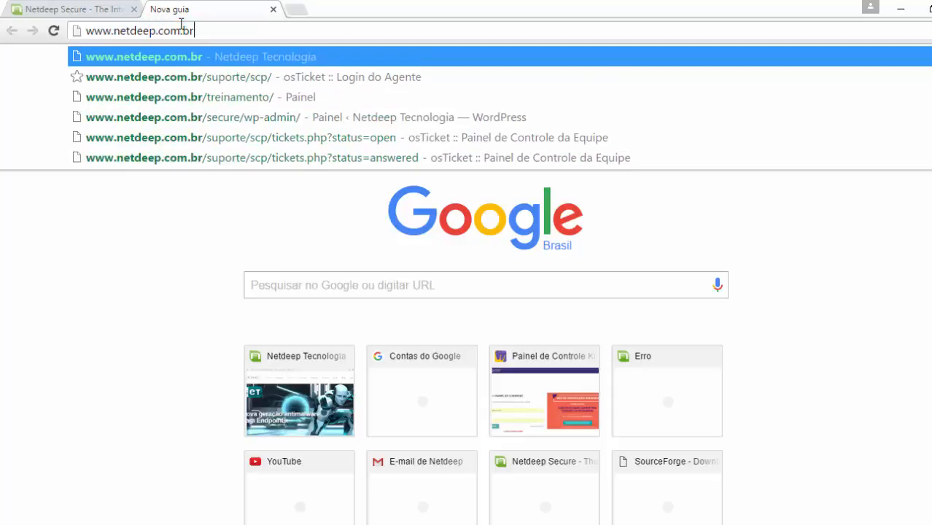
key(Return)
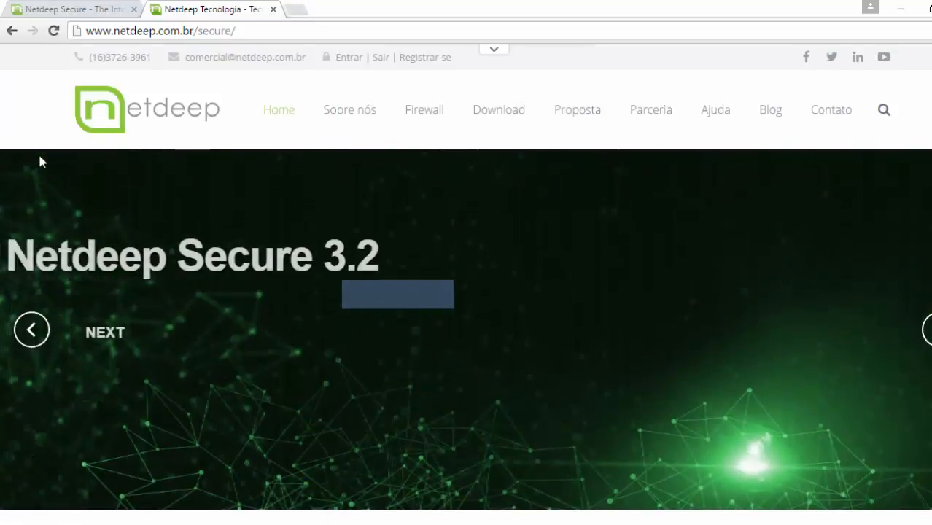
mouse_move(358, 138)
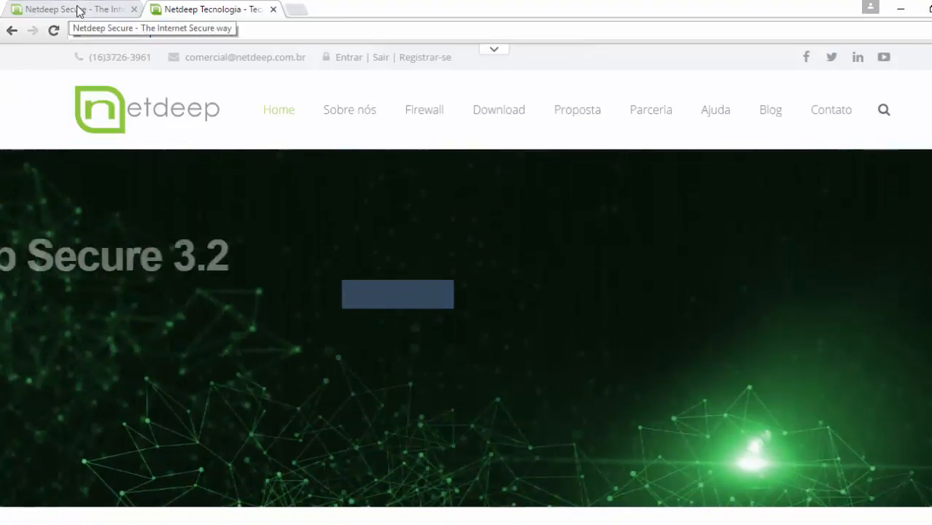
click(78, 10)
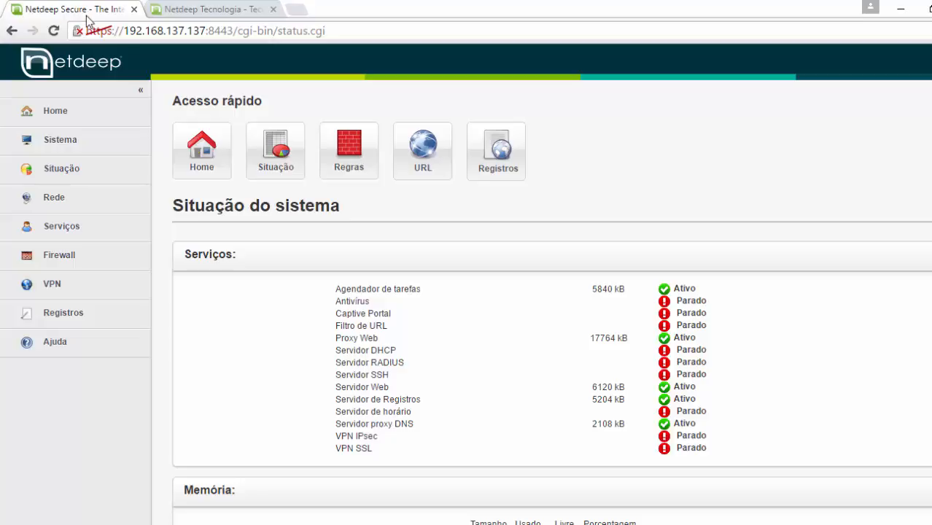
Step: Open the Navegação Web log and examine the recorded accesses by time, source IP and website
click(52, 309)
scroll(53, 309, down, 3)
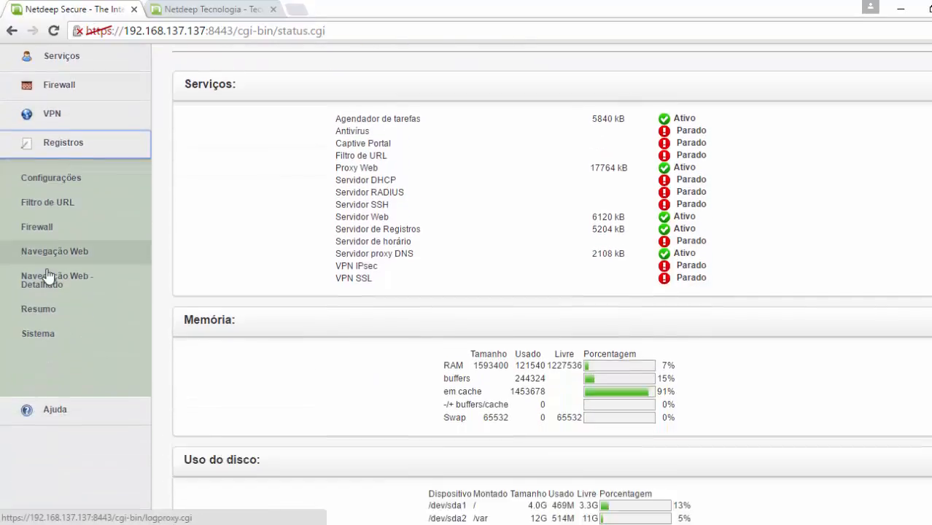
click(53, 208)
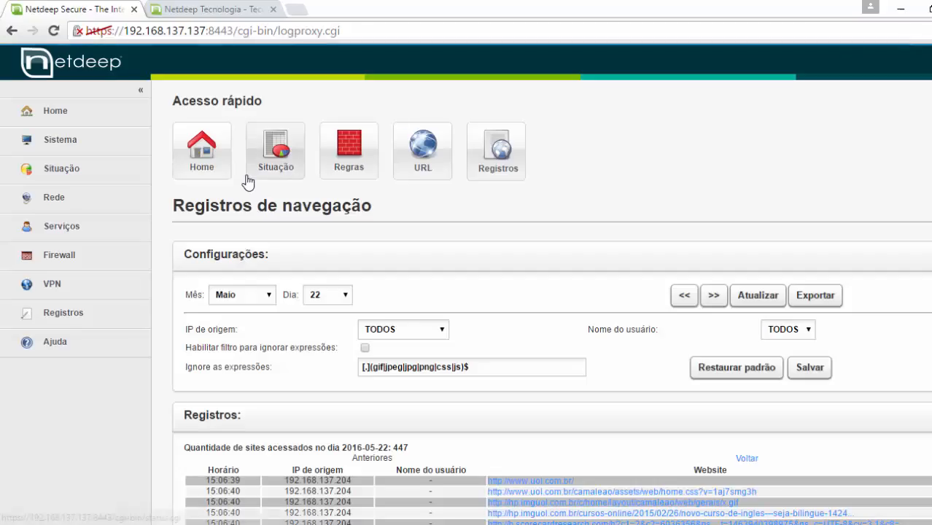
scroll(175, 197, down, 3)
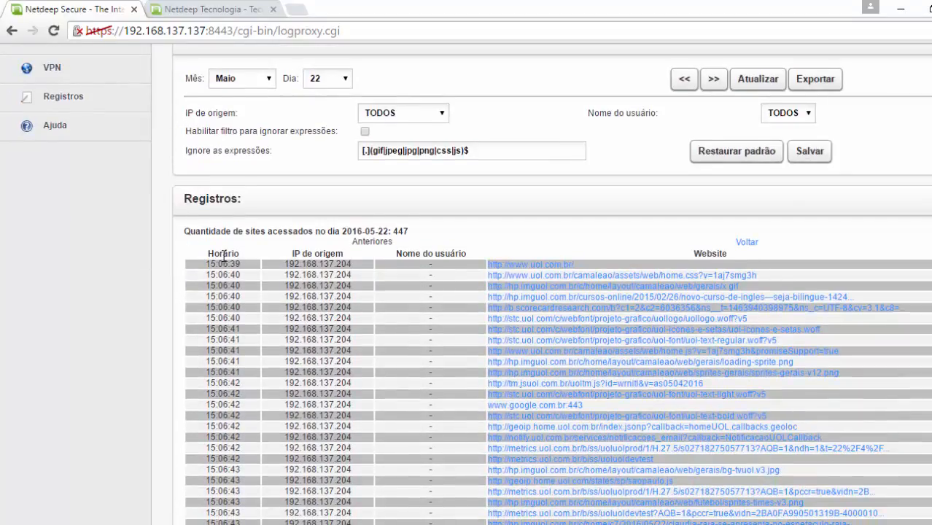
scroll(223, 259, down, 12)
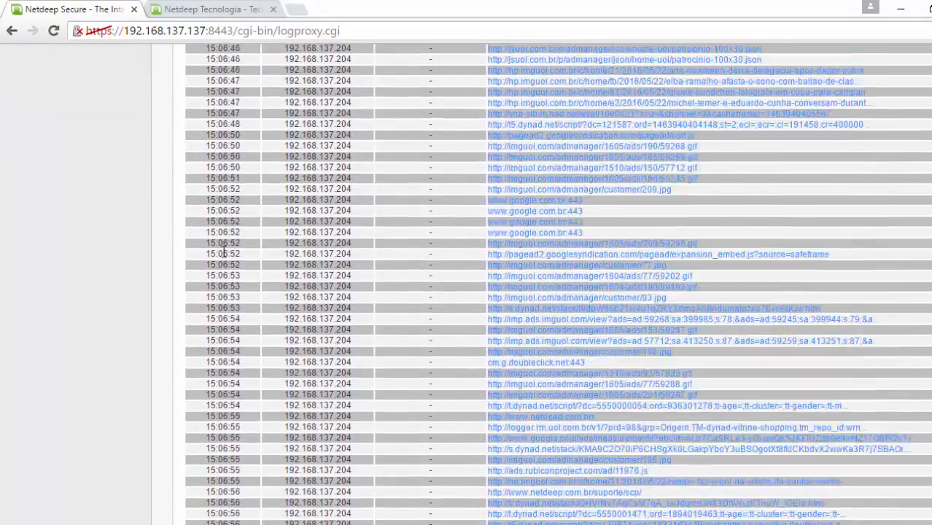
scroll(223, 253, down, 10)
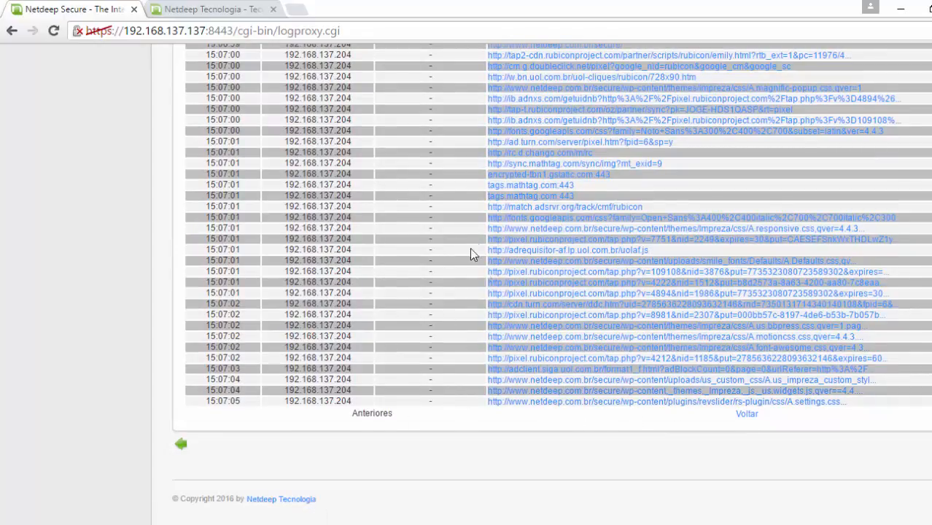
scroll(611, 350, up, 3)
scroll(610, 350, down, 3)
scroll(554, 368, up, 8)
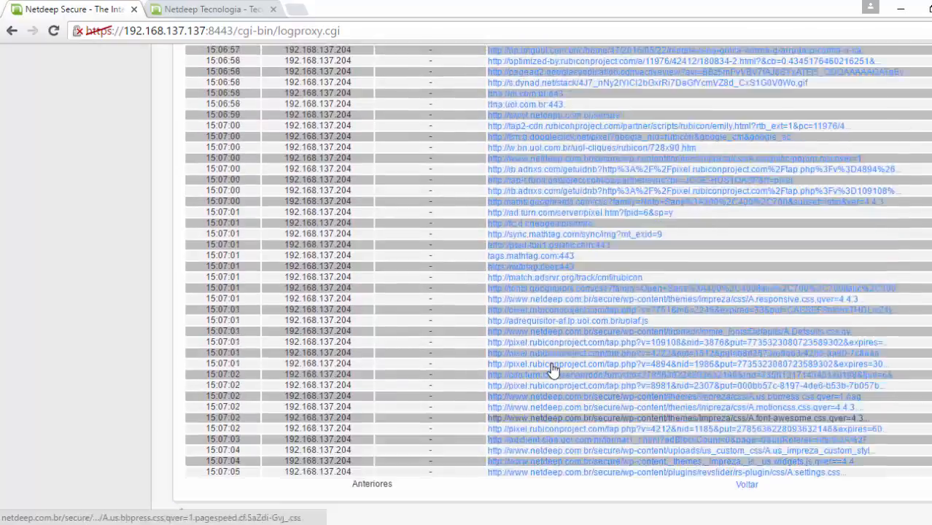
scroll(551, 372, up, 10)
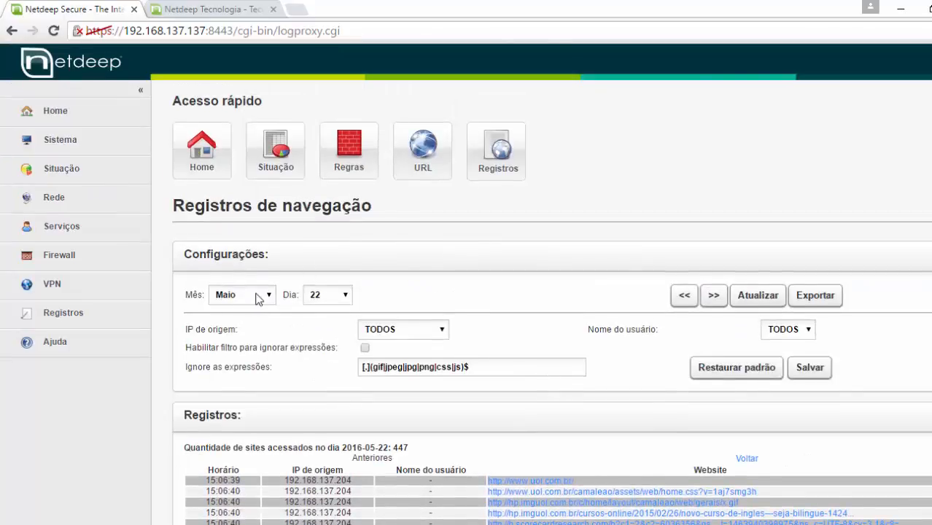
Step: Review the navigation log's filter options for month, day, source IP, ignored expressions and username
click(261, 296)
click(341, 295)
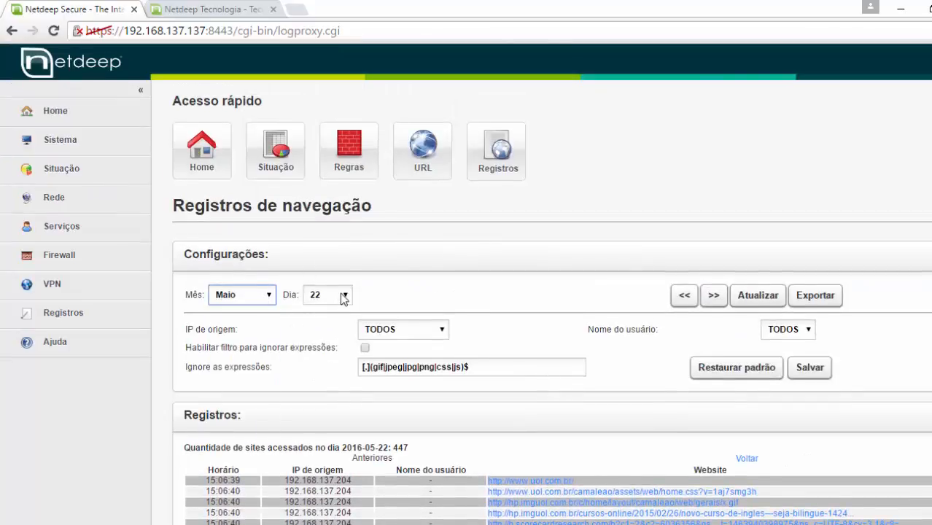
click(341, 295)
click(480, 294)
scroll(558, 303, down, 2)
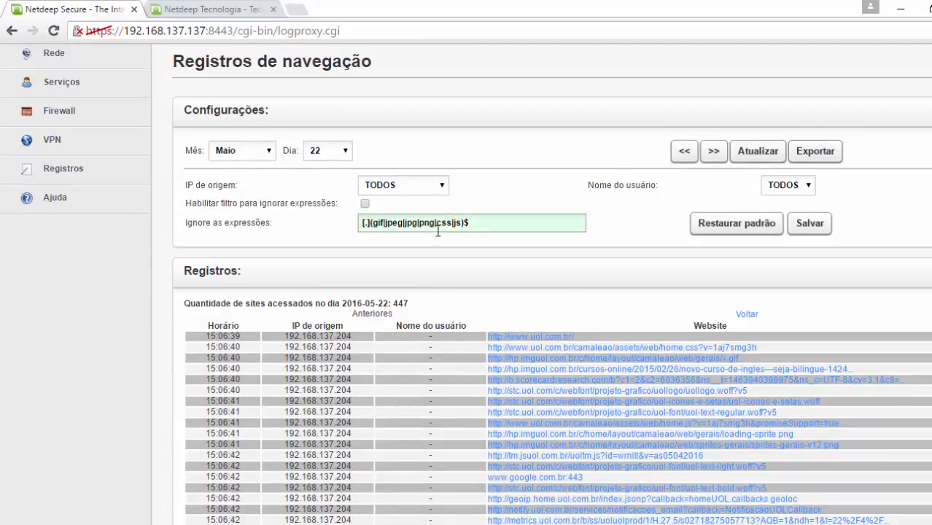
click(411, 184)
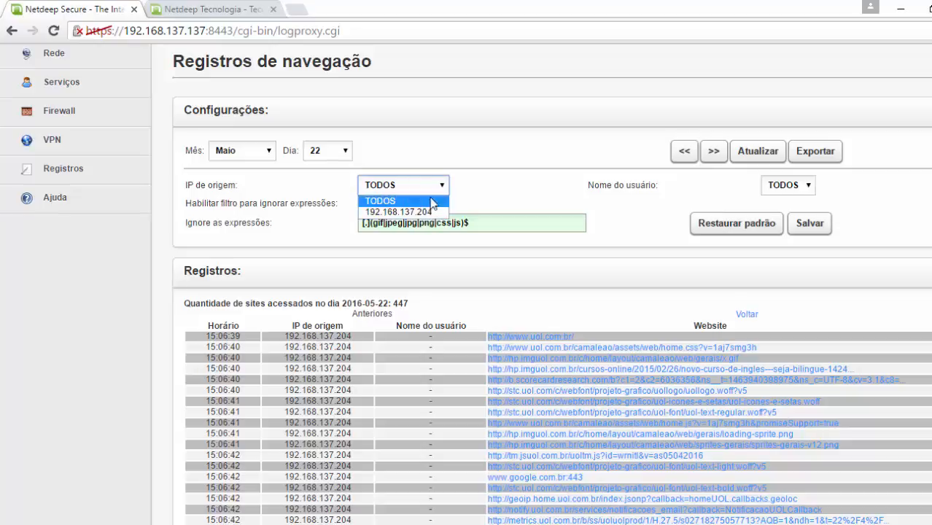
click(546, 191)
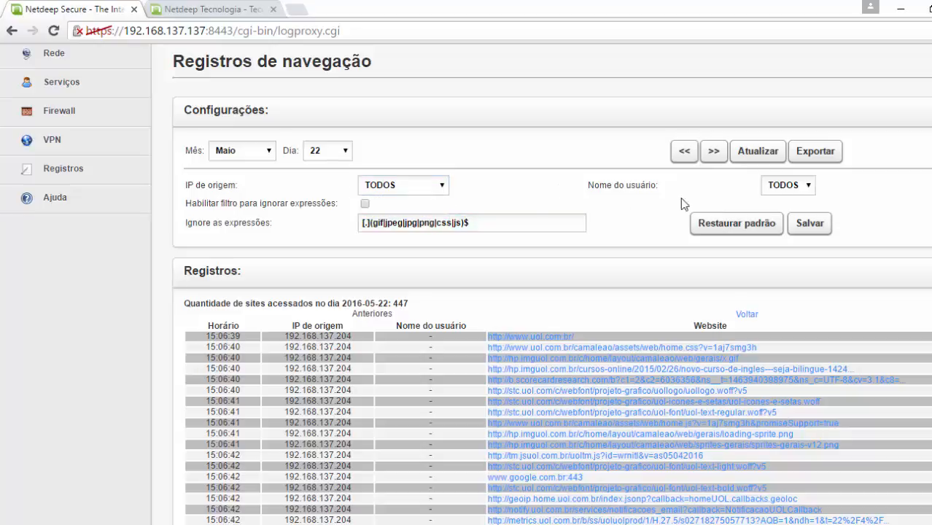
drag(587, 191, 682, 189)
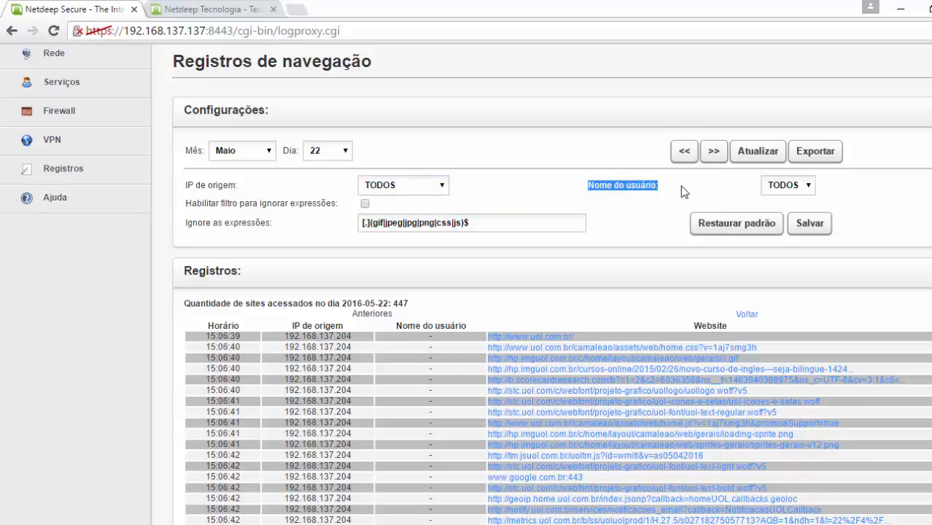
click(685, 191)
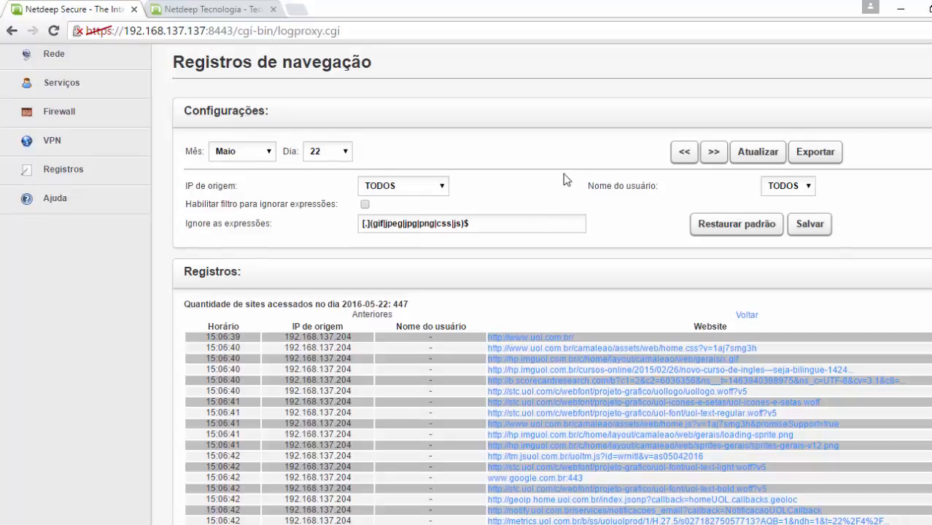
scroll(561, 179, up, 1)
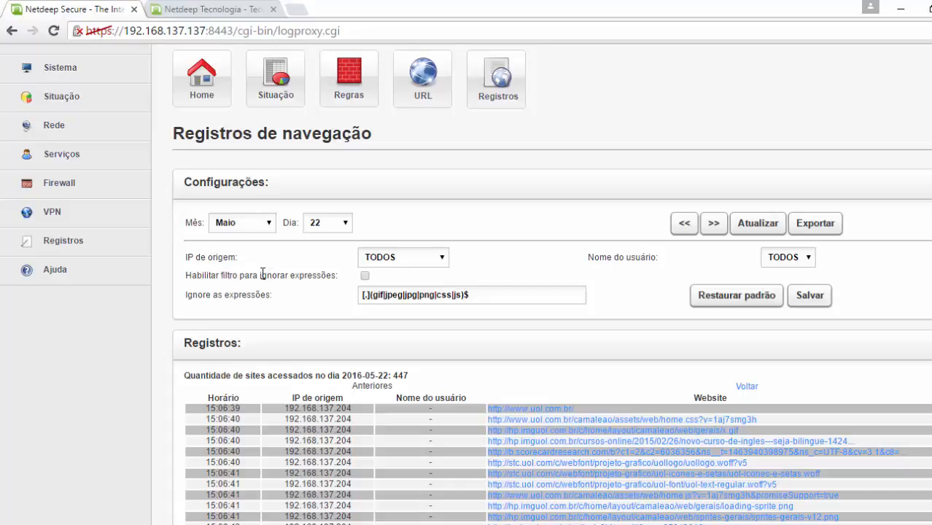
Step: Open the Navegação Web - Detalhado report from the log section
click(74, 247)
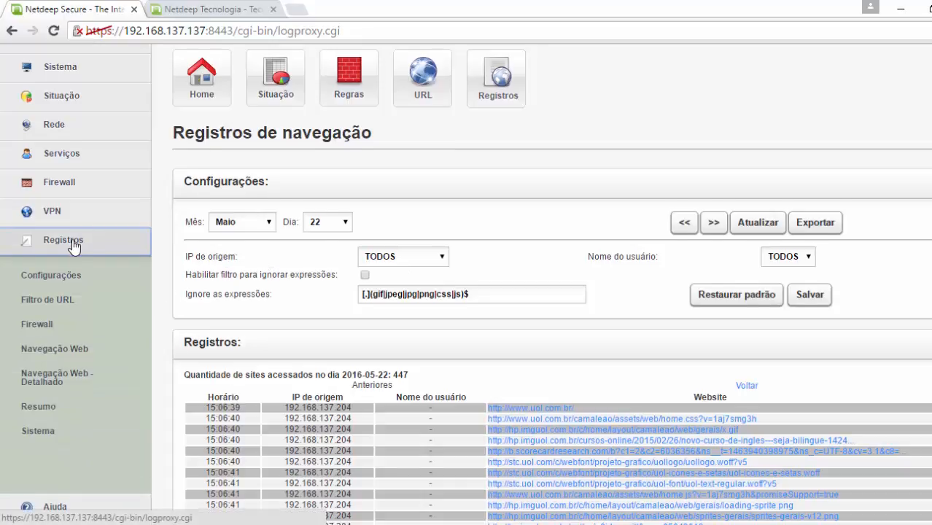
scroll(65, 246, down, 1)
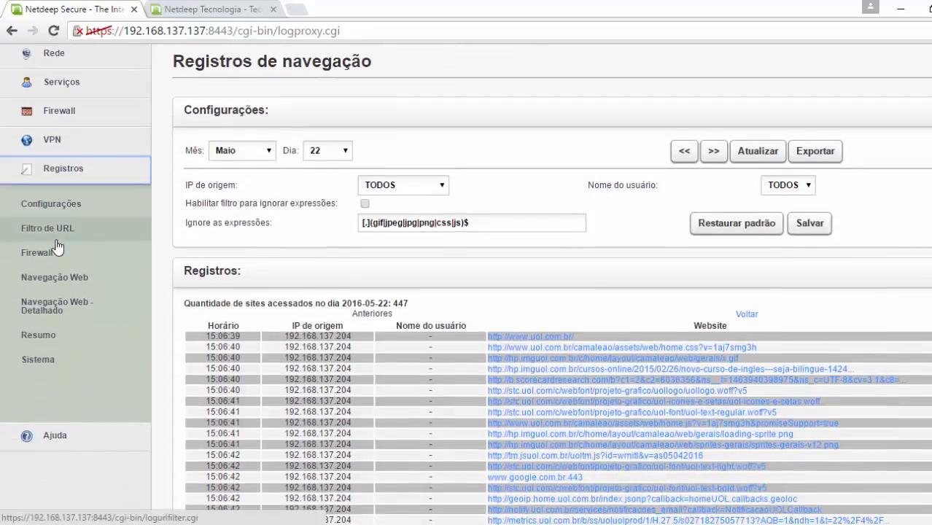
click(72, 312)
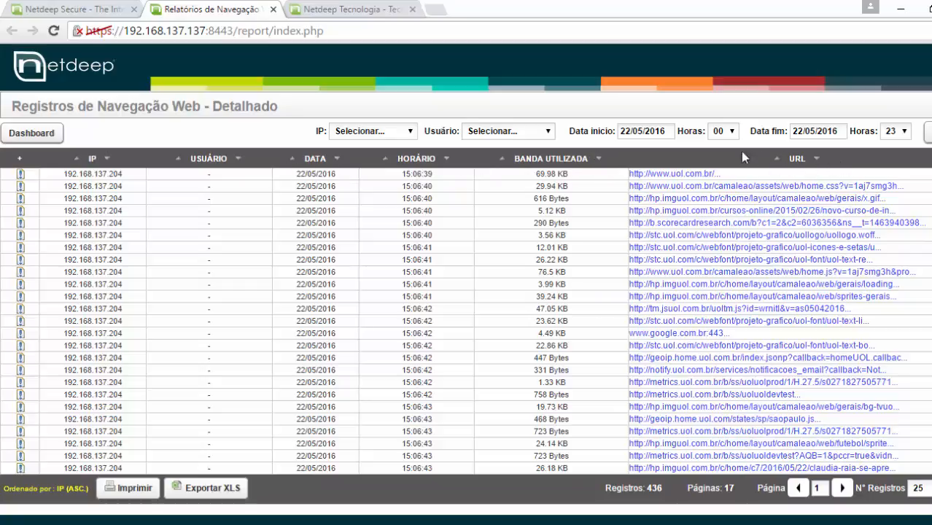
Step: Check the detailed report's IP choices and the calendars for its start and end dates
click(406, 133)
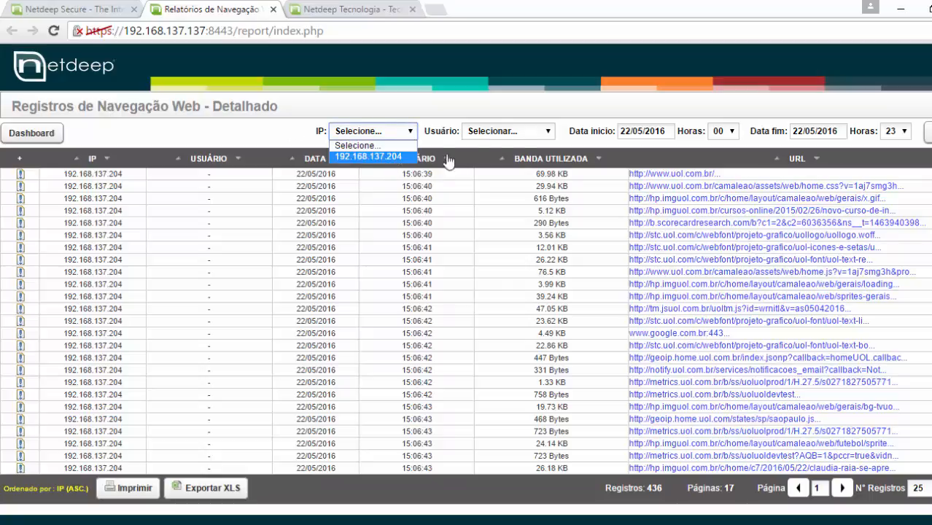
click(644, 133)
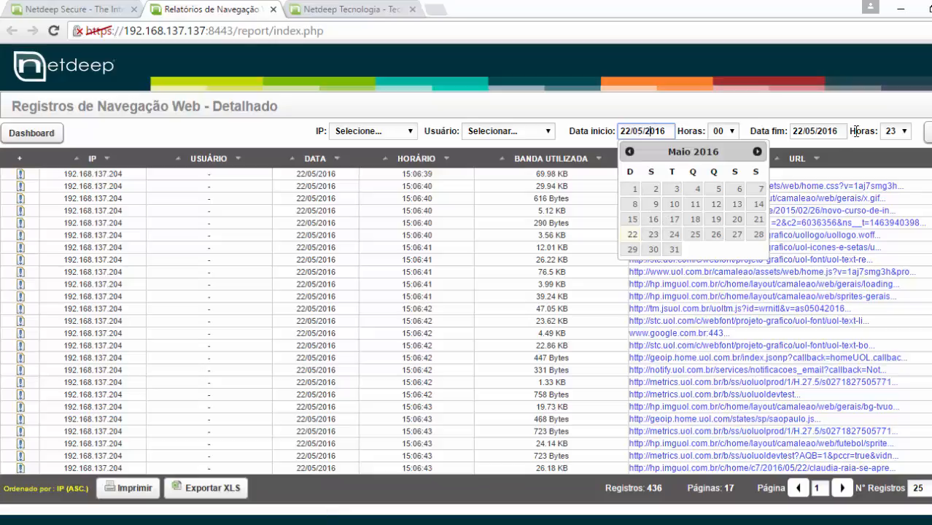
click(832, 130)
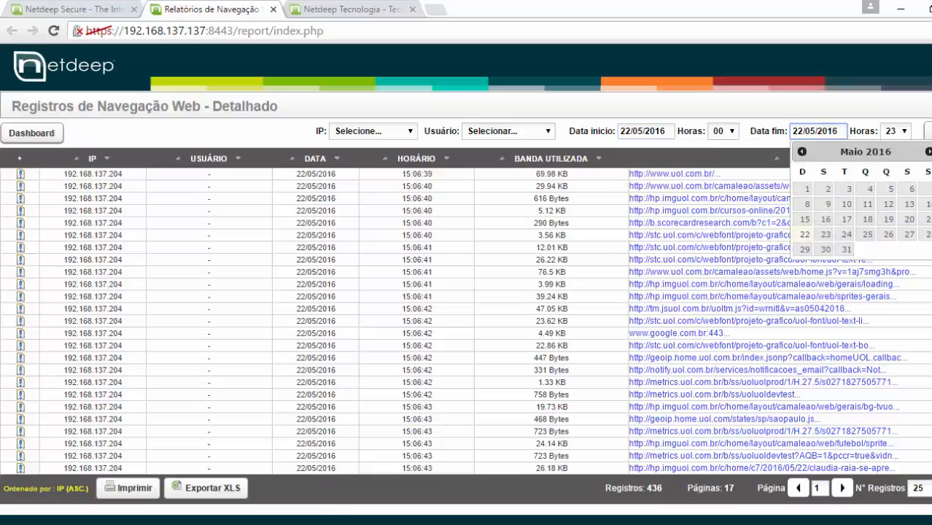
click(266, 130)
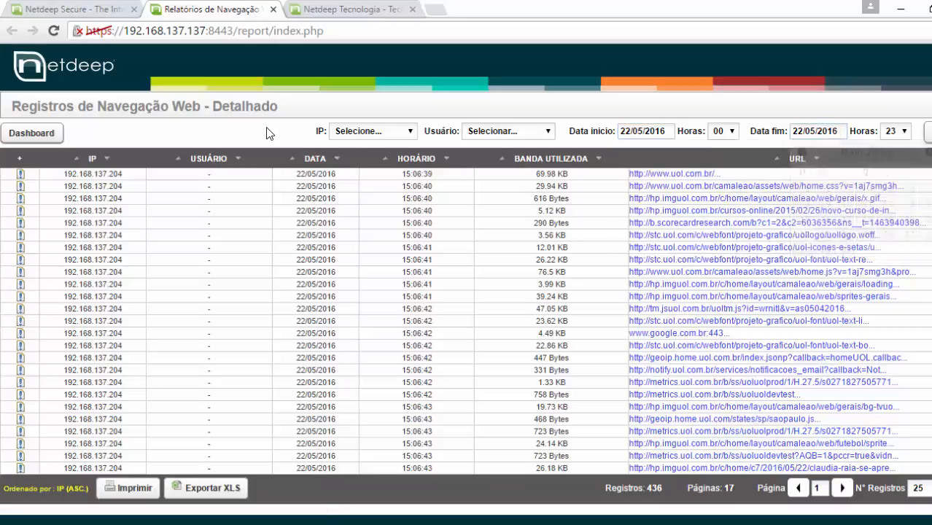
Step: Open the printable version of the detailed report, read through its records, and minimize its window
click(124, 489)
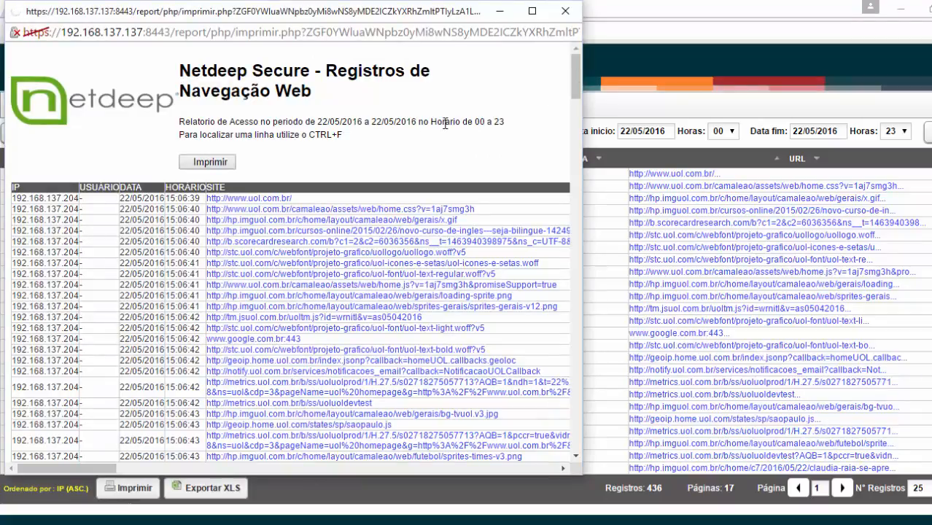
scroll(285, 171, down, 20)
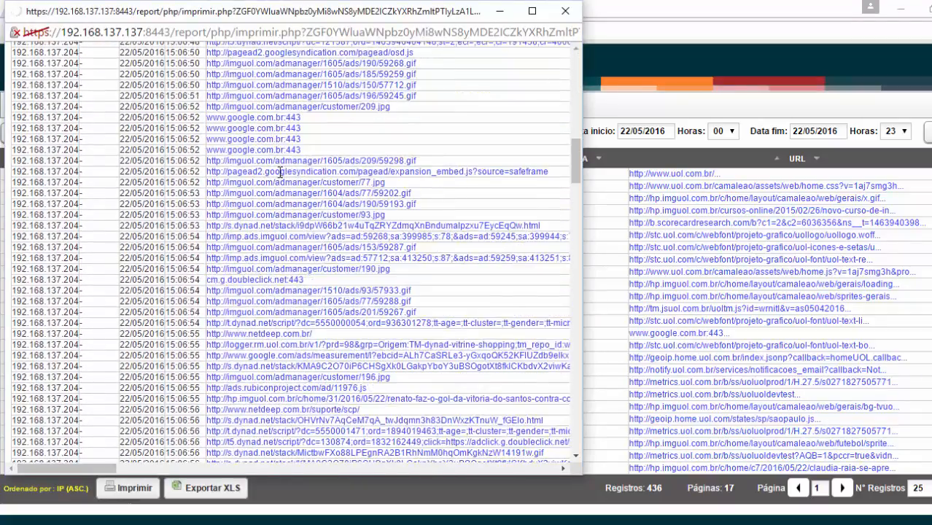
scroll(284, 172, up, 20)
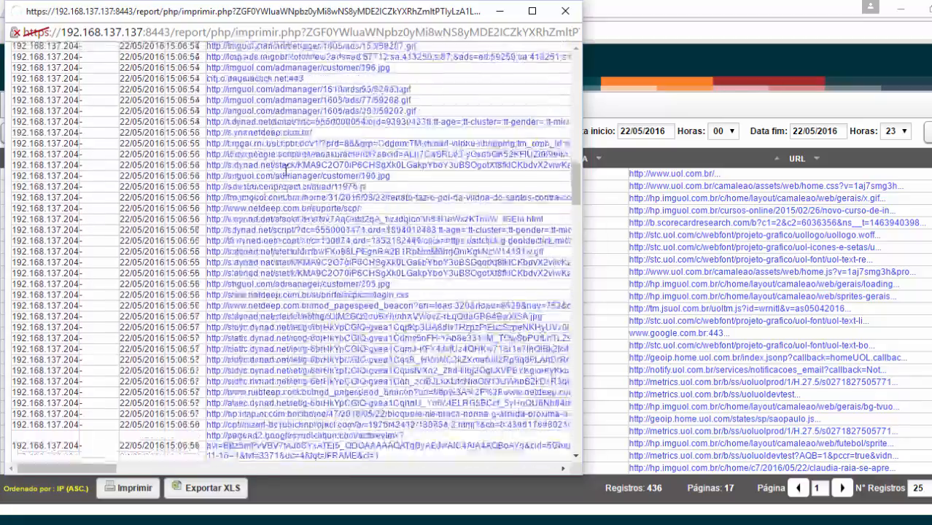
scroll(285, 170, up, 8)
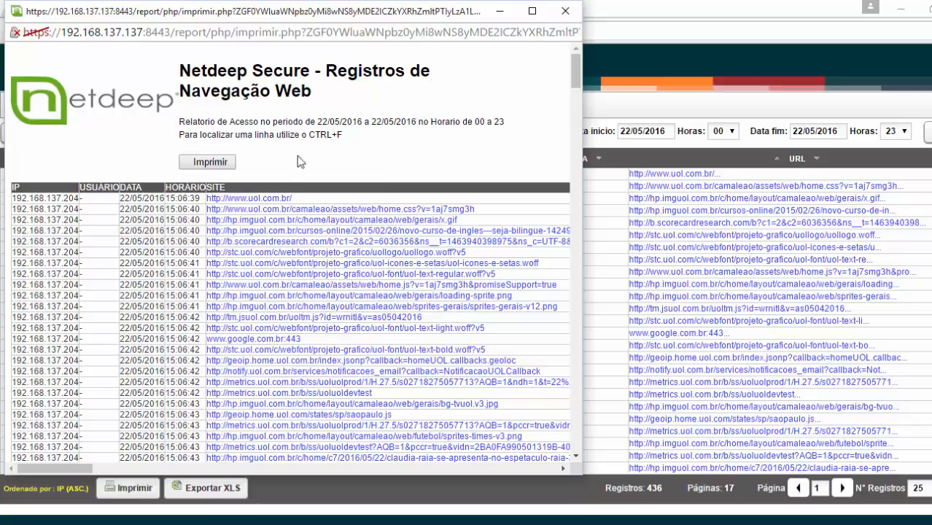
click(501, 11)
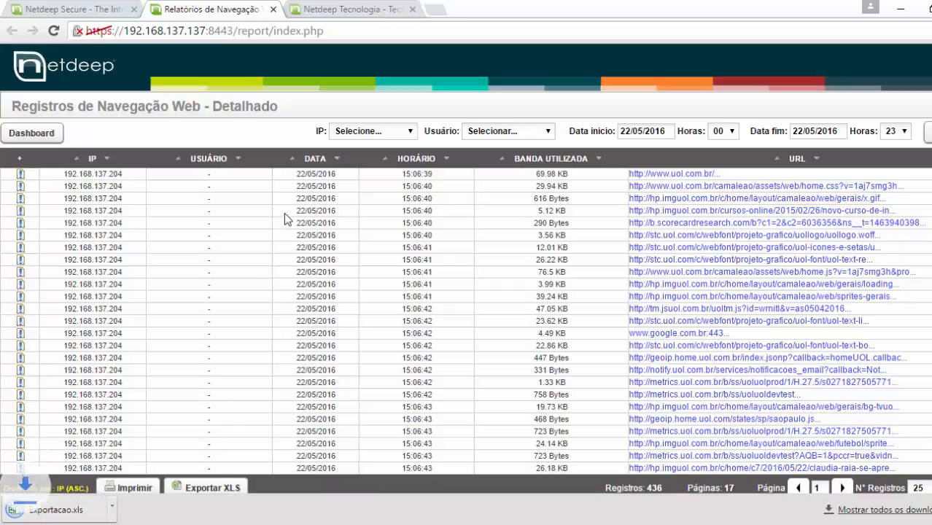
Step: Export the detailed report to XLS, open Exportacao.xls in Excel despite the format mismatch, and view its rows in a maximized window
click(58, 510)
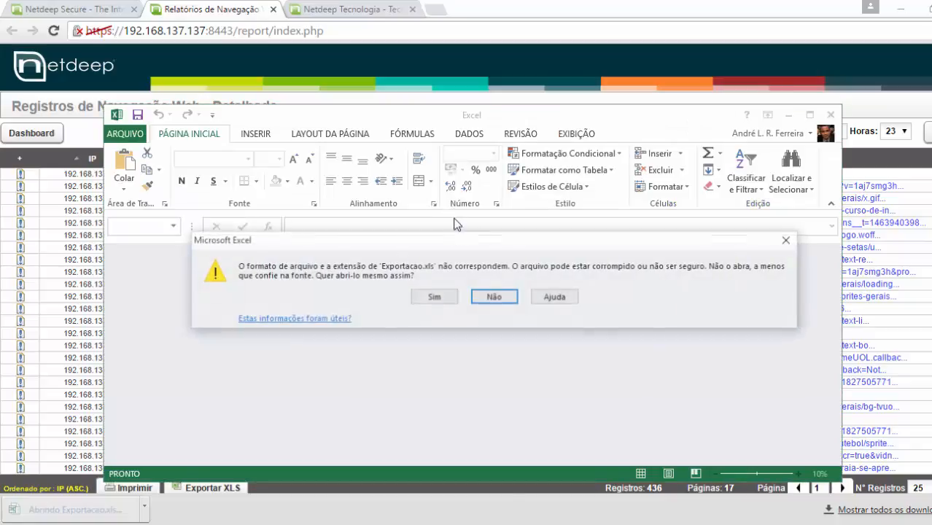
click(437, 299)
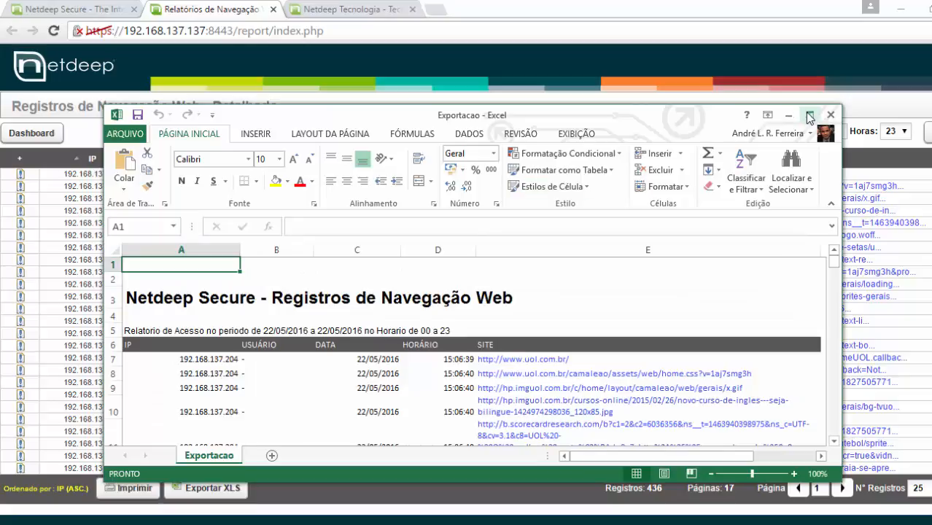
click(809, 114)
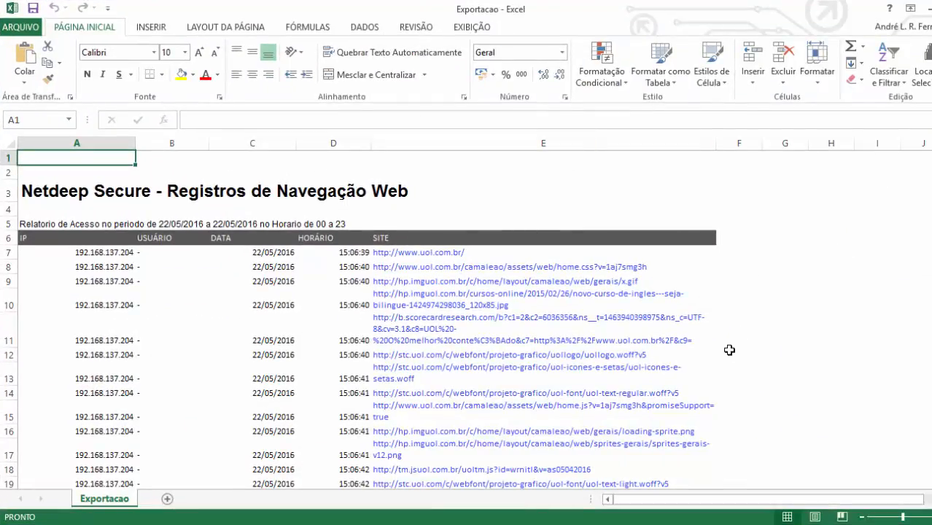
scroll(711, 285, down, 4)
scroll(395, 354, up, 4)
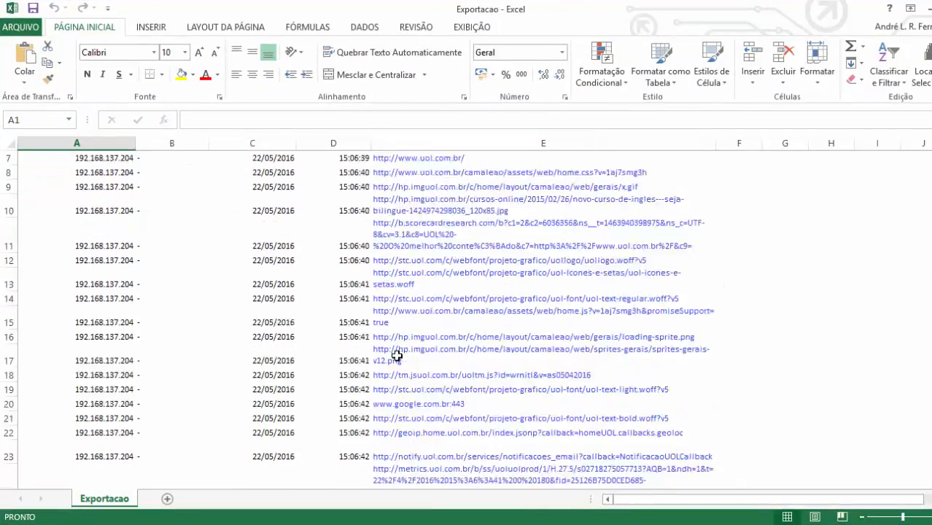
Step: Delete the USUÁRIO column (column B) from the exported spreadsheet
drag(77, 142, 494, 165)
click(187, 262)
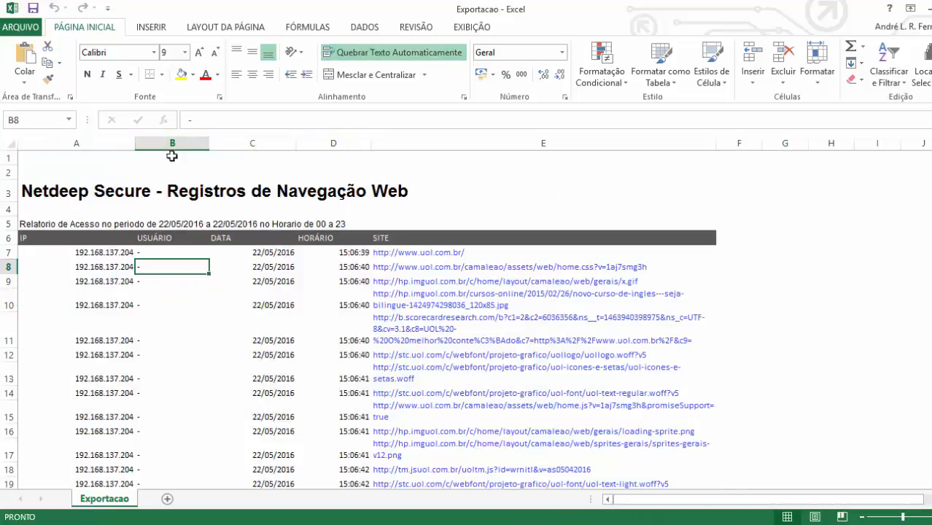
click(171, 141)
right_click(170, 142)
click(209, 266)
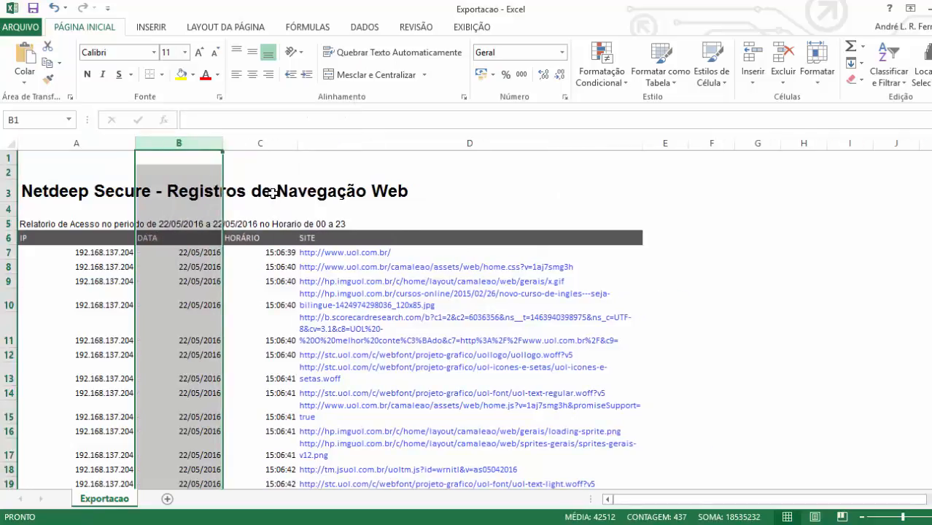
Step: Look through the spreadsheet's IP, date, time and site rows, and select the first IP entry in A7
click(755, 264)
scroll(339, 277, down, 8)
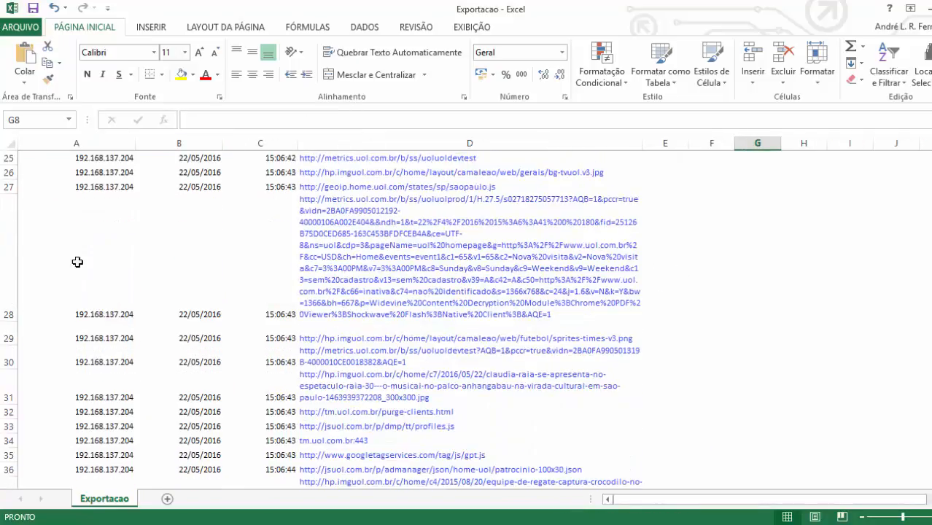
scroll(80, 263, up, 7)
scroll(78, 416, up, 1)
scroll(142, 433, down, 4)
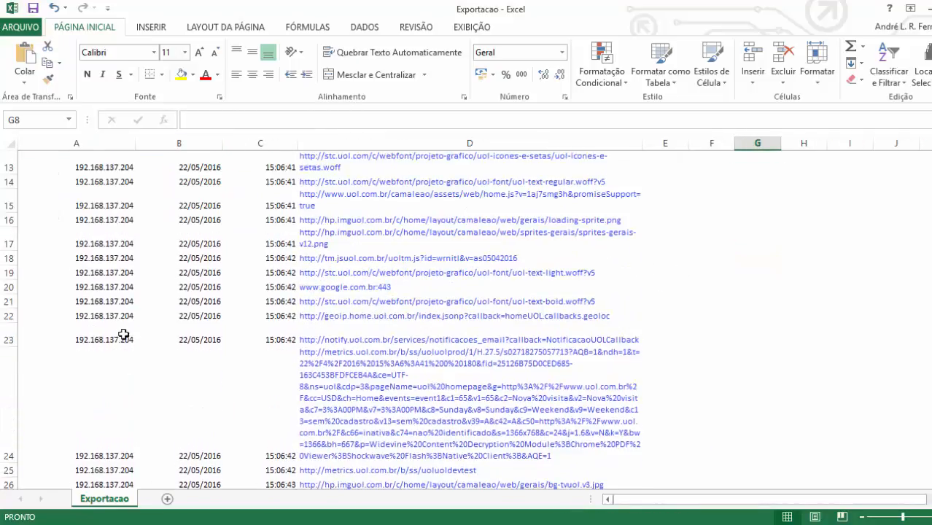
scroll(123, 332, up, 1)
scroll(123, 331, up, 3)
click(122, 255)
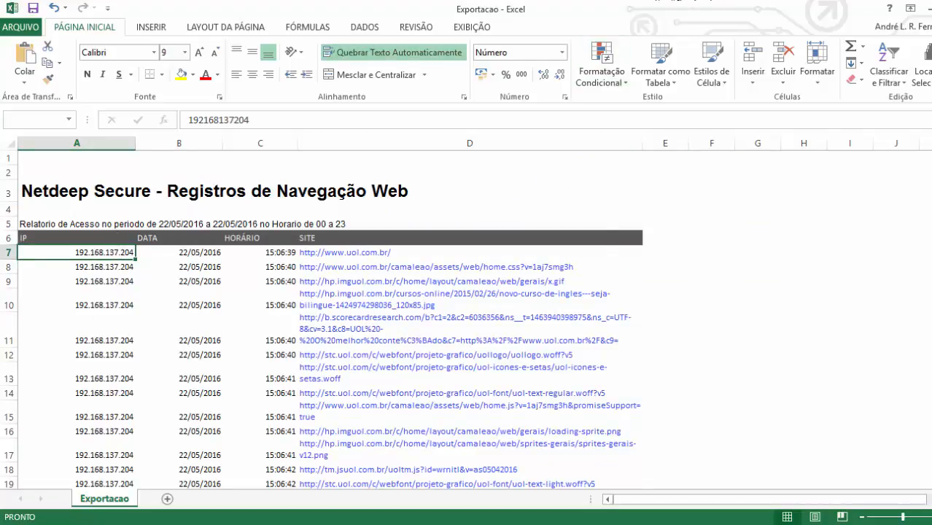
Step: Close the exported spreadsheet, return to the detailed web browsing report in the browser, and show its dashboard
key(alt+F4)
click(491, 283)
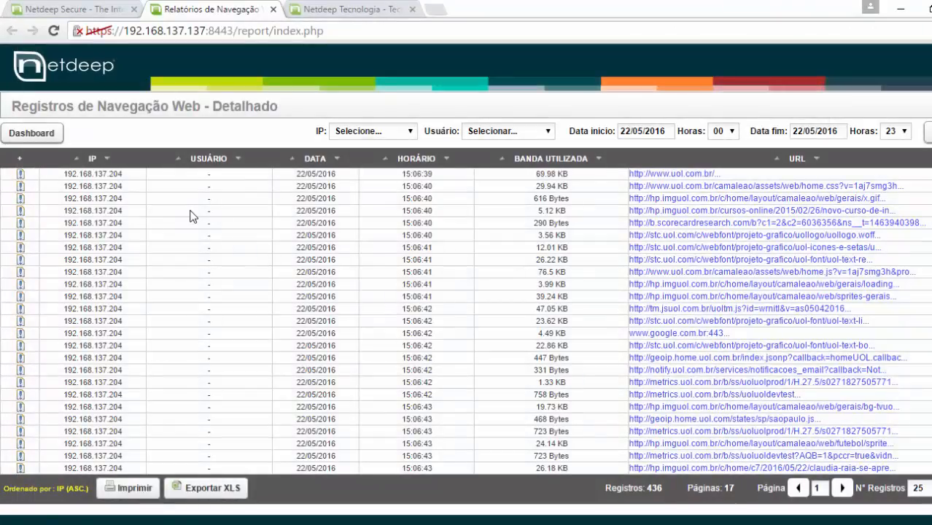
click(32, 133)
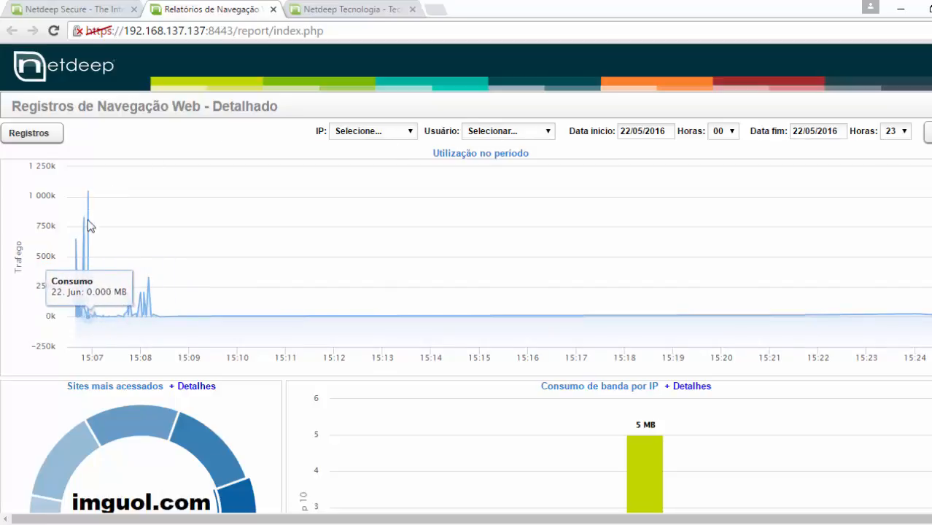
Step: Zoom the Utilização no período chart into the traffic around 15:08 and view the Sites mais acessados chart
drag(187, 334, 90, 262)
drag(643, 321, 537, 312)
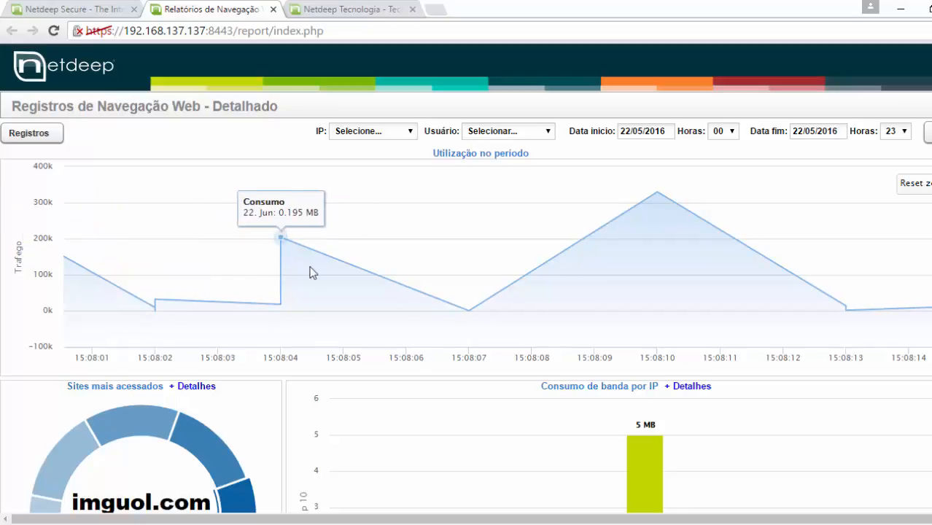
scroll(173, 237, down, 2)
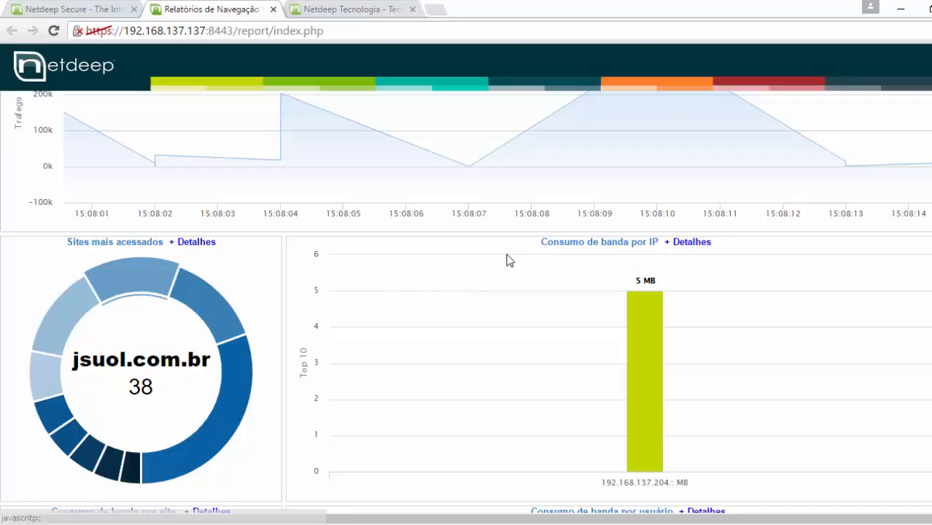
Step: Open the Sites mais acessados details, examine the number of accesses per site, and return to the dashboard
click(192, 247)
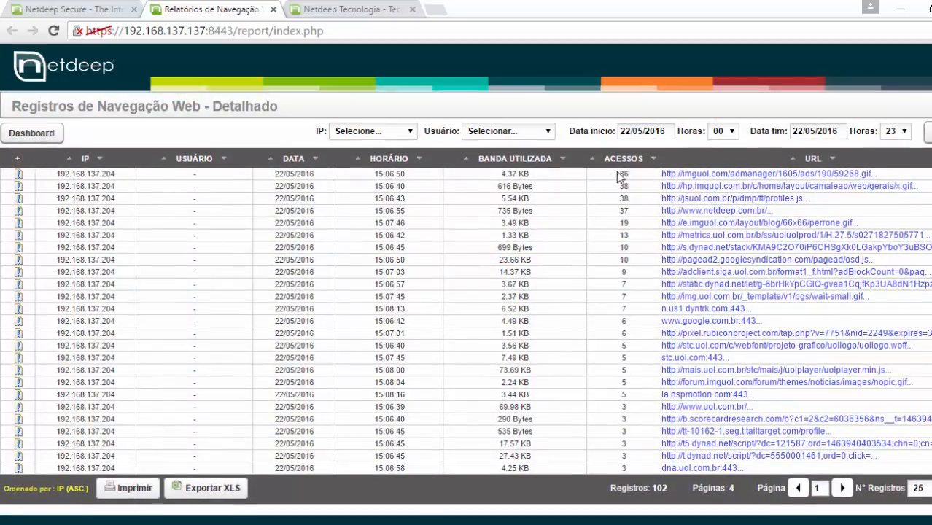
drag(622, 176, 638, 205)
click(633, 177)
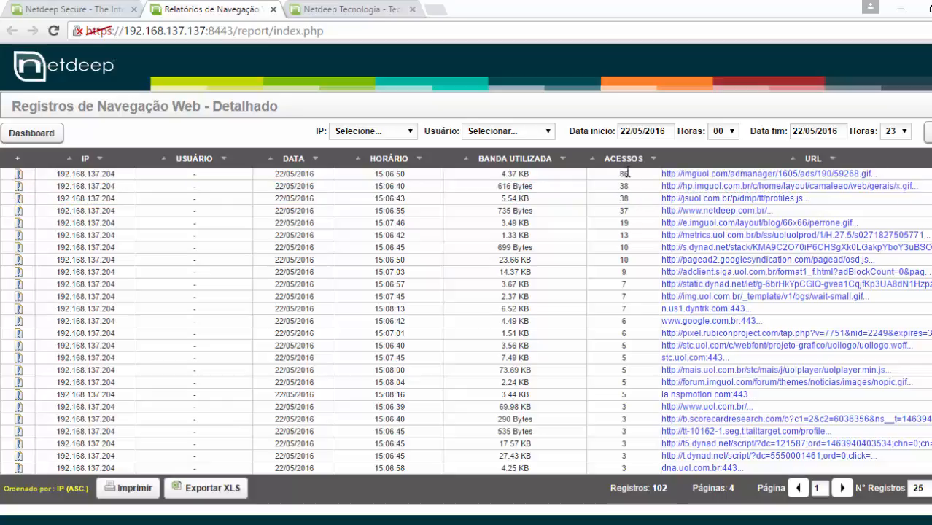
click(25, 136)
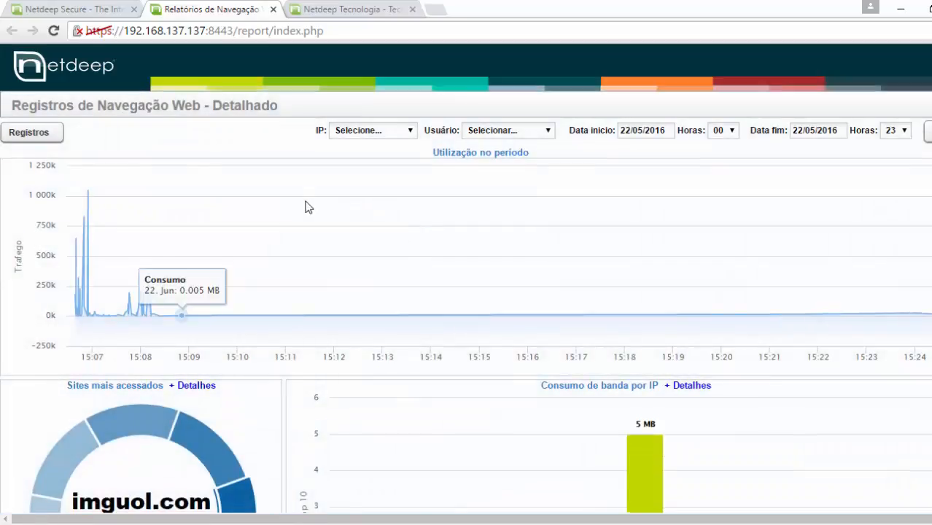
Step: Review the Consumo de banda por IP chart and the Consumo de banda por site details, ending back on the dashboard
scroll(314, 206, down, 3)
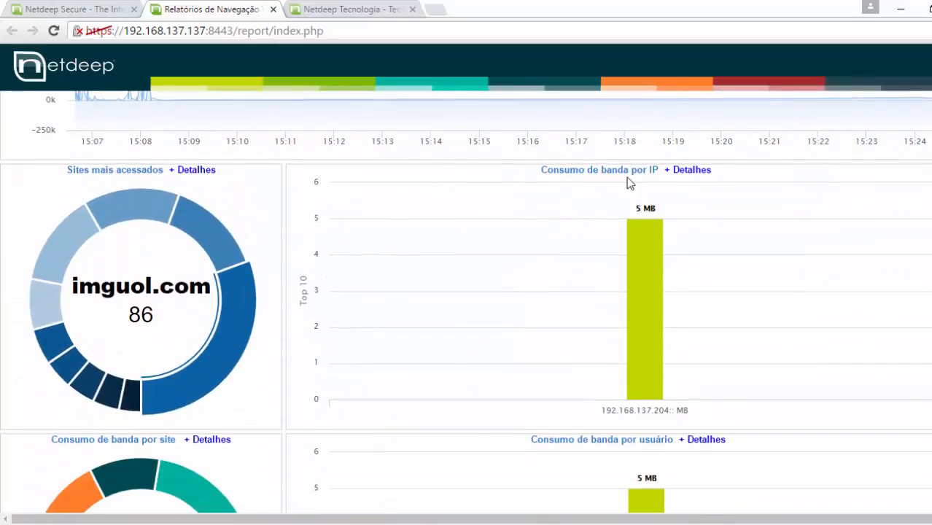
mouse_move(680, 265)
scroll(452, 283, down, 3)
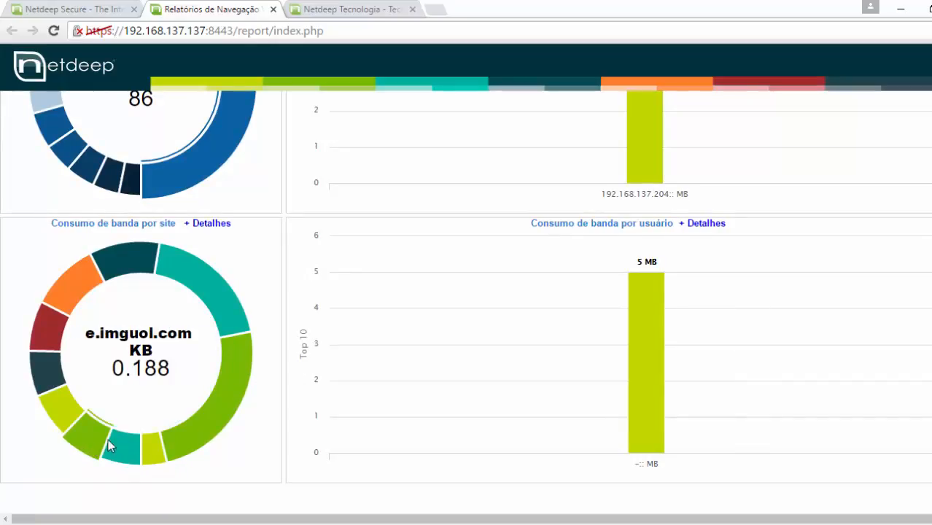
click(207, 225)
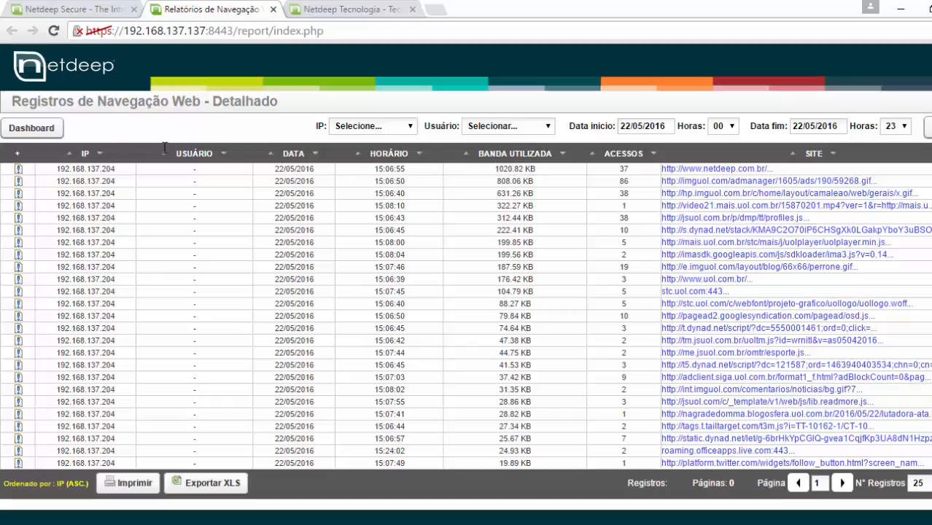
click(31, 130)
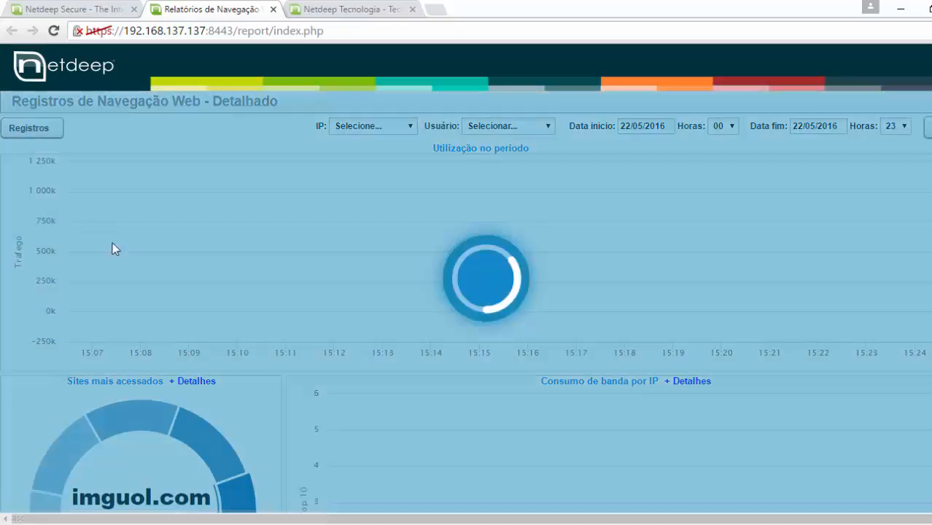
Step: Examine the Consumo de banda por usuário chart and close the detailed report's browser tab
scroll(76, 291, down, 1)
scroll(72, 291, down, 6)
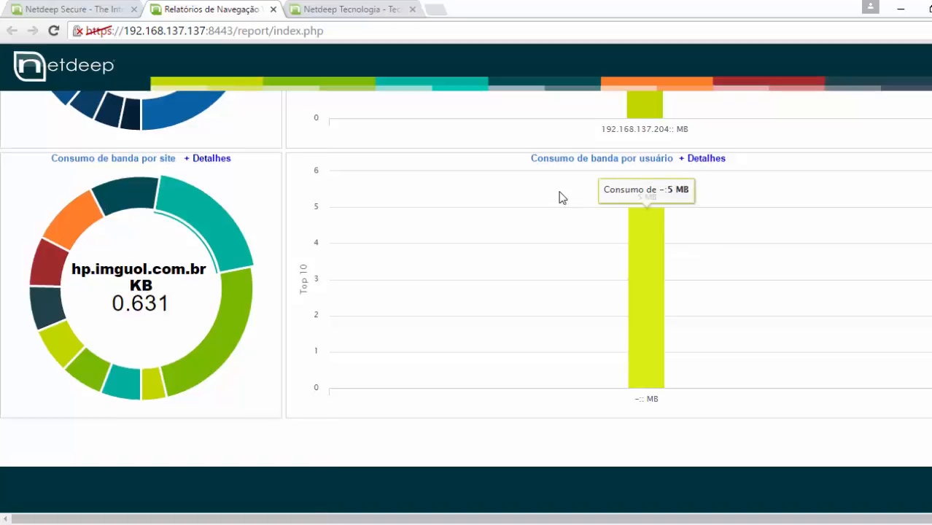
scroll(562, 198, up, 1)
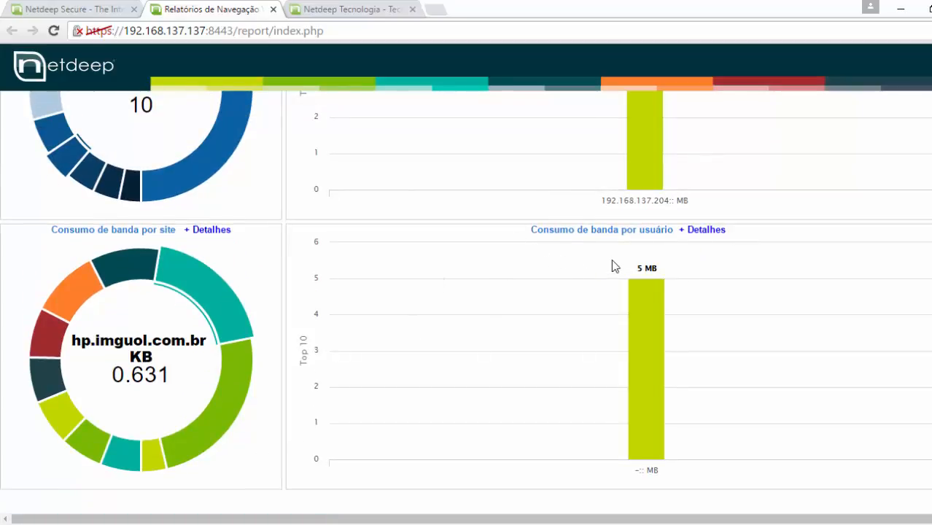
scroll(805, 312, up, 3)
scroll(805, 312, up, 3)
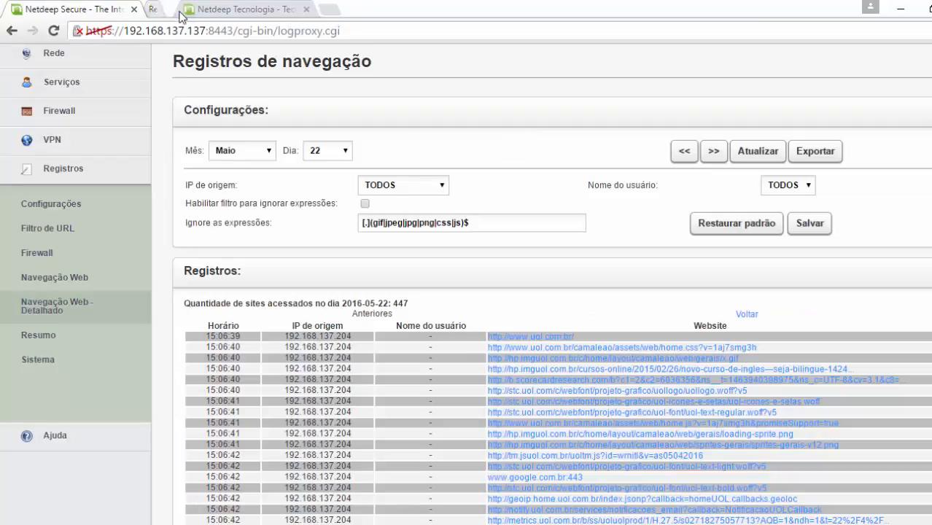
click(273, 9)
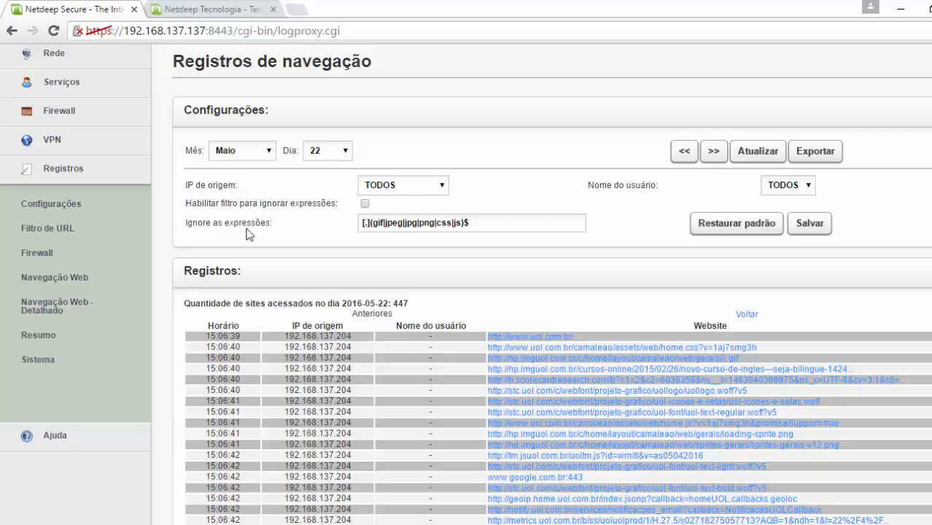
Step: Glance over the Registros de navegação records and open the Proxy Web configuration page
scroll(308, 302, down, 1)
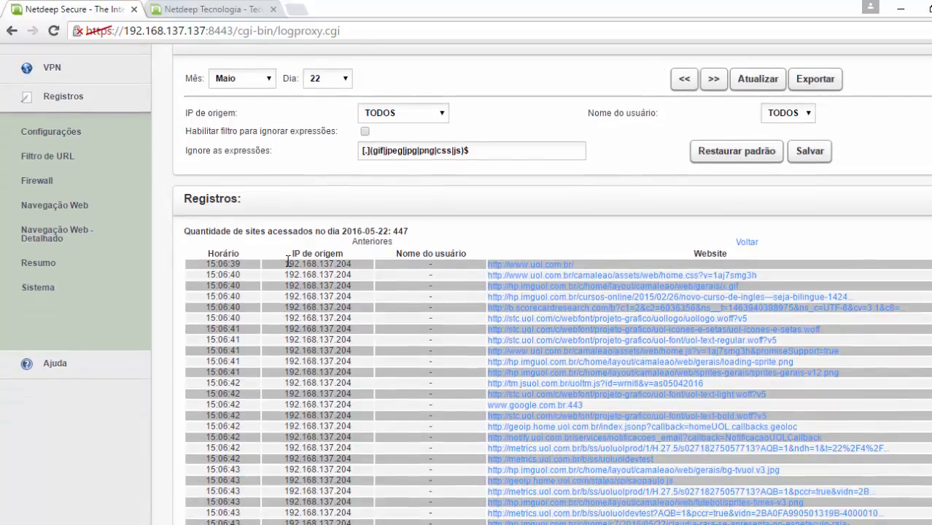
scroll(288, 260, down, 2)
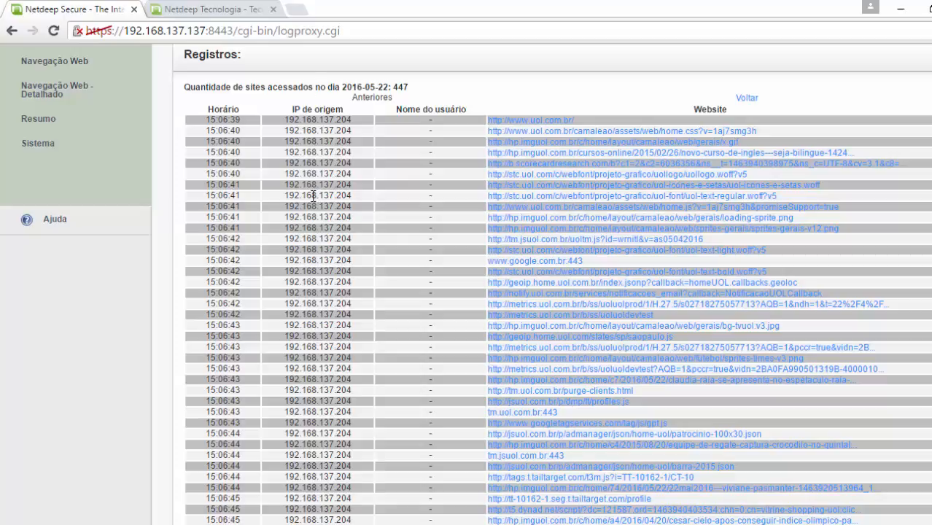
scroll(275, 249, up, 5)
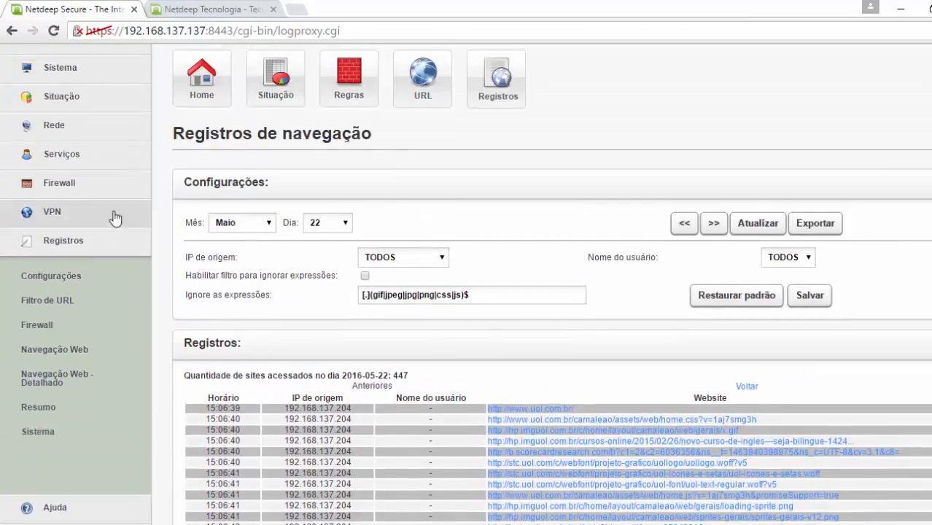
click(68, 160)
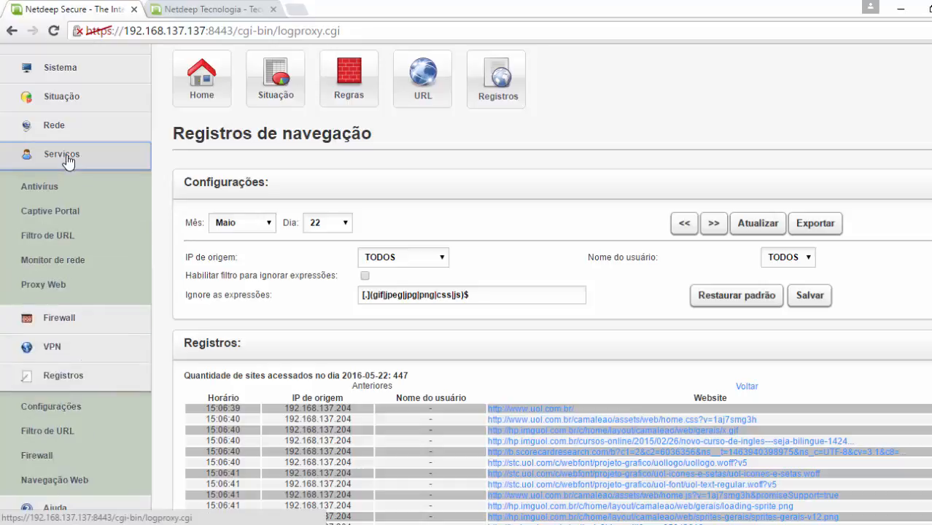
click(76, 288)
Step: Look through the proxy settings, collapse the Configurações section, and examine the cache management options under Configurações avançadas
scroll(688, 211, down, 3)
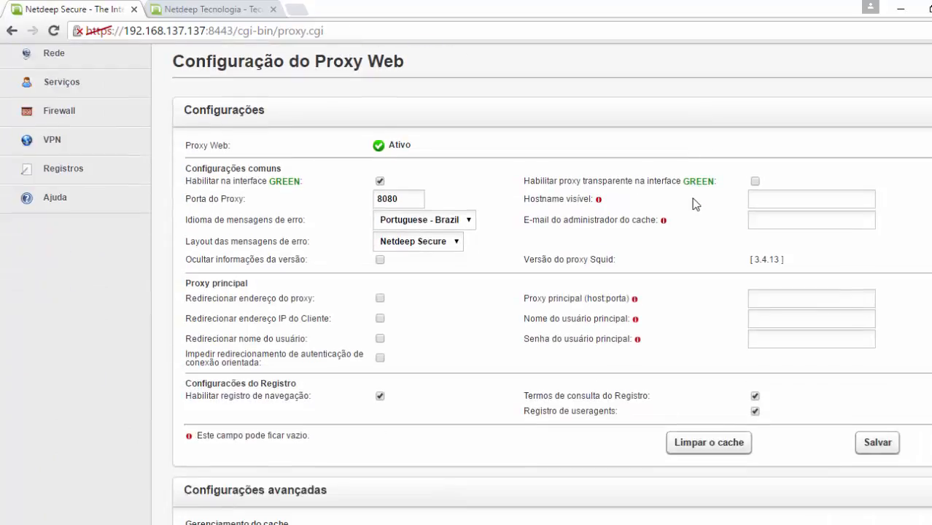
scroll(693, 204, down, 3)
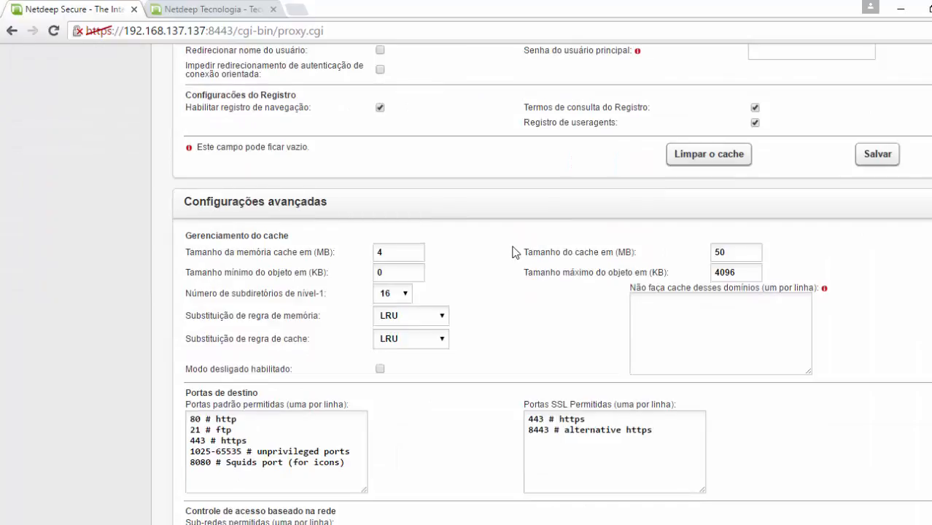
scroll(522, 262, up, 6)
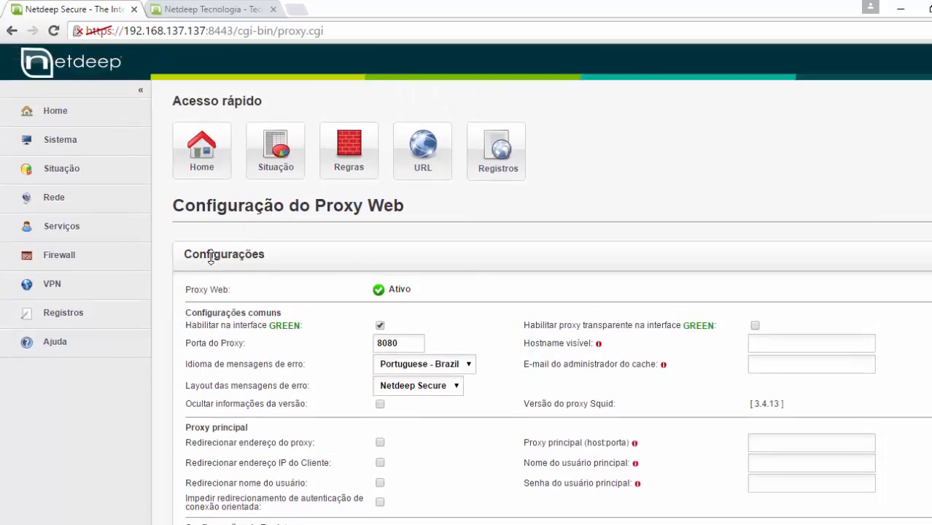
click(208, 253)
scroll(483, 212, down, 3)
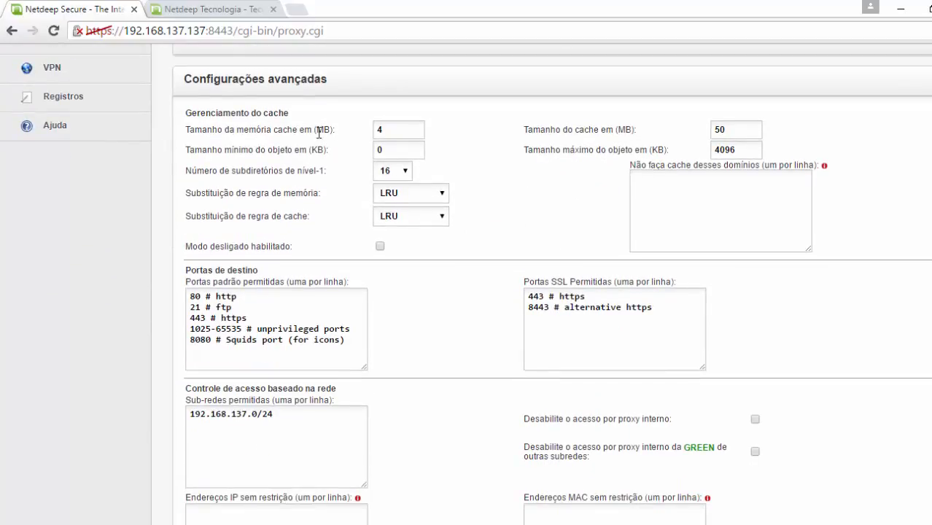
click(417, 137)
click(411, 117)
Step: Exclude bb.com.br, caixa.gov.br and receita.fazenda.sp.gov.br from caching, one domain per line
click(653, 183)
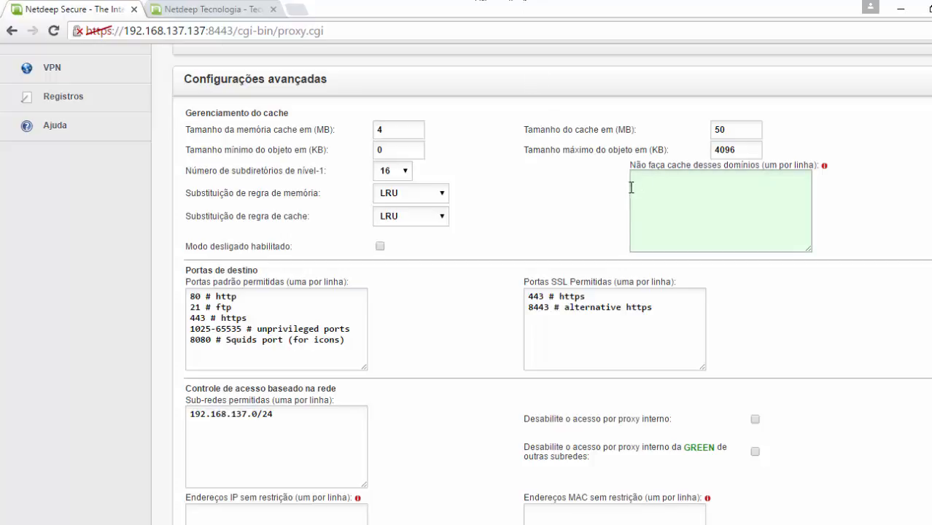
click(648, 185)
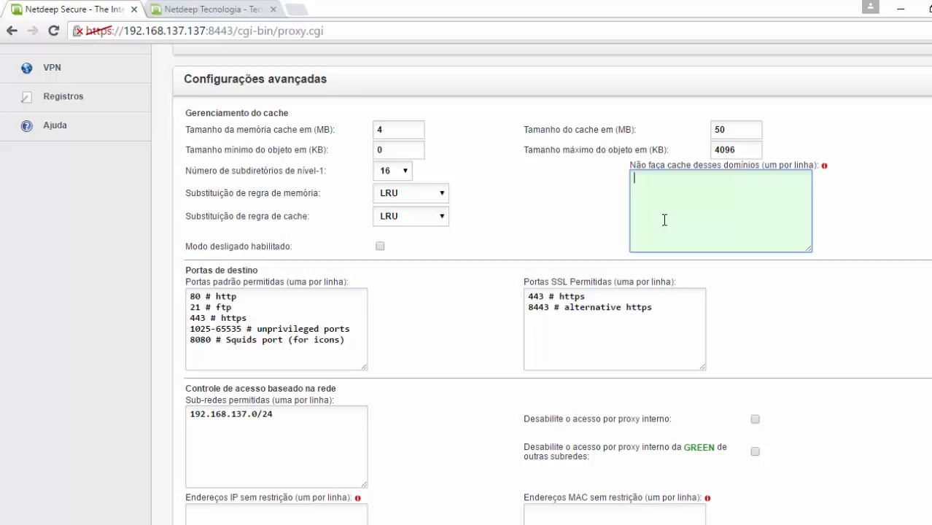
text(bb.com.br)
key(Return)
text(caixa.g)
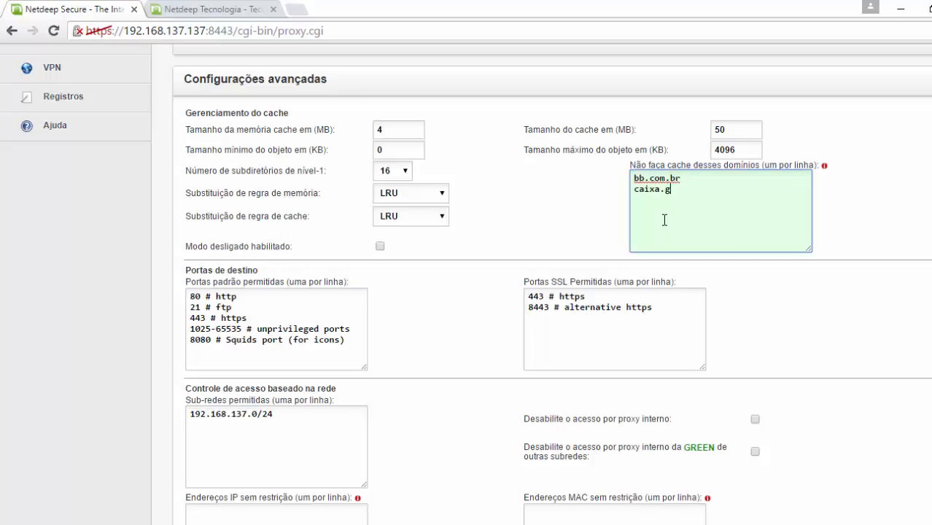
text(ov.br)
key(Return)
text(receita.fazenda.)
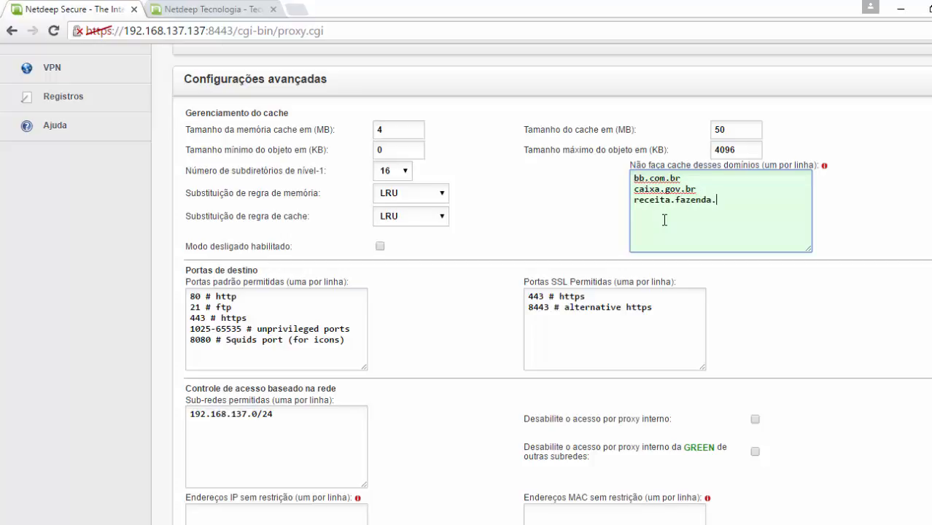
text(sp.gov.br)
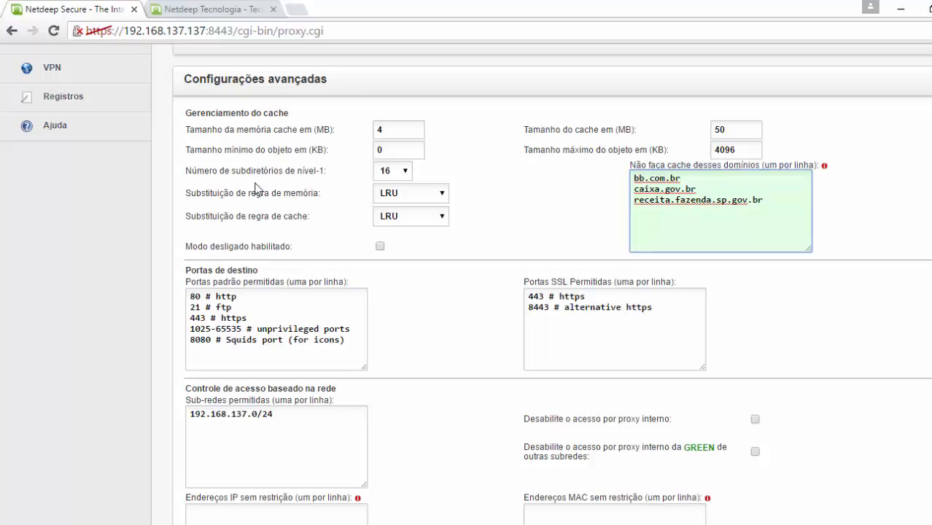
double_click(387, 129)
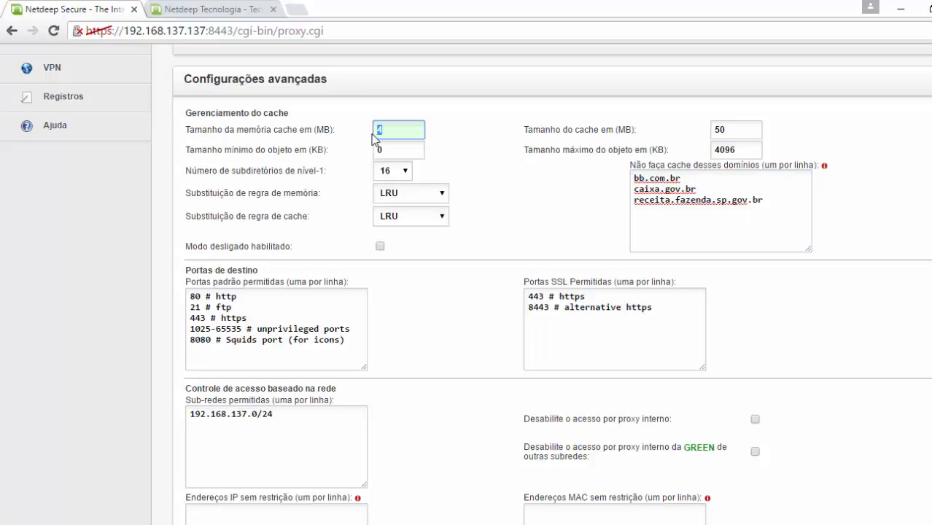
click(765, 205)
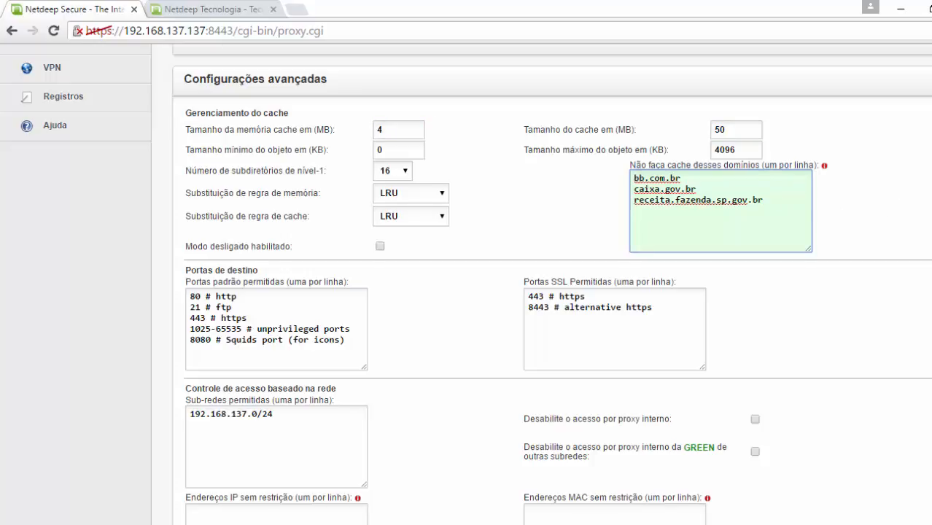
Step: Add the line "8000 # Sistema ERP" to the end of the allowed standard destination ports (Portas padrão permitidas)
scroll(554, 284, down, 5)
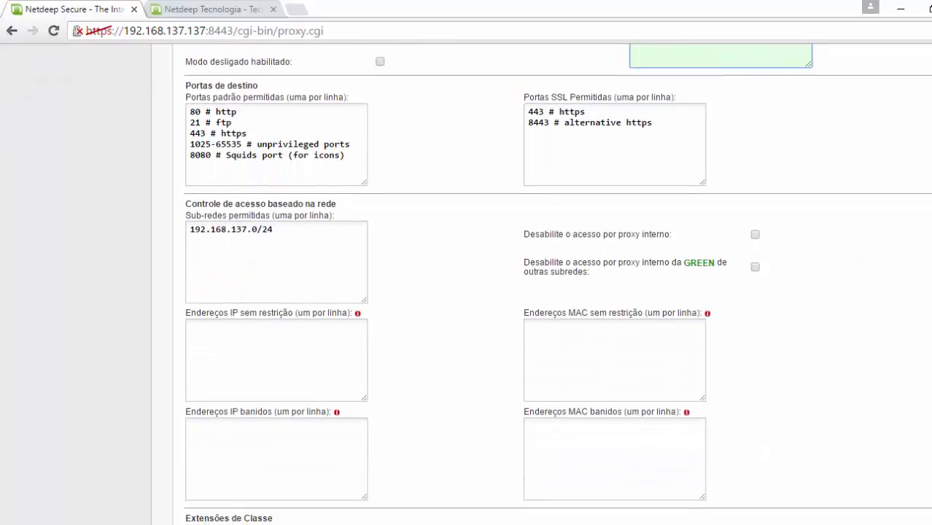
scroll(466, 285, down, 1)
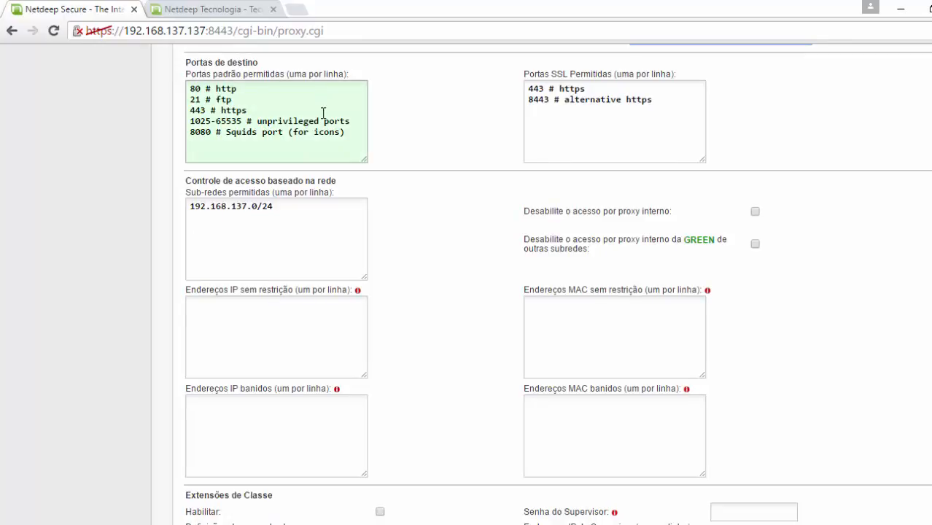
click(346, 132)
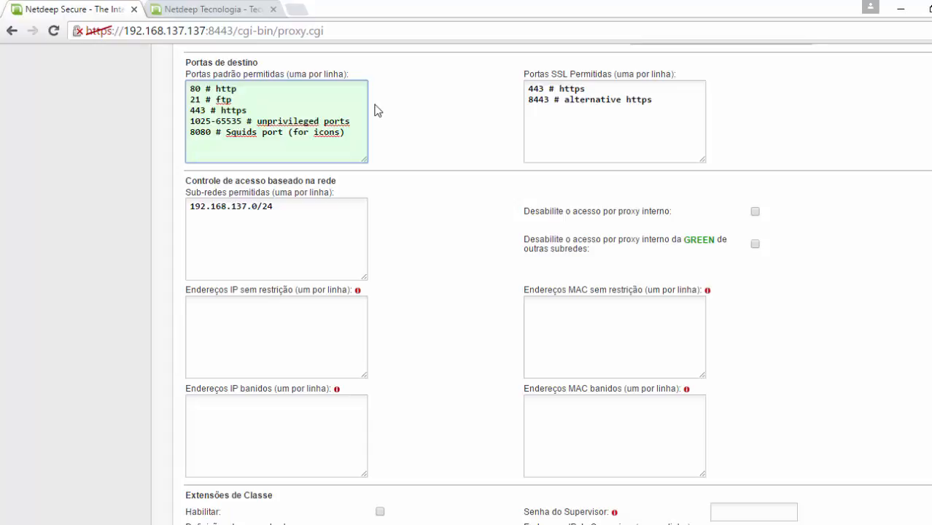
text(8000 # Sistema ERP)
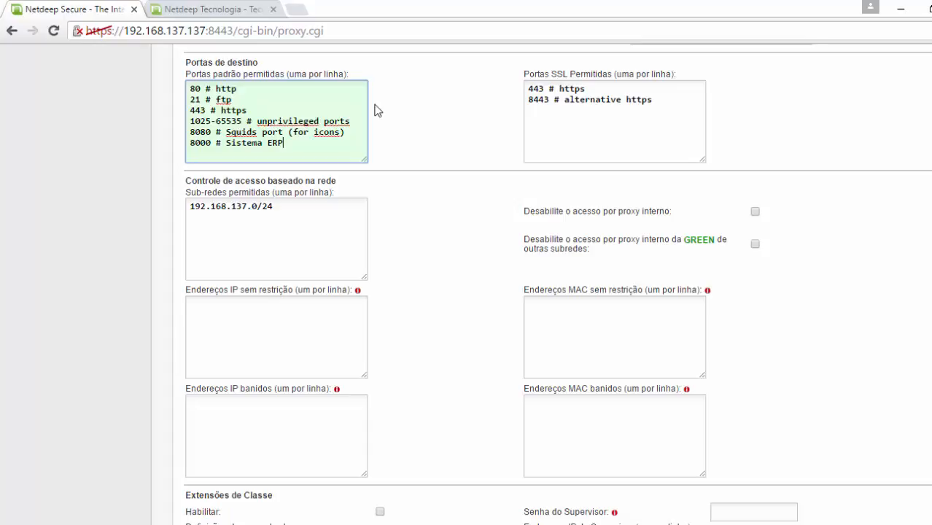
click(569, 100)
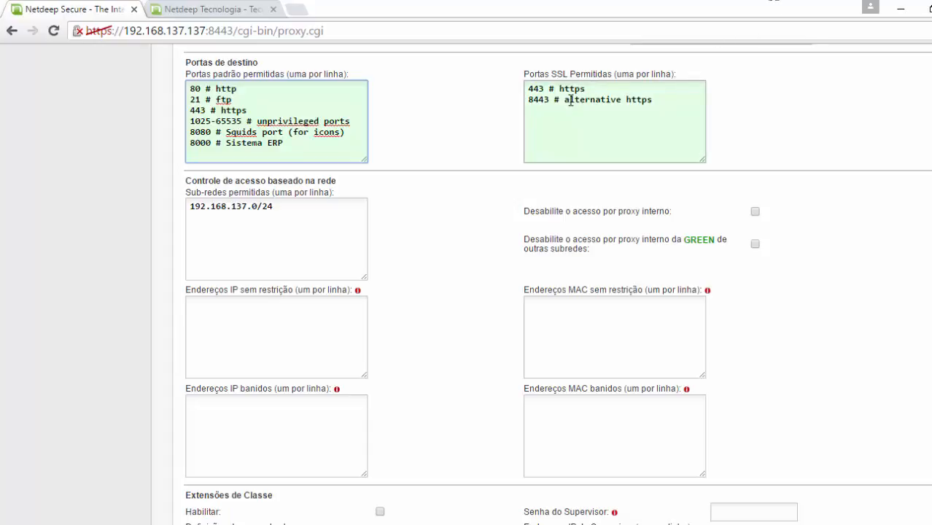
click(539, 115)
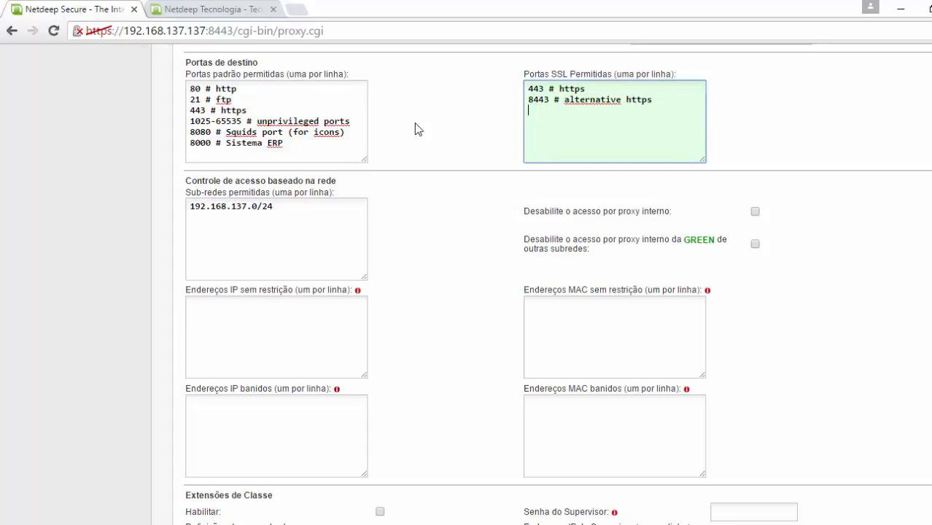
Step: Add the subnets 192.168.10.0/24 and 10.0.0.0/8 to the allowed subnets (Sub-redes permitidas), one per line
scroll(452, 147, down, 3)
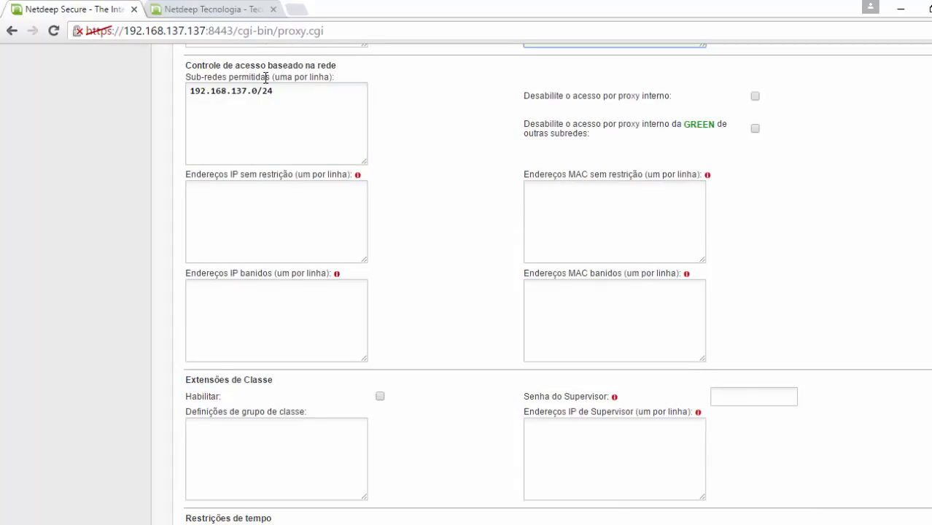
click(284, 91)
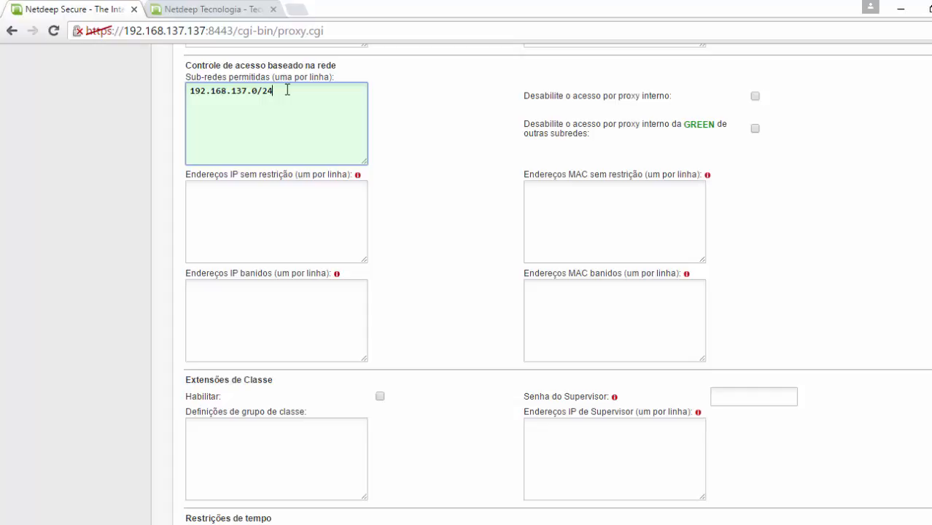
key(Return)
text(192.168.10.0/24)
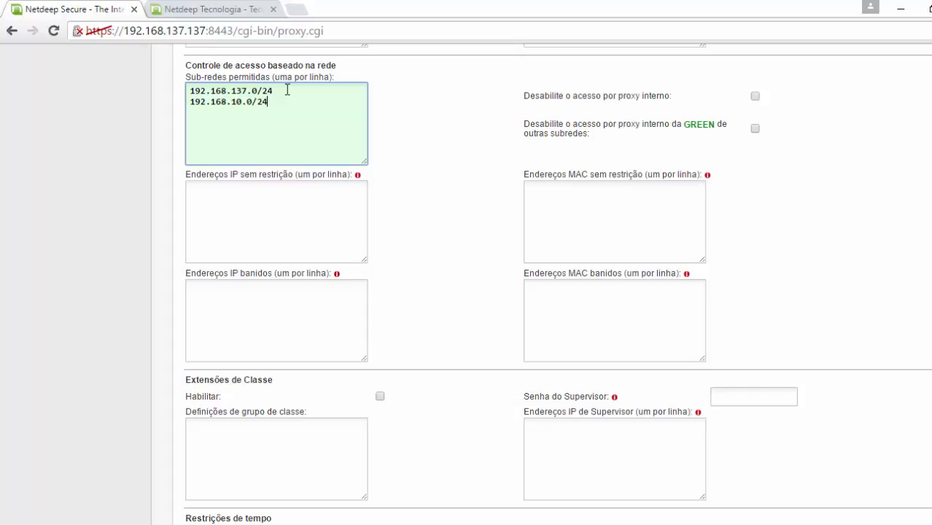
key(Return)
text(10.0.0.0/8)
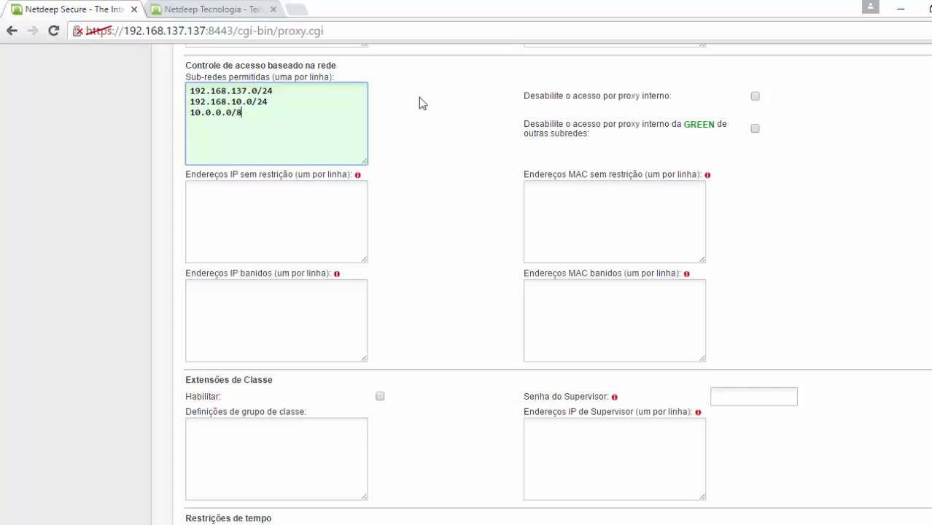
Step: Look over the unrestricted and banned IP and MAC address lists, the time restrictions and the maximum transfer sizes
click(197, 193)
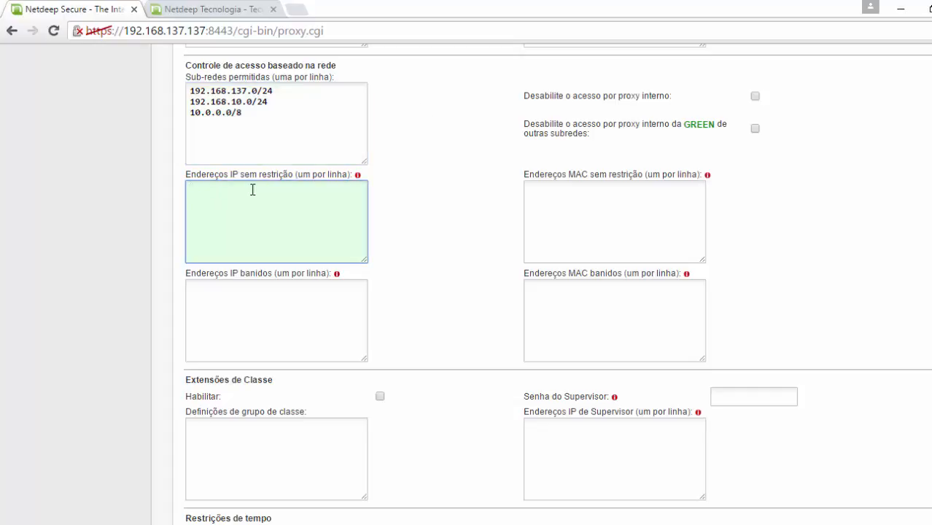
click(562, 196)
click(562, 195)
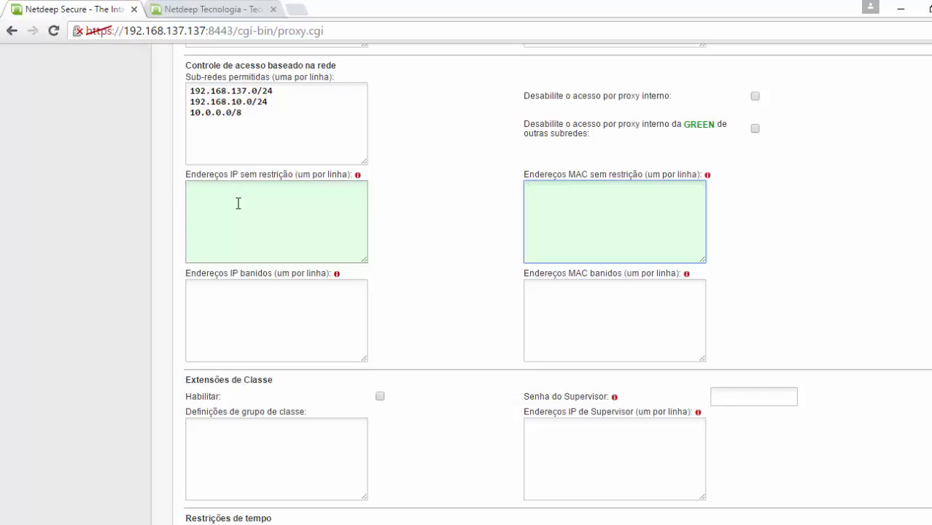
click(200, 289)
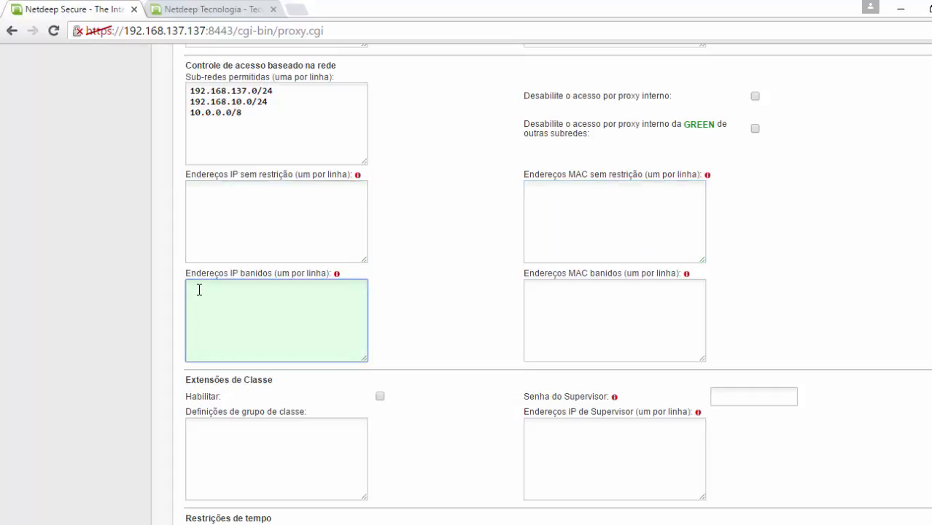
click(550, 290)
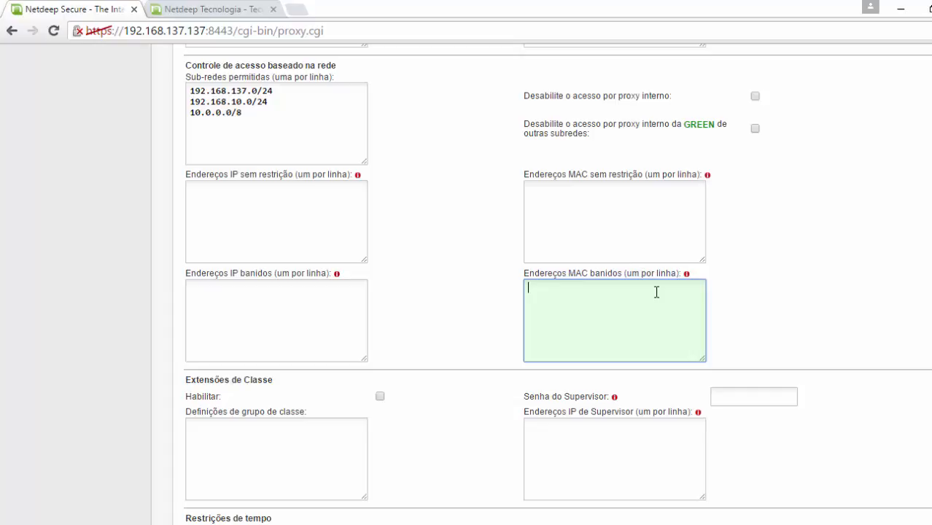
click(285, 288)
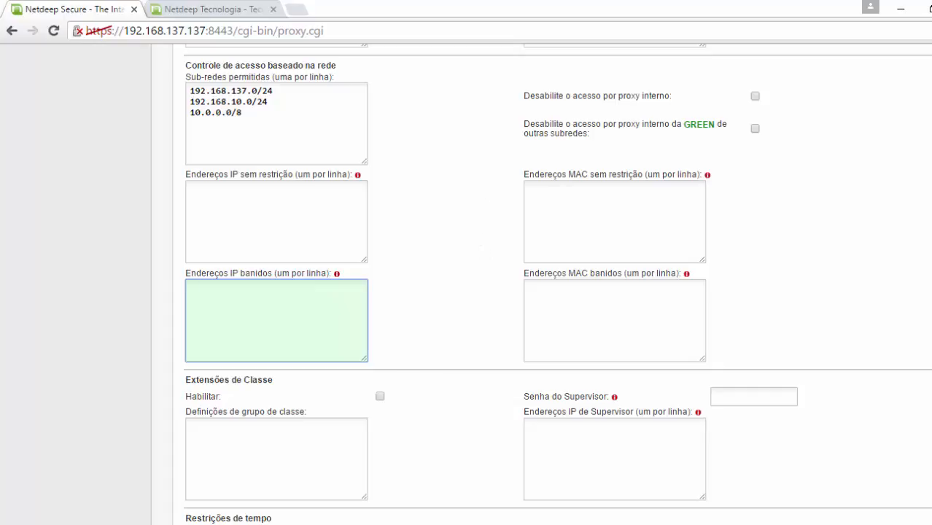
scroll(481, 285, down, 3)
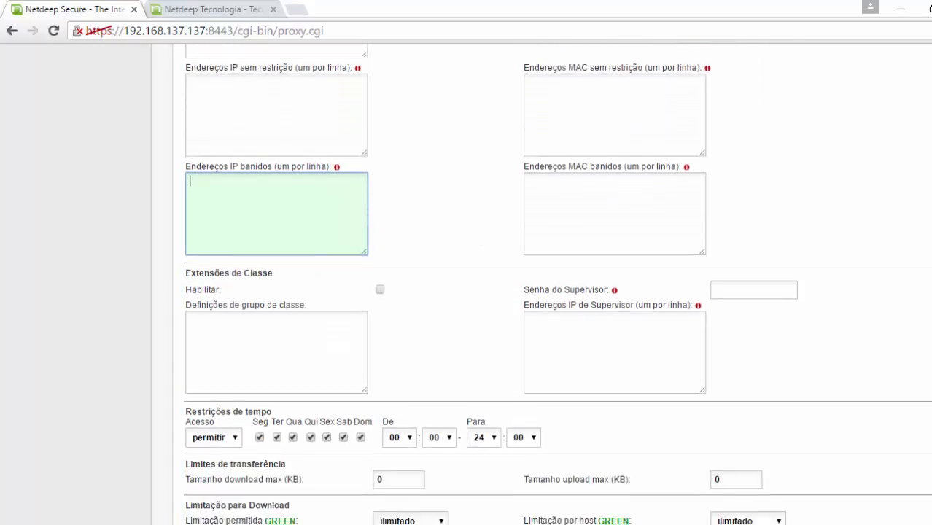
scroll(481, 284, down, 5)
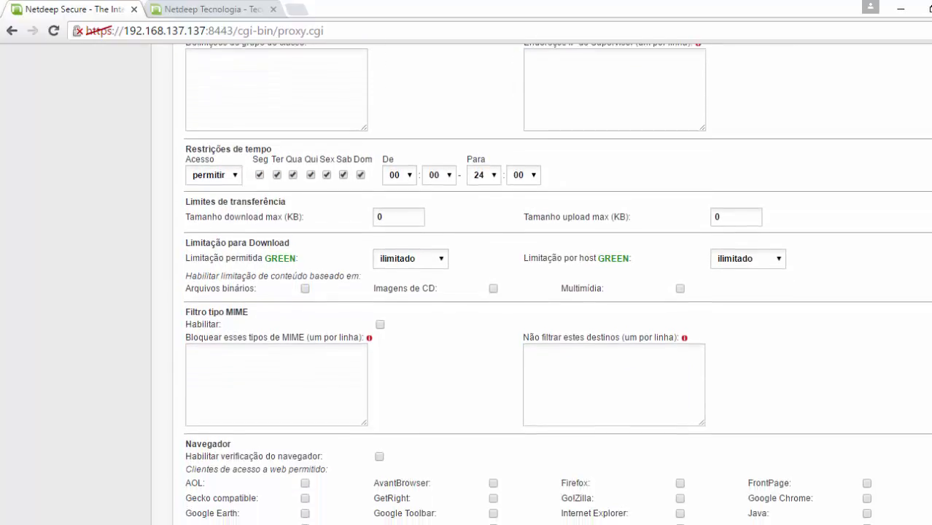
scroll(482, 285, down, 1)
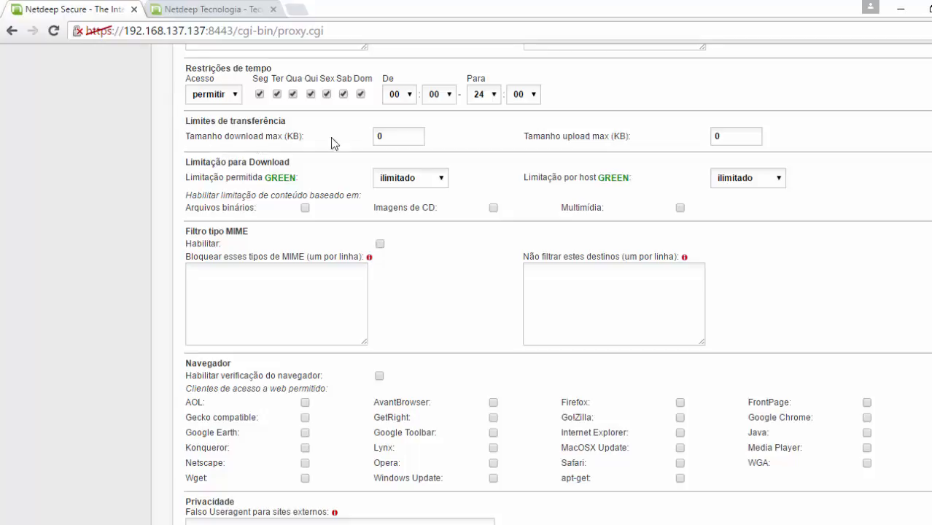
click(414, 140)
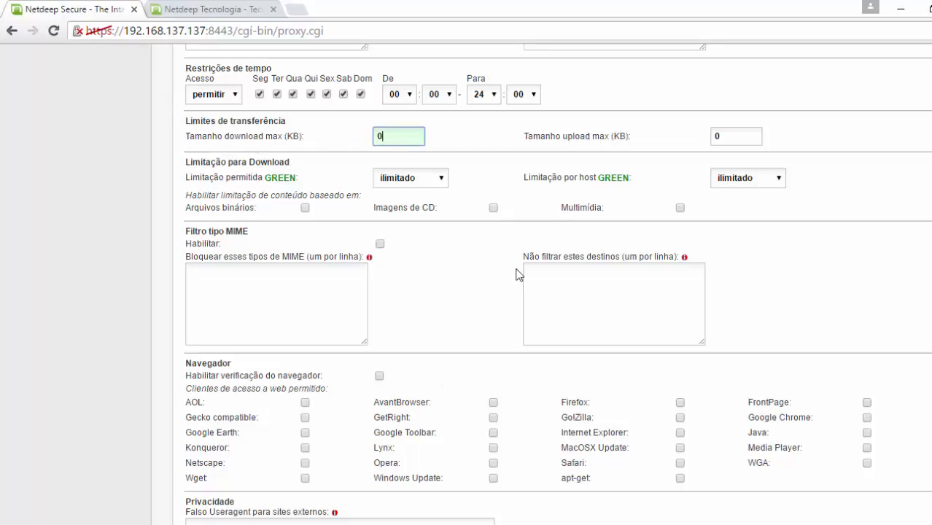
click(725, 136)
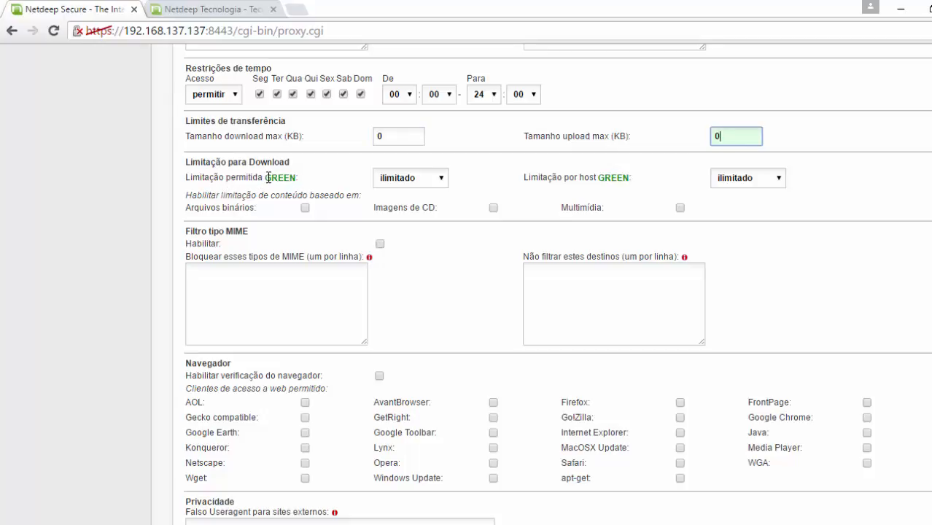
Step: Try an overall GREEN download limit of 1024 kBit/s, and set it back to ilimitado
click(440, 180)
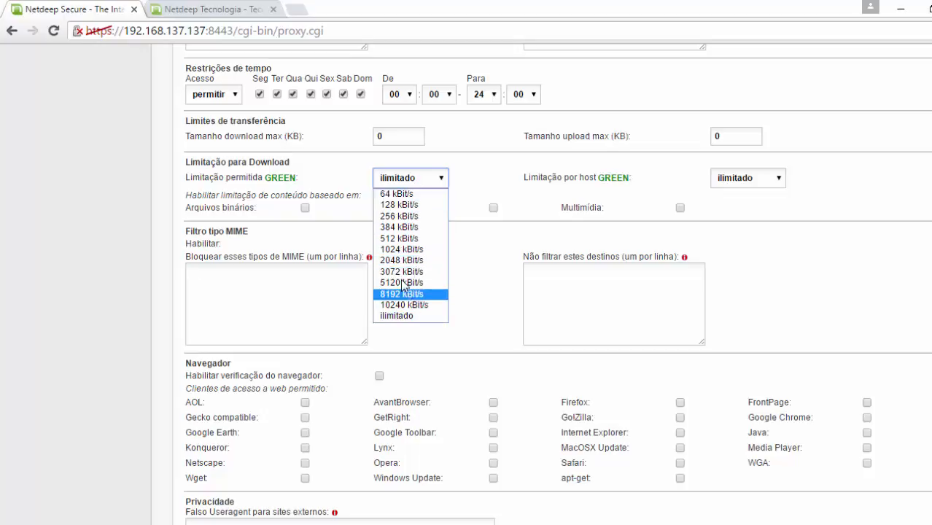
click(414, 250)
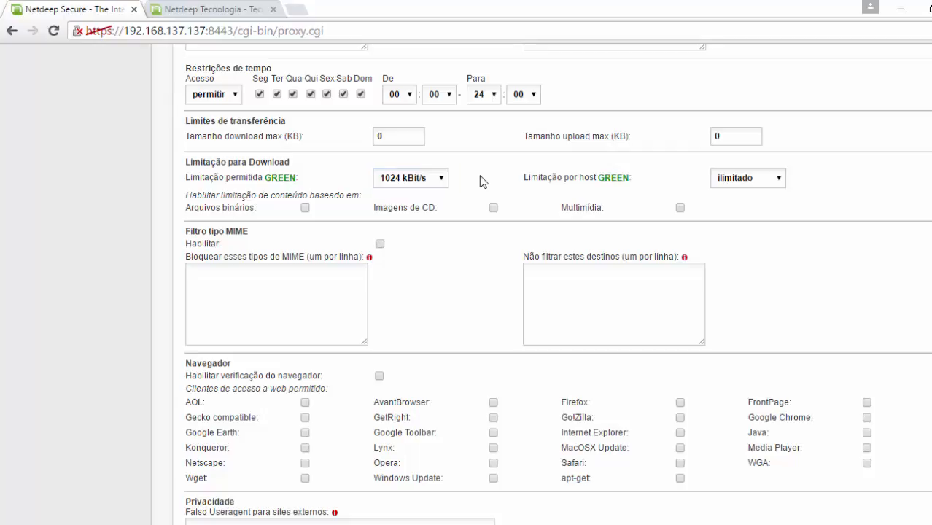
click(413, 184)
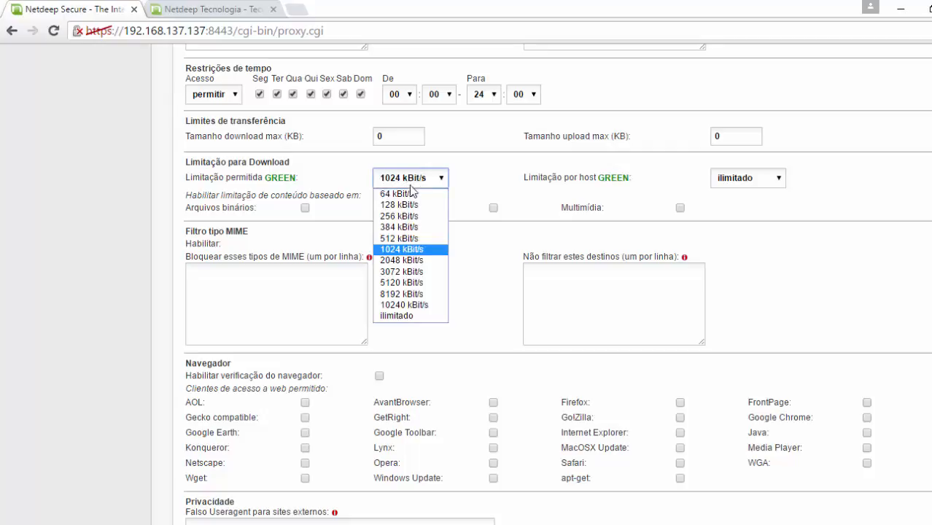
click(401, 315)
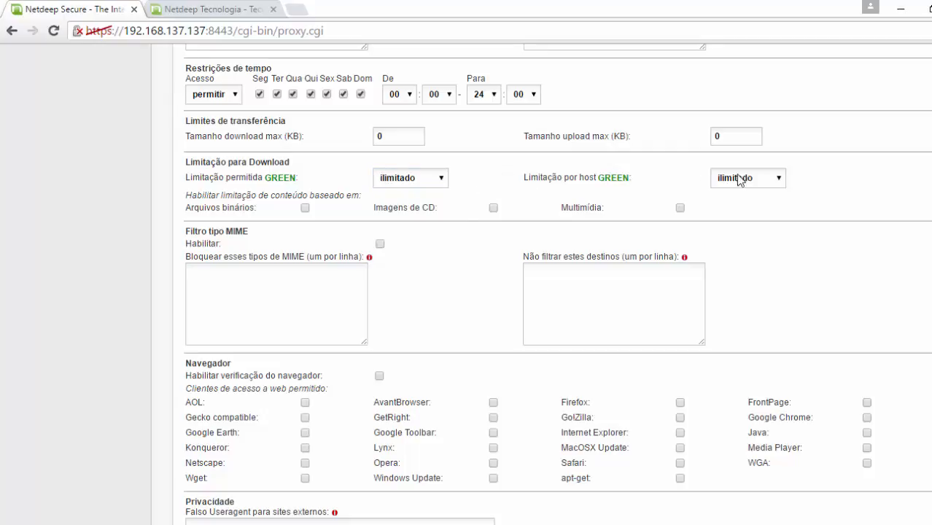
Step: Try per-host GREEN download limits of 512 kBit/s and 1024 kBit/s, and set the limit back to ilimitado
click(760, 181)
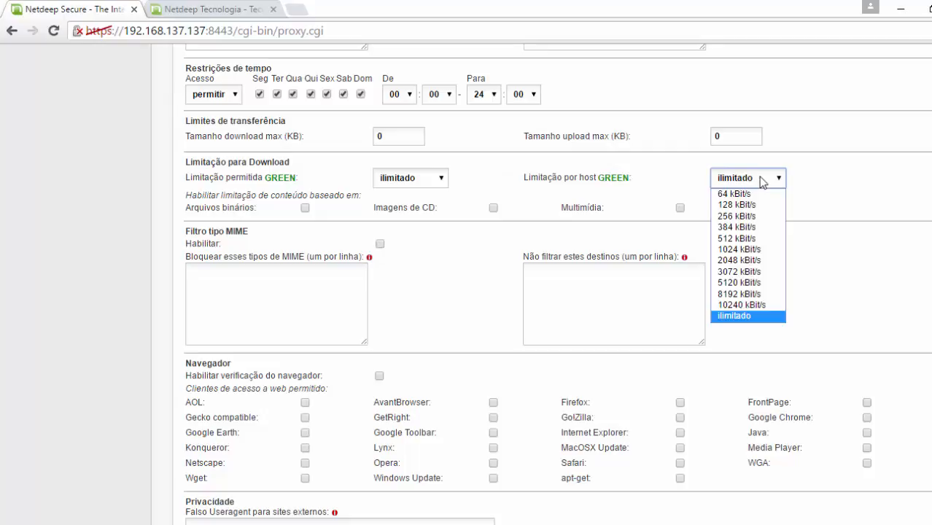
click(731, 238)
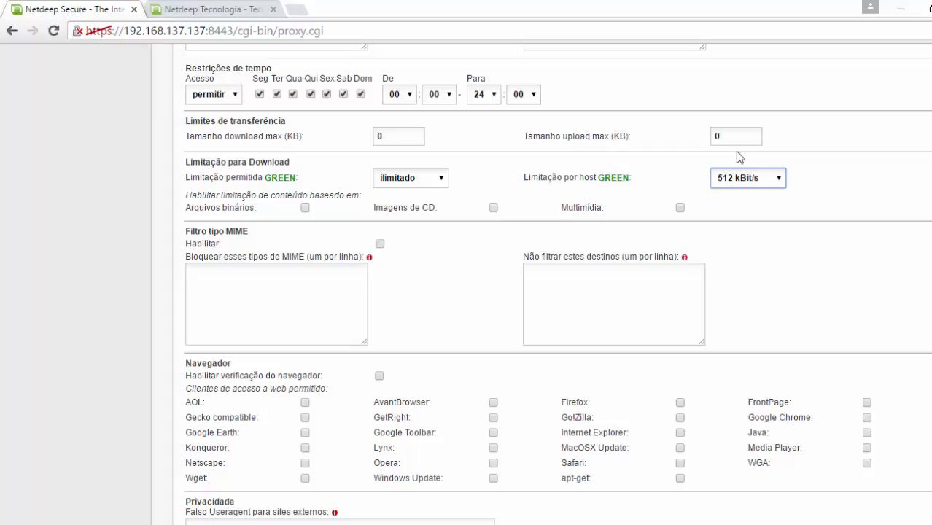
click(770, 180)
click(739, 250)
click(765, 182)
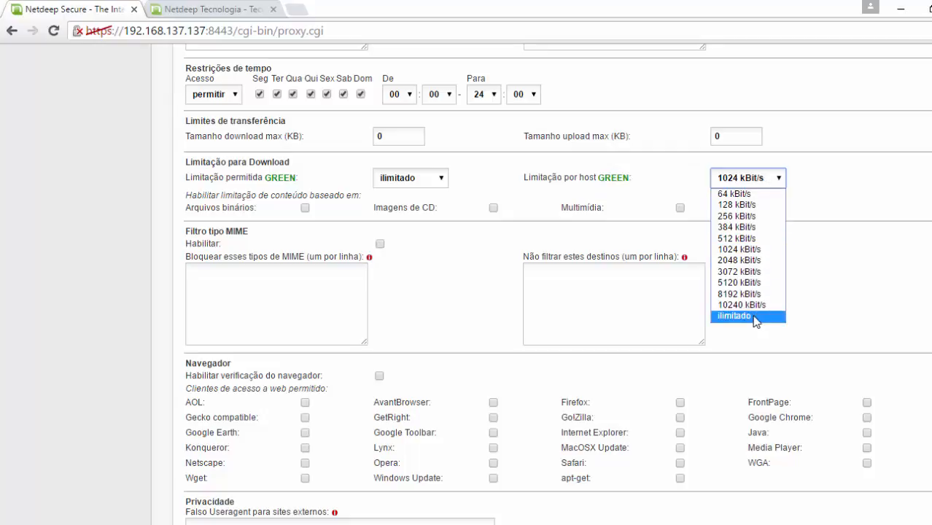
click(754, 316)
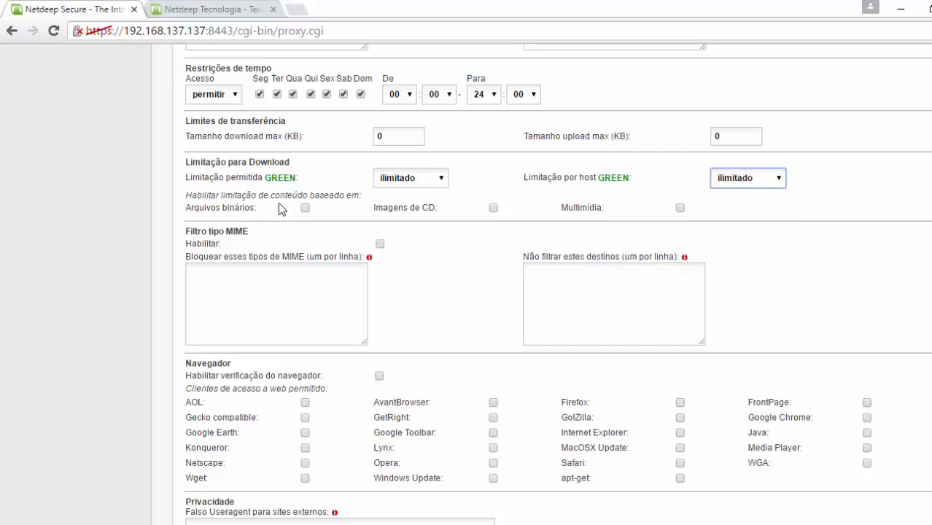
Step: Try a 512 kBit/s per-host limit with content-based throttling for binary files, CD images and multimedia, and restore everything to unthrottled and ilimitado
click(771, 184)
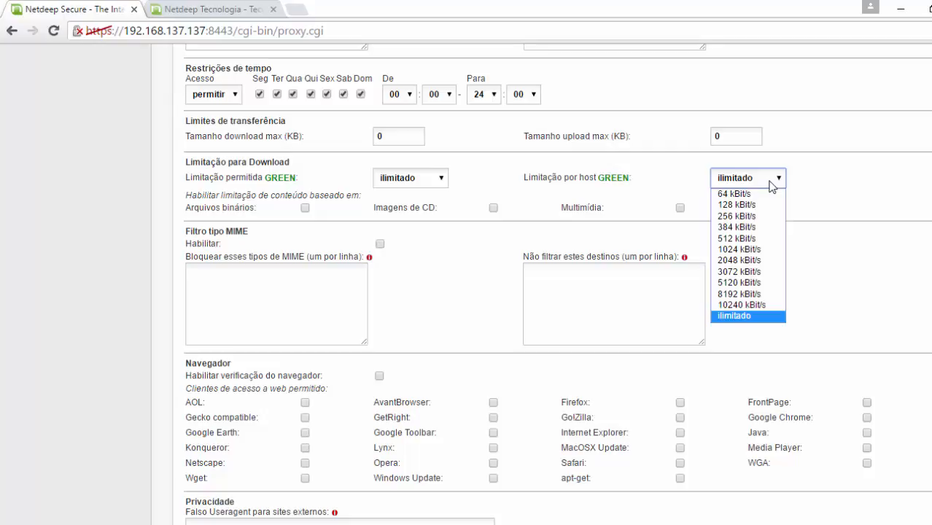
click(747, 239)
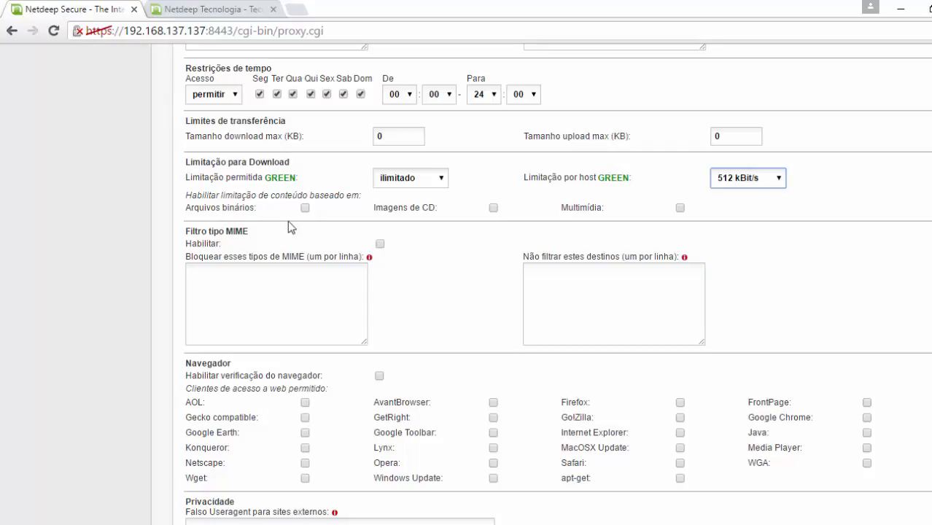
click(304, 208)
click(680, 207)
click(679, 208)
click(304, 208)
click(493, 209)
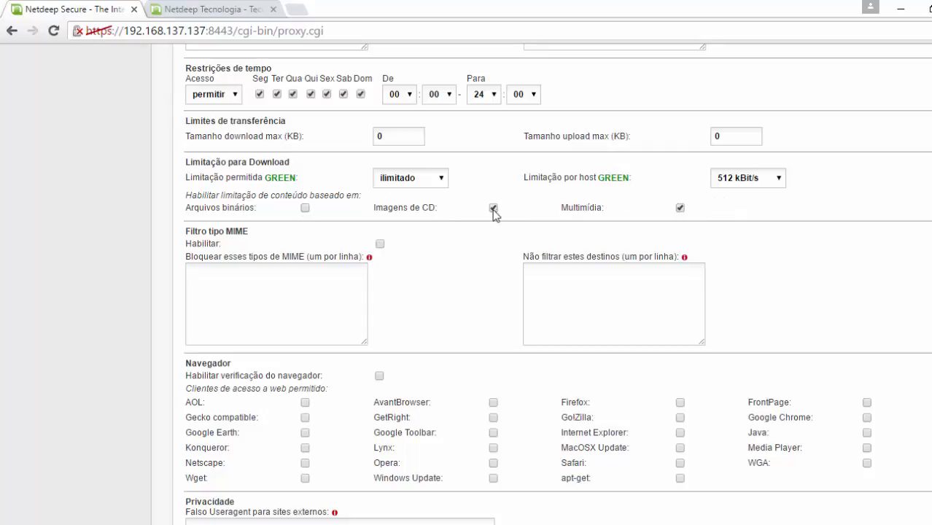
click(679, 208)
click(736, 179)
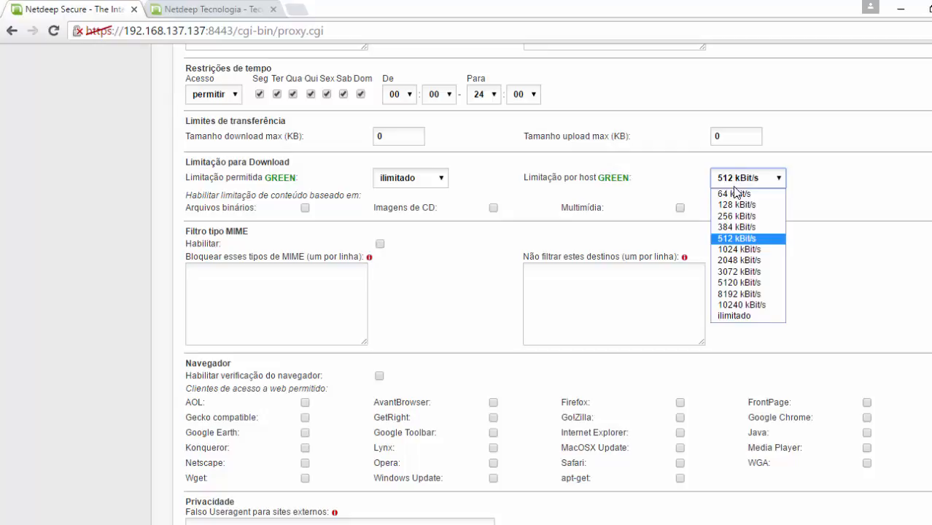
click(727, 314)
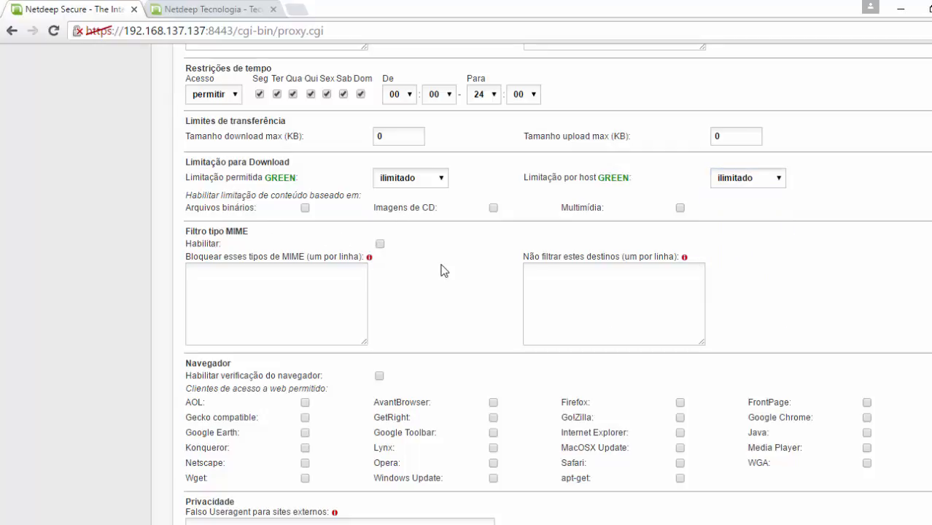
Step: Examine the MIME type filter section (Filtro tipo MIME) and its blocked types and unfiltered destinations fields
scroll(440, 262, down, 1)
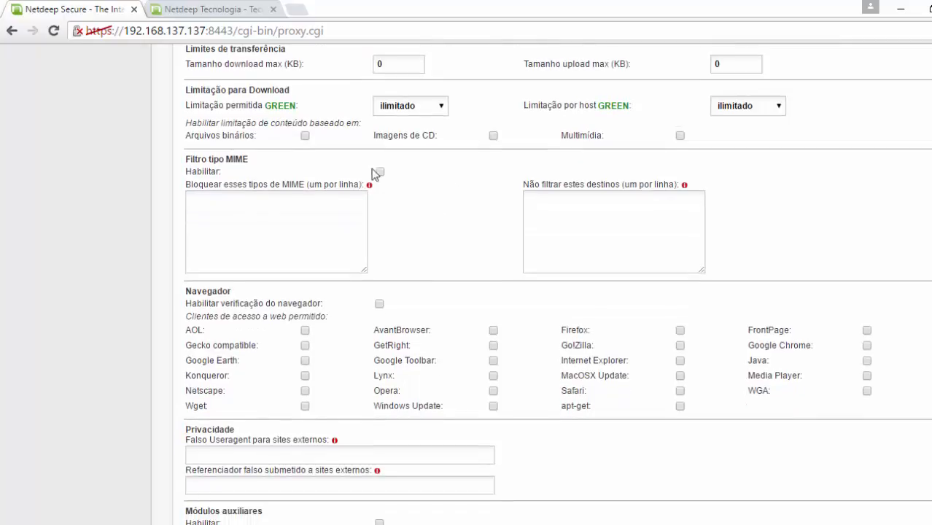
drag(228, 161, 250, 158)
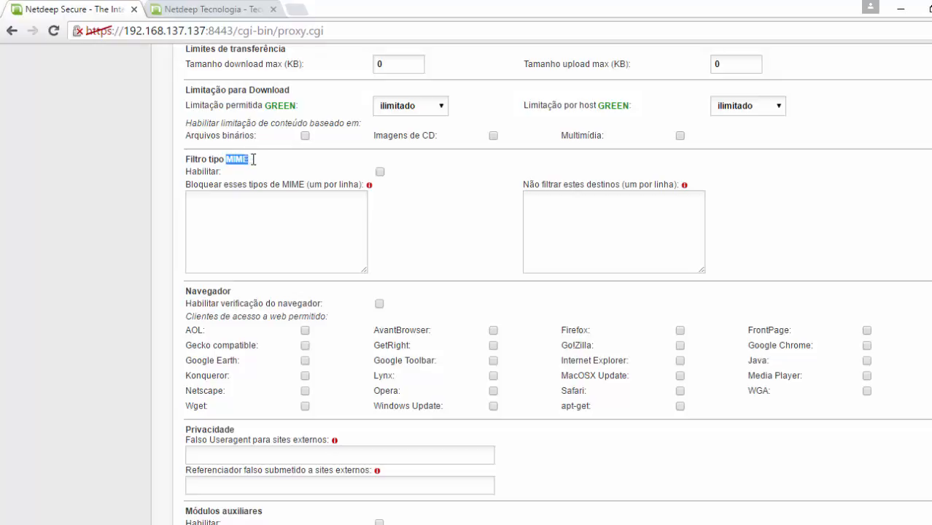
click(294, 161)
click(354, 215)
scroll(440, 164, down, 2)
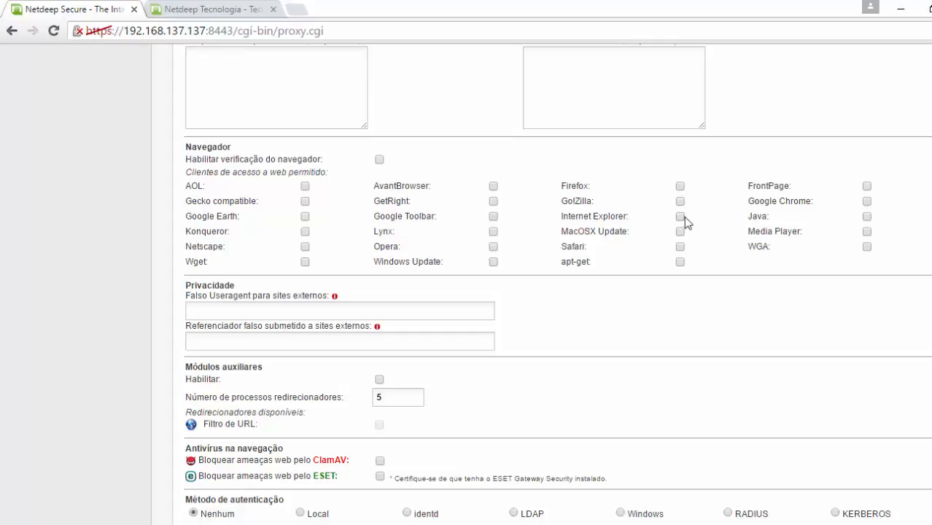
Step: Try allowing Google Chrome, Windows Update and Wget as web access clients, and clear each one again
click(866, 202)
click(865, 201)
click(493, 261)
click(493, 262)
click(305, 262)
click(304, 262)
Step: Try enabling the auxiliary modules (Módulos auxiliares), check the redirector process count and URL filter options, and disable the modules again
scroll(677, 275, down, 4)
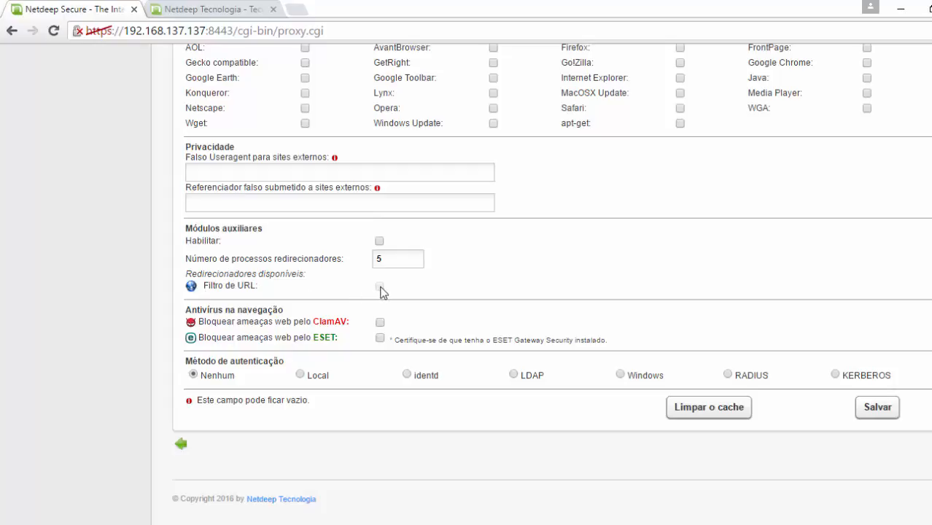
click(380, 240)
click(388, 264)
click(375, 296)
drag(408, 261, 358, 263)
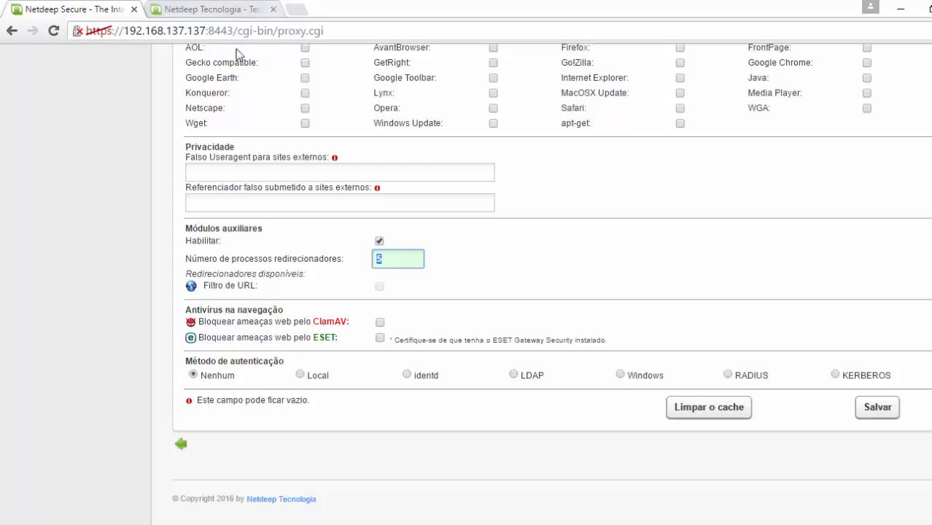
click(378, 240)
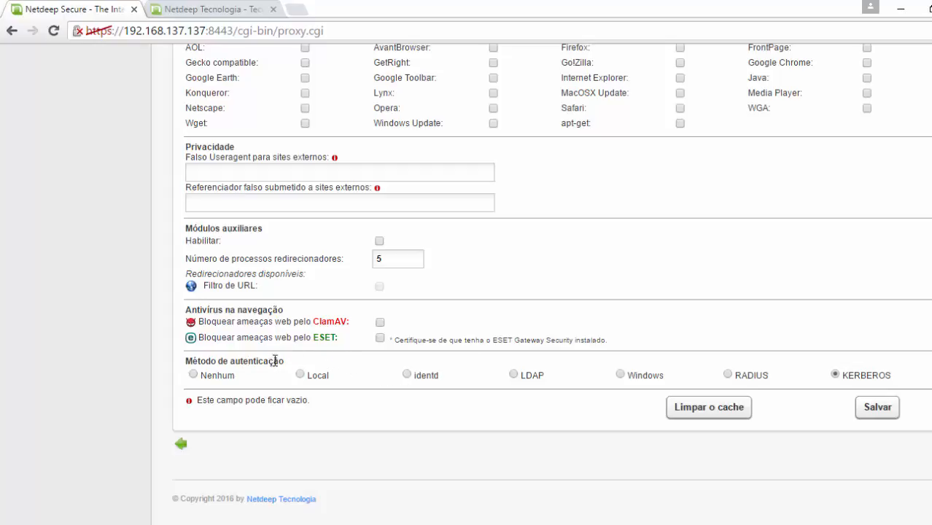
Step: Set the proxy's authentication method to Local and save the configuration
click(300, 375)
click(876, 407)
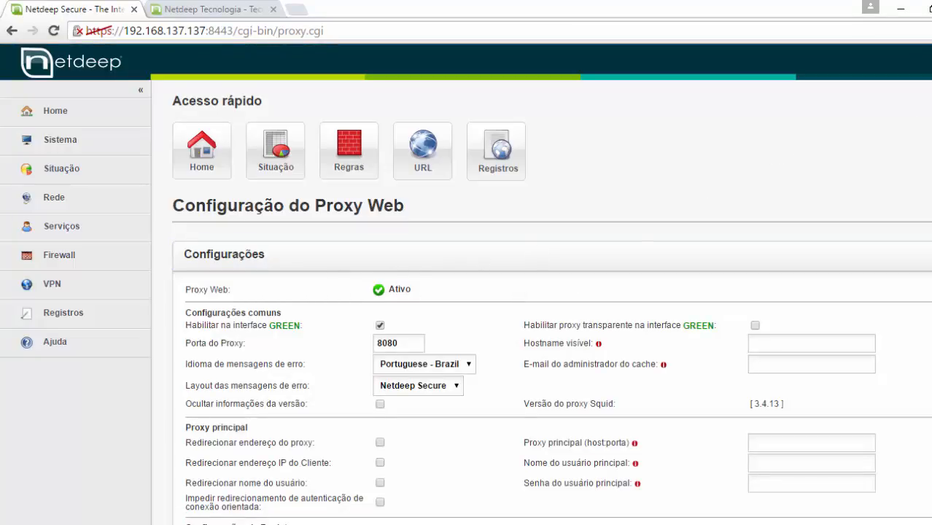
Step: Examine the global authentication settings: number of processes, cache TTL, IP address limit per user and user/IP cache TTL
scroll(466, 284, down, 13)
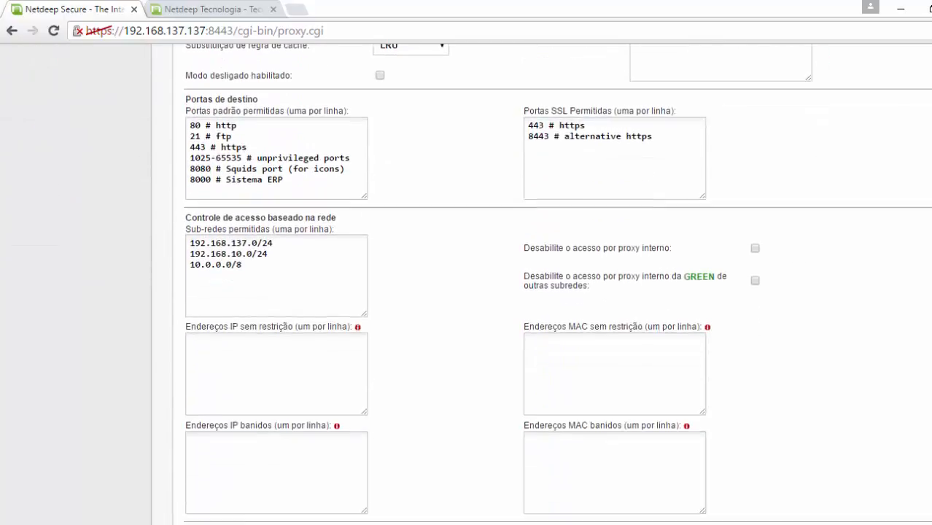
scroll(557, 285, down, 9)
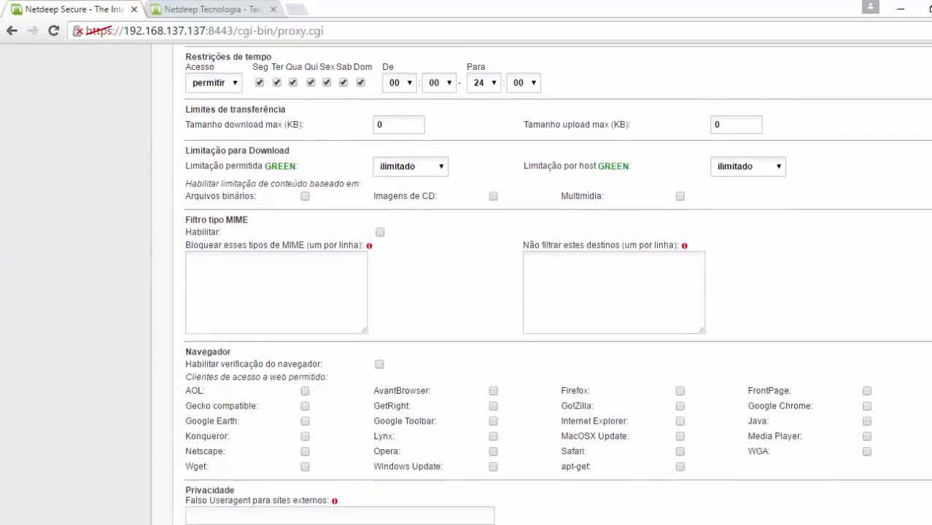
scroll(557, 284, down, 7)
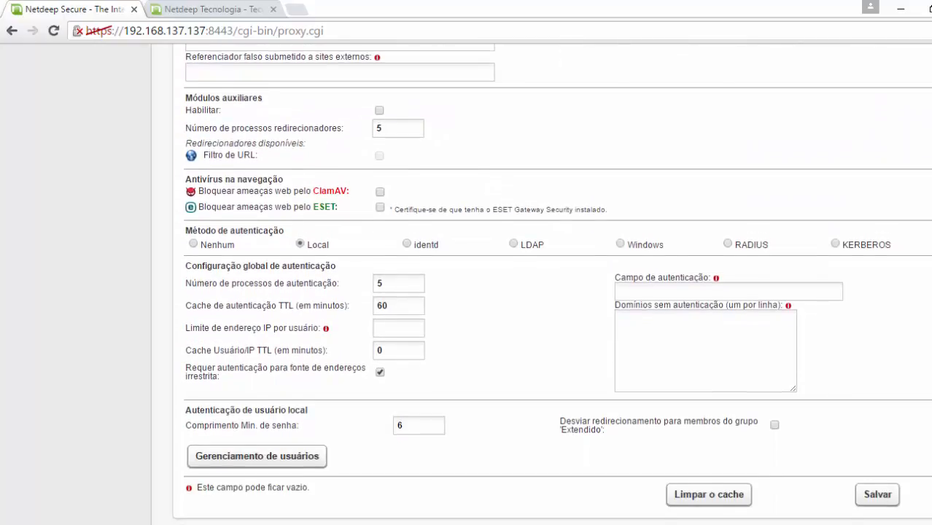
scroll(557, 284, down, 1)
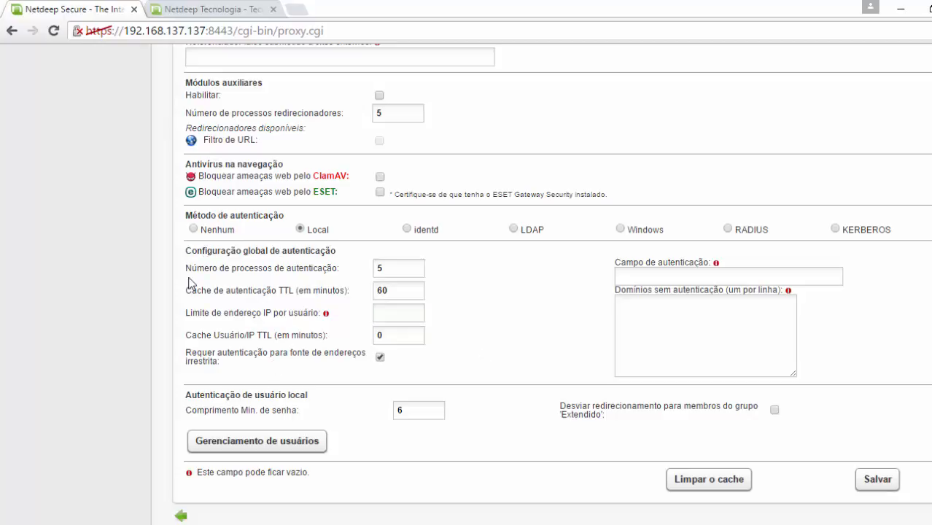
drag(186, 268, 279, 267)
click(304, 267)
click(393, 268)
click(399, 268)
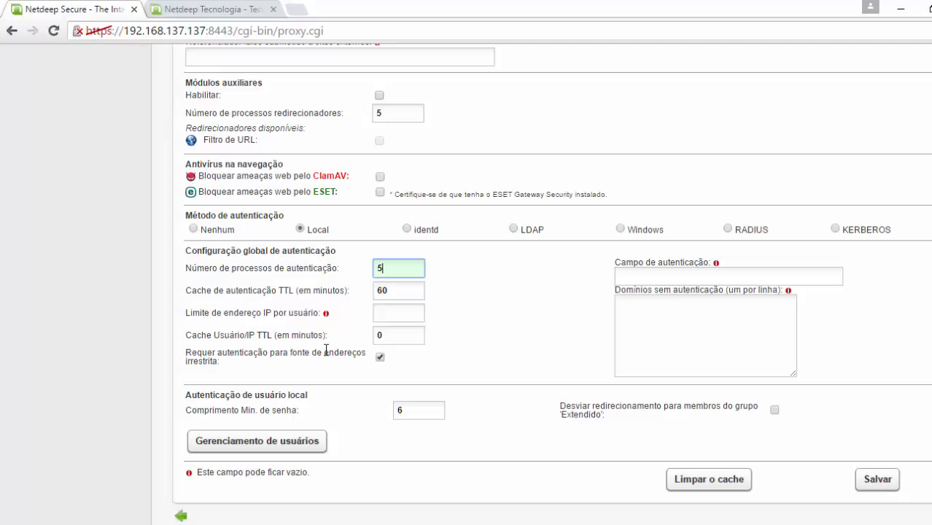
drag(200, 332, 295, 331)
click(309, 334)
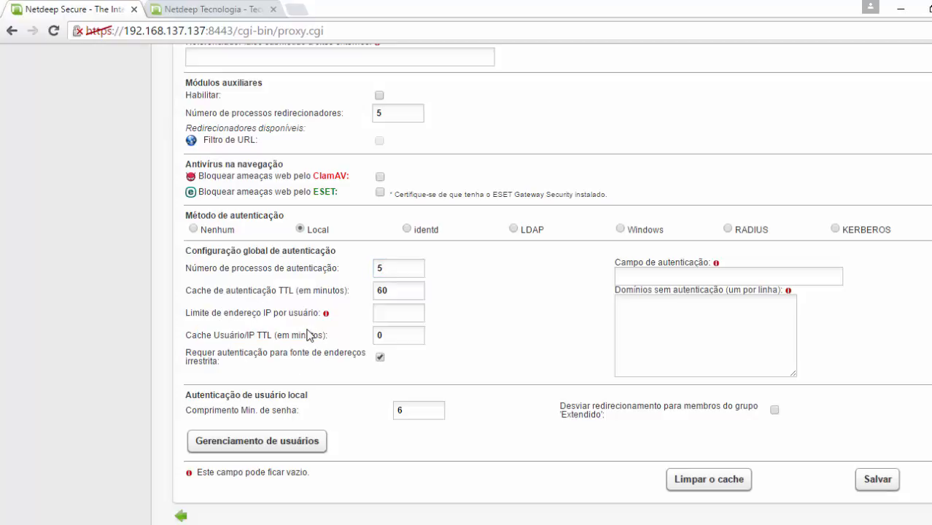
click(417, 309)
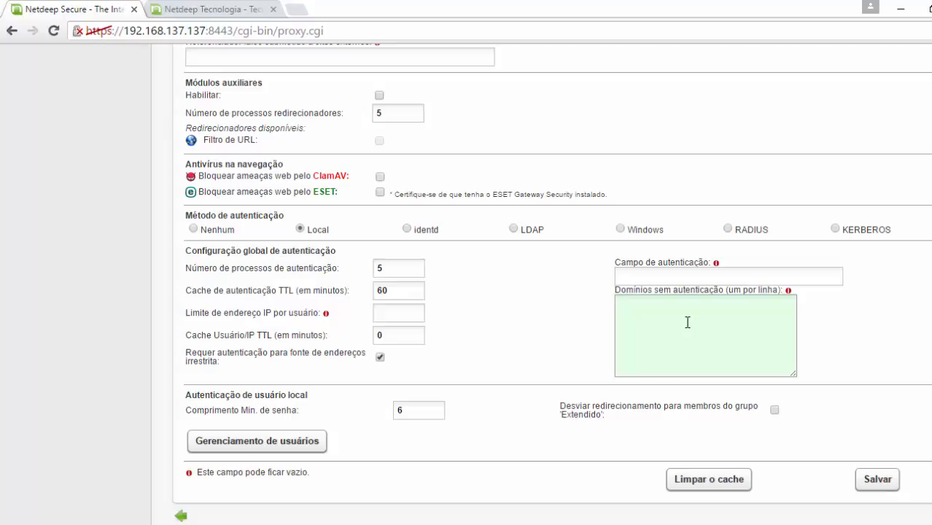
Step: Try exempting receita.fazenda.sp.gov.br and bb.com.br from authentication (Domínios sem autenticação), and clear both domains again
click(658, 309)
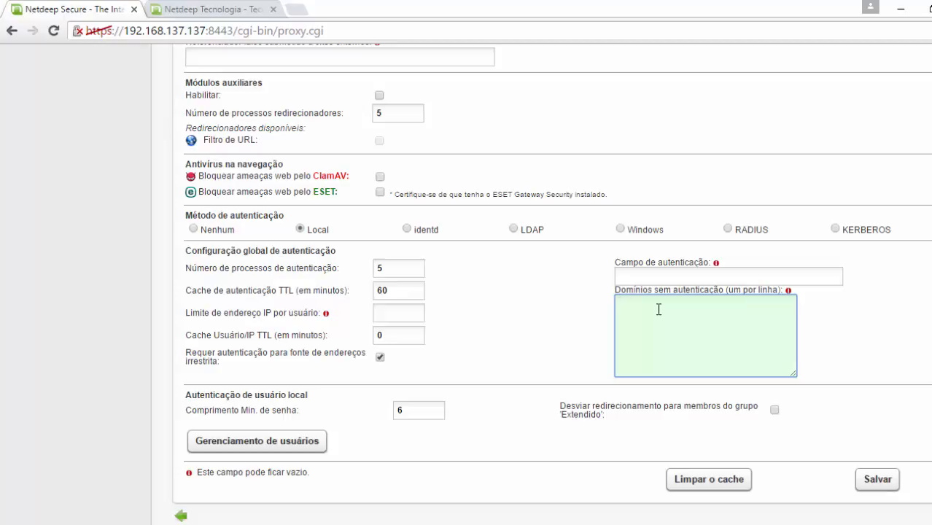
text(receita.fazenda.sp.gov.br )
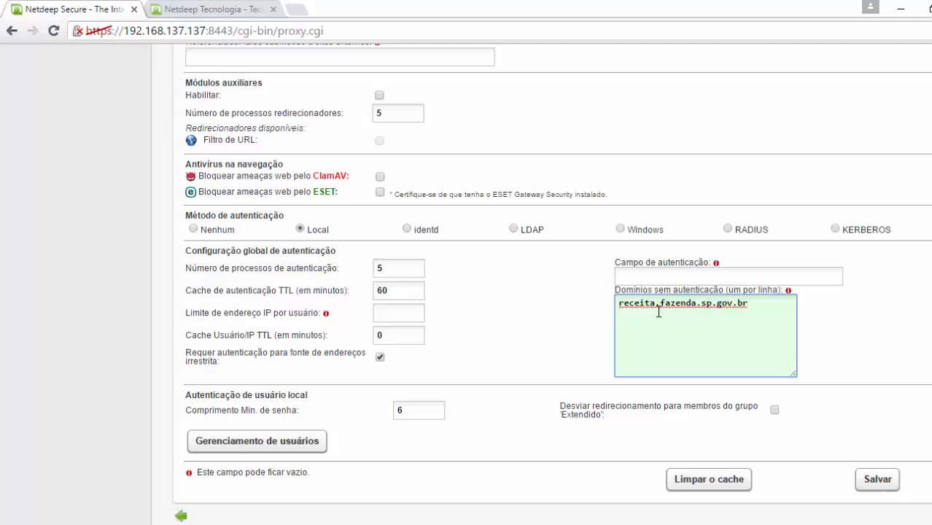
text(bb.com.br)
scroll(274, 230, down, 1)
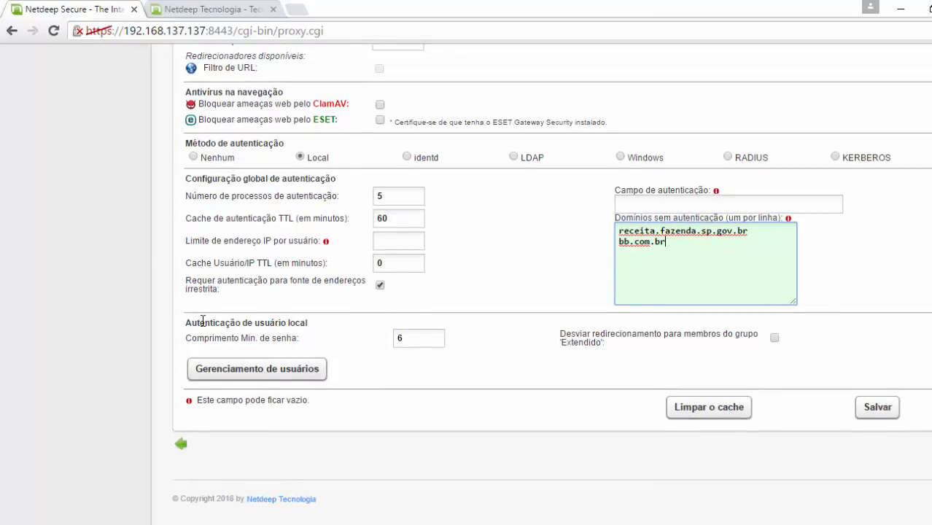
drag(738, 241, 601, 225)
key(Delete)
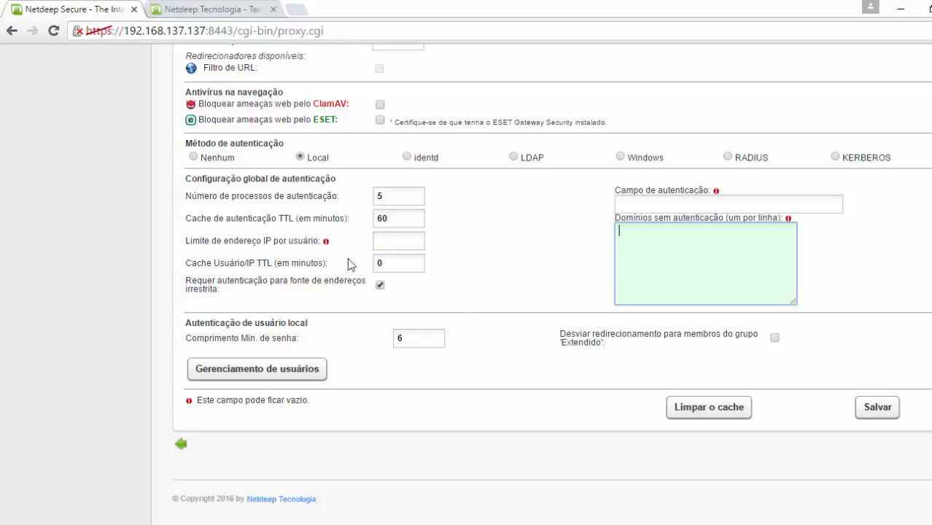
Step: In the local user management, create the user netdeep in the Padrão group, entering and confirming the account password
click(248, 369)
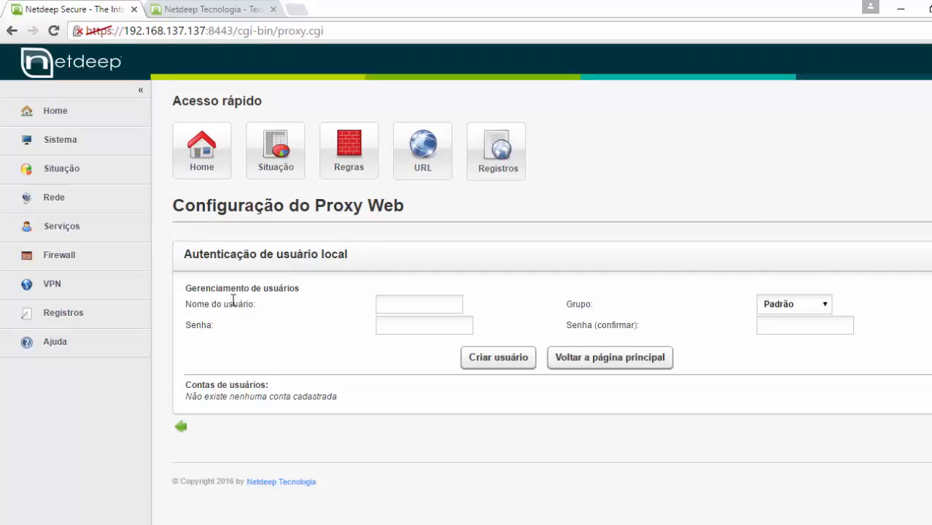
click(405, 305)
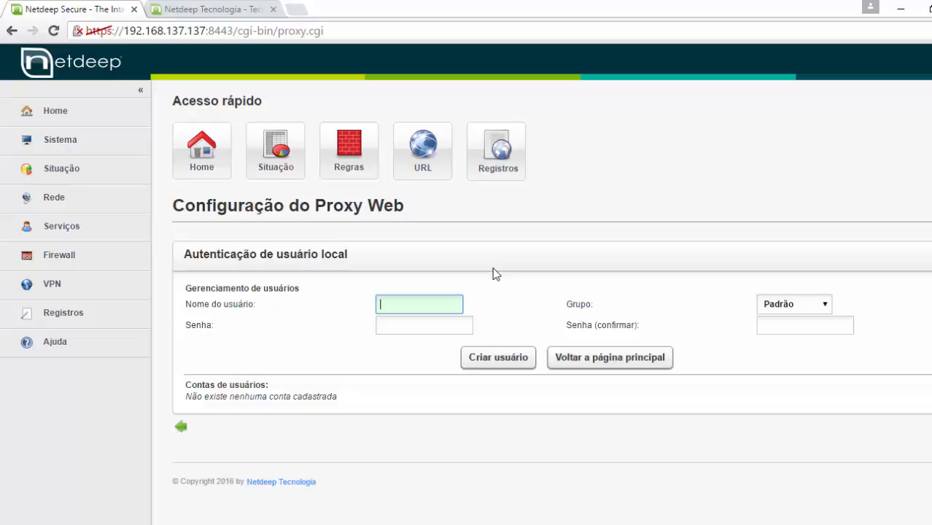
text(netdeep)
click(823, 307)
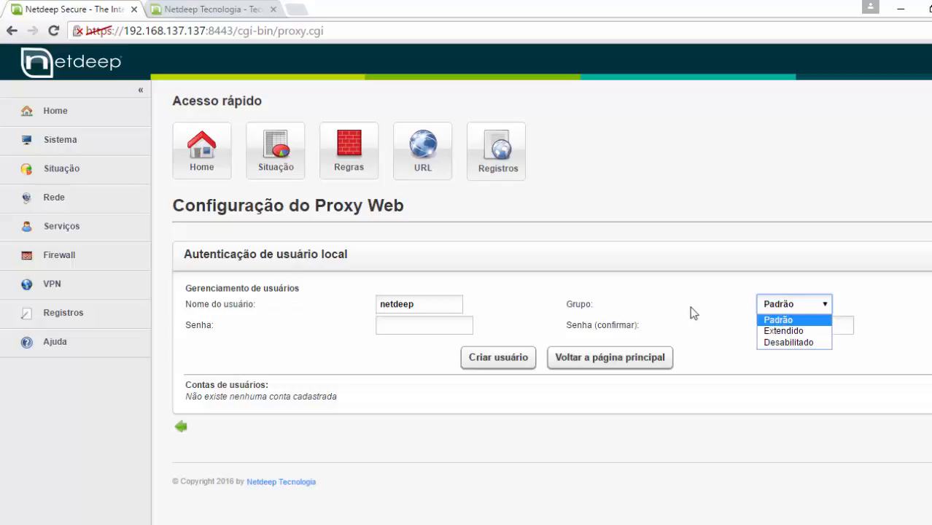
click(777, 322)
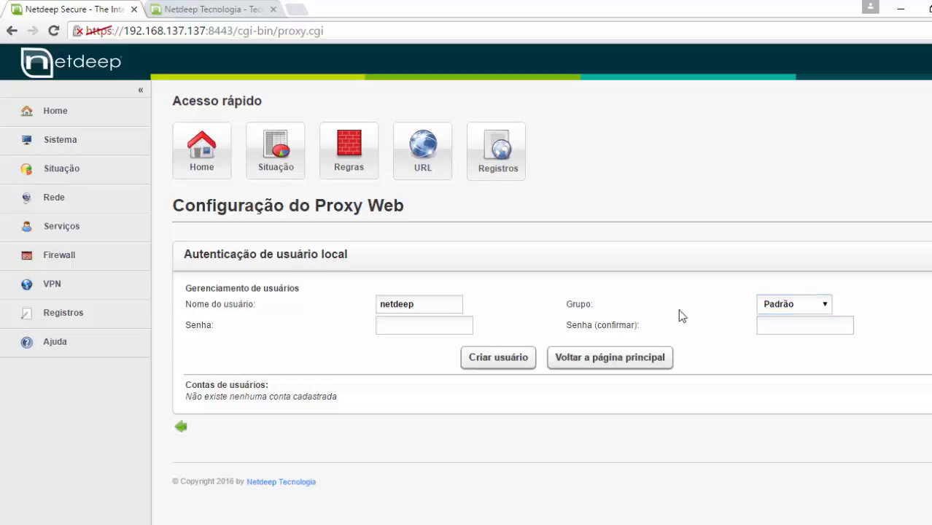
click(427, 326)
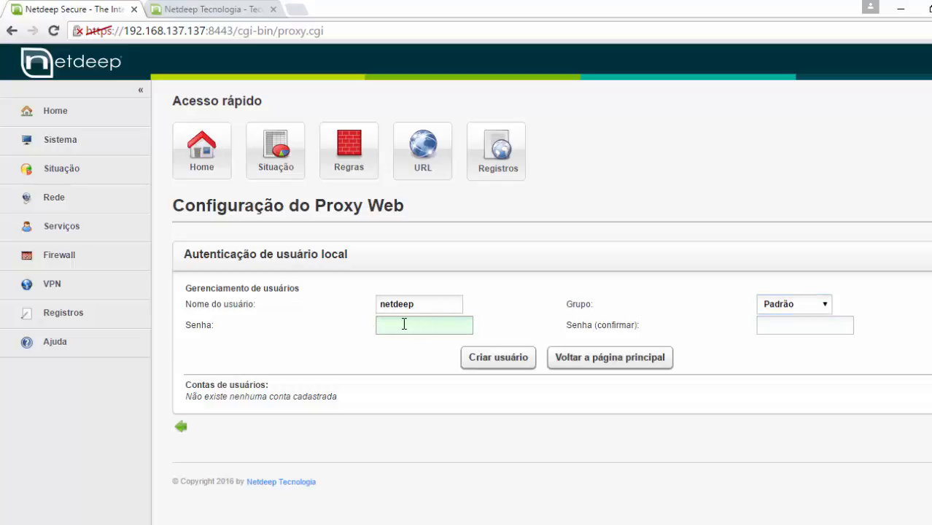
click(798, 303)
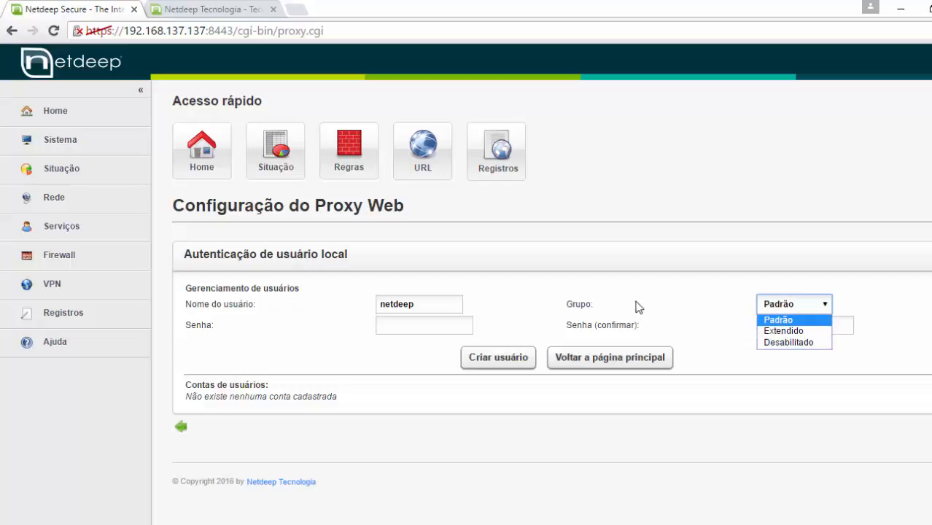
click(681, 299)
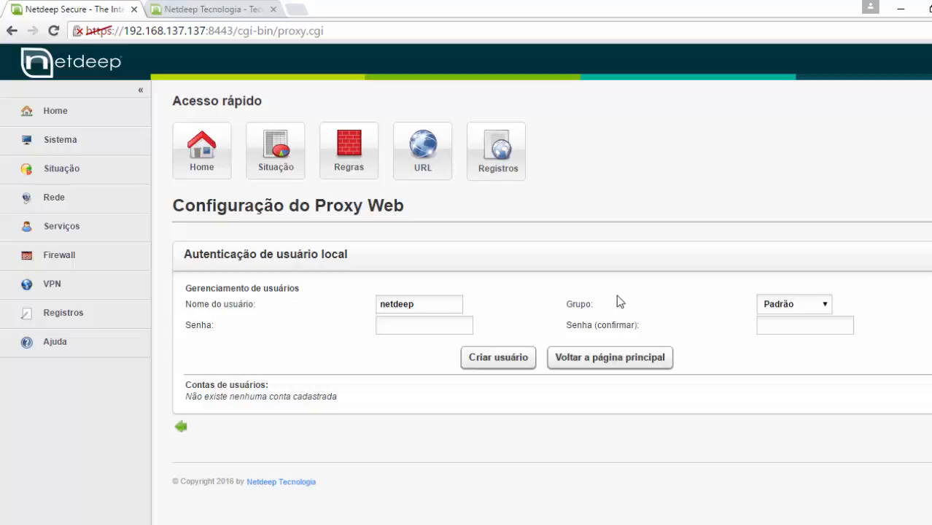
click(395, 327)
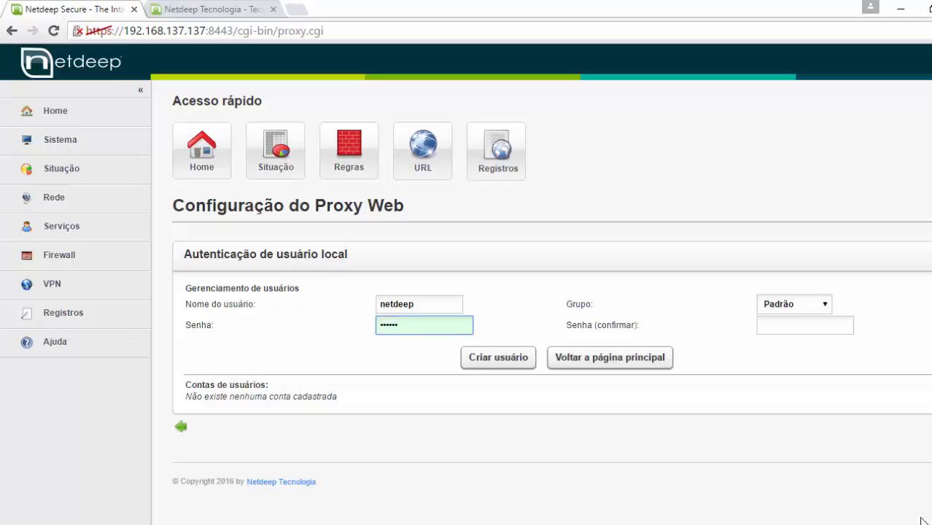
click(775, 327)
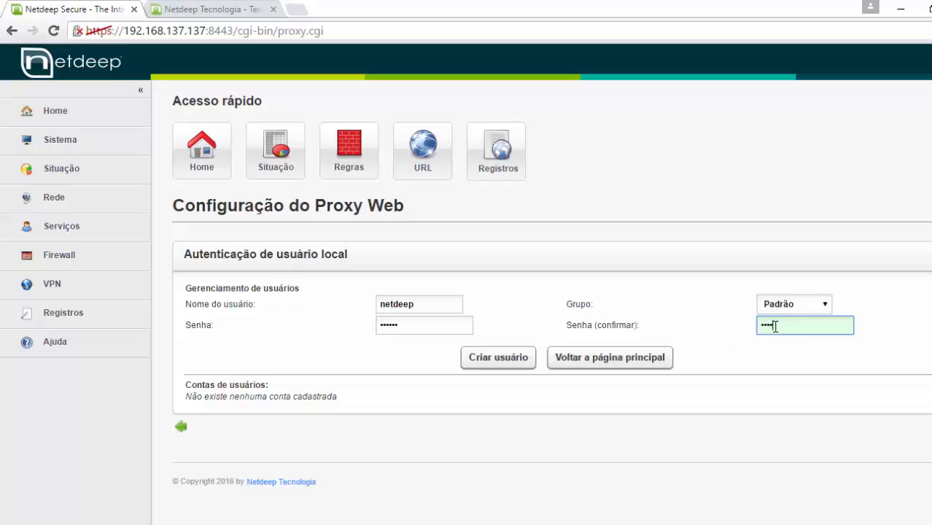
click(491, 359)
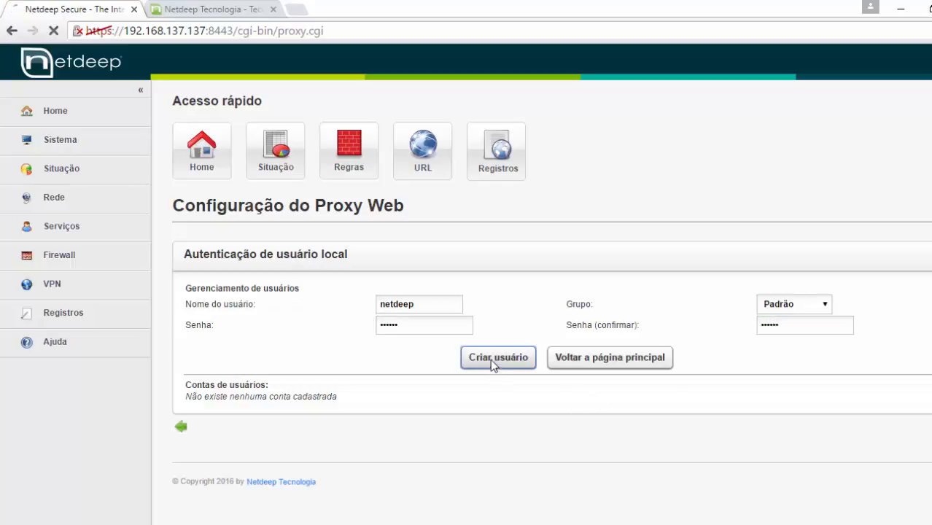
Step: Create a second local user netdeep2 in the Padrão group, entering and confirming its account password
click(405, 301)
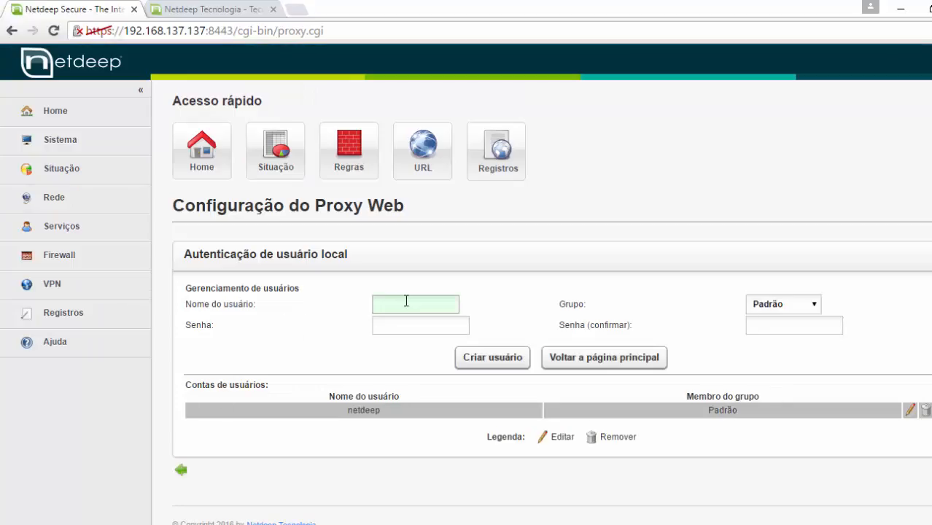
text(n)
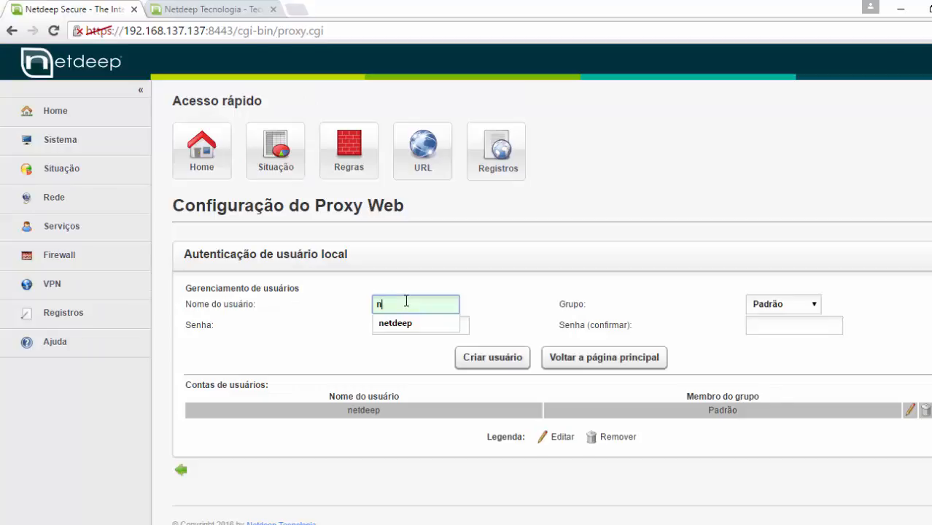
text(etdeep2)
click(403, 325)
text(•••••)
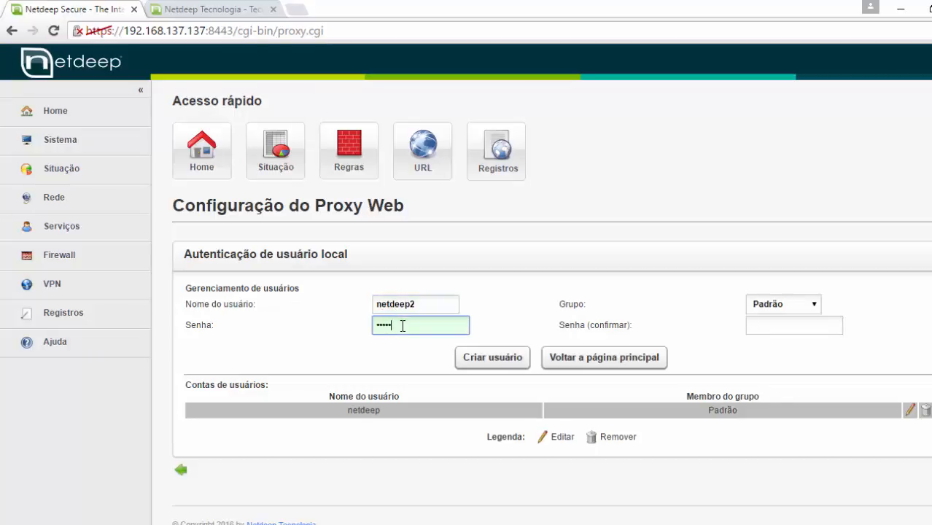
text(•)
click(786, 328)
text(••••)
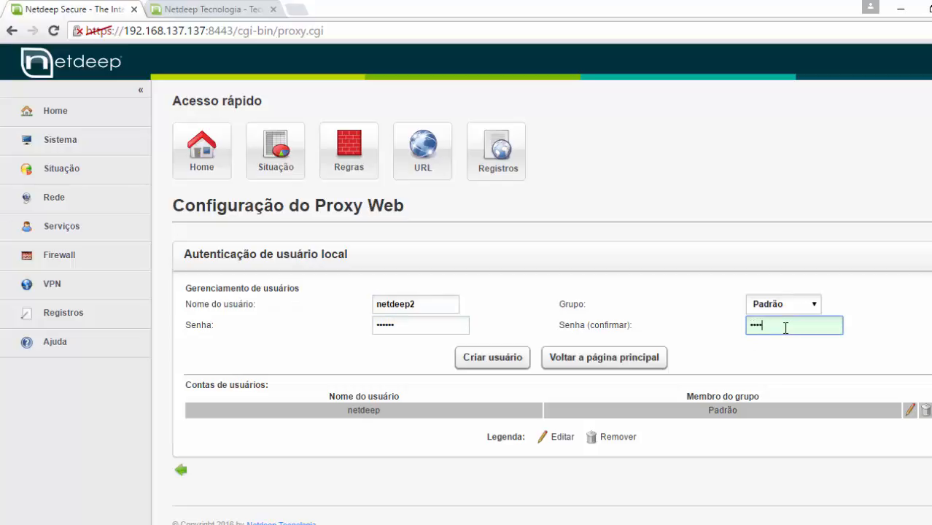
text(••)
click(470, 357)
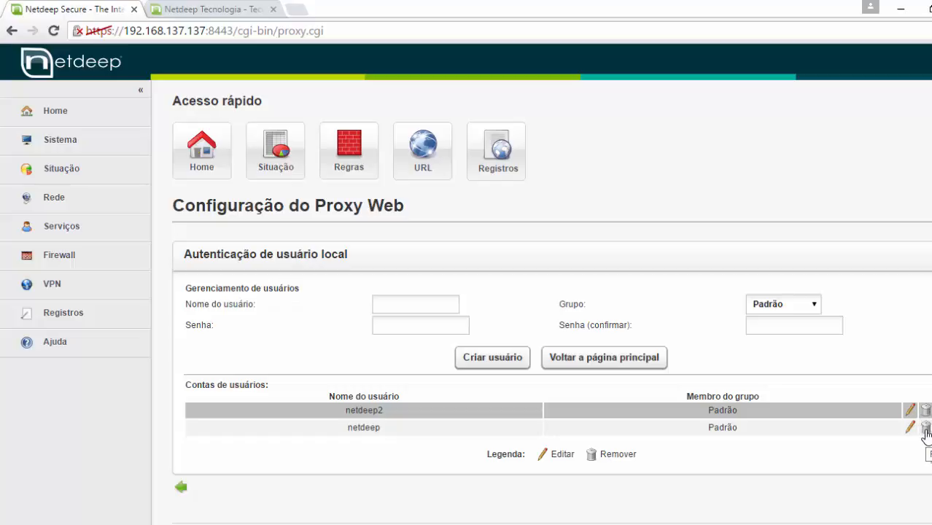
Step: Return to the main web proxy configuration page and review its settings, including the local authentication section
click(585, 358)
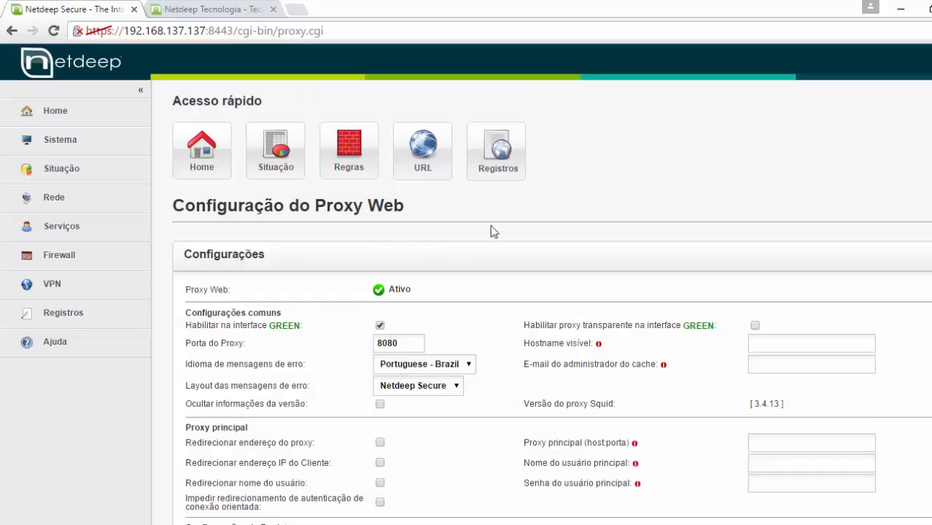
scroll(492, 229, down, 3)
scroll(587, 244, up, 2)
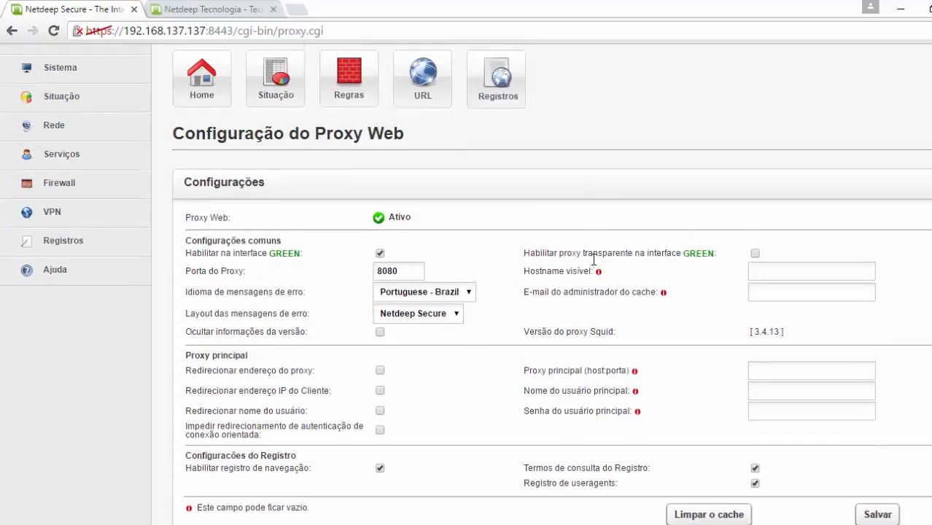
scroll(634, 246, down, 5)
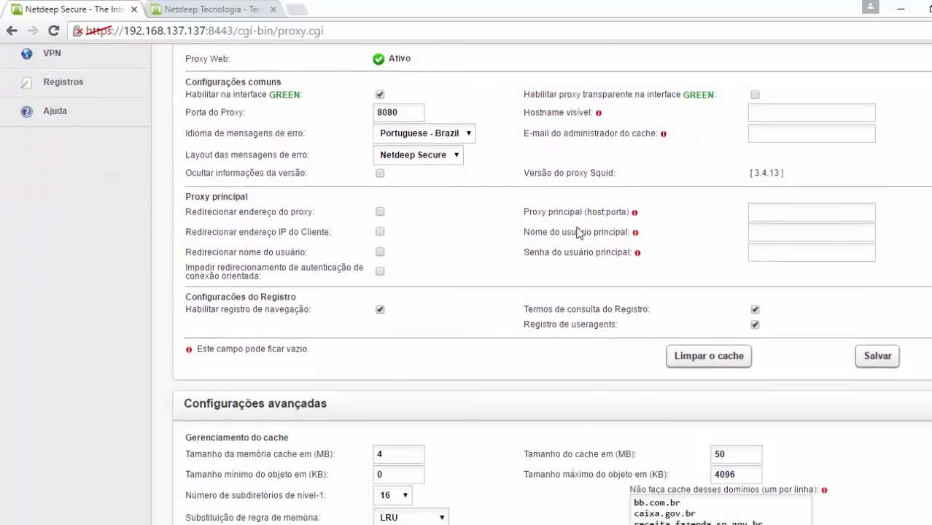
scroll(482, 208, down, 12)
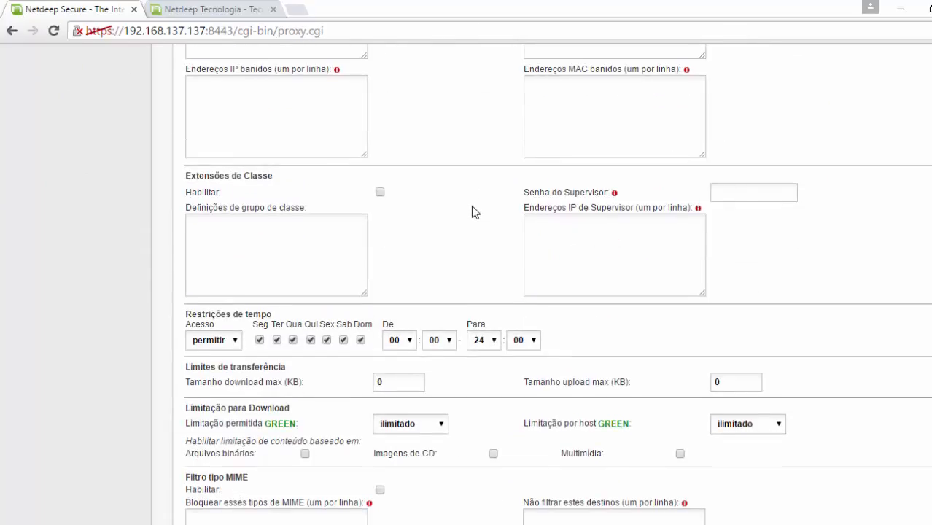
scroll(471, 206, down, 6)
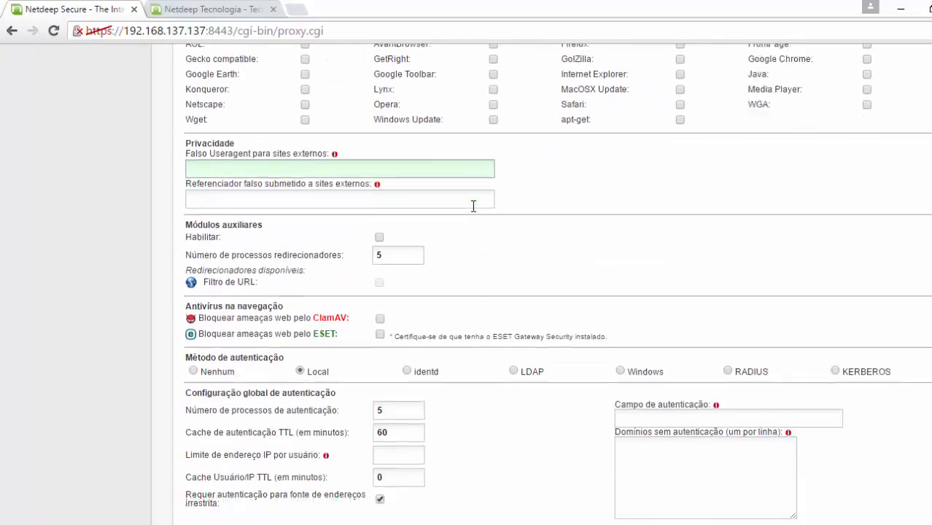
scroll(473, 206, down, 2)
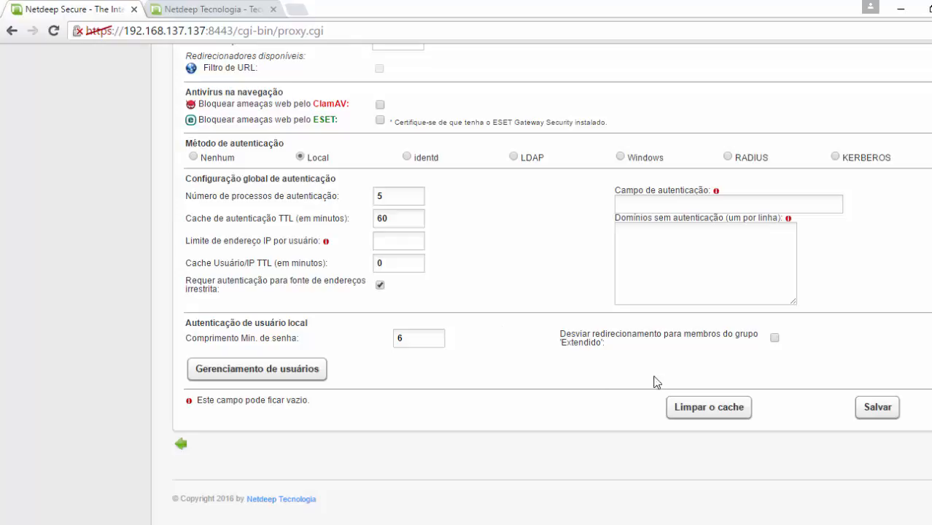
click(676, 395)
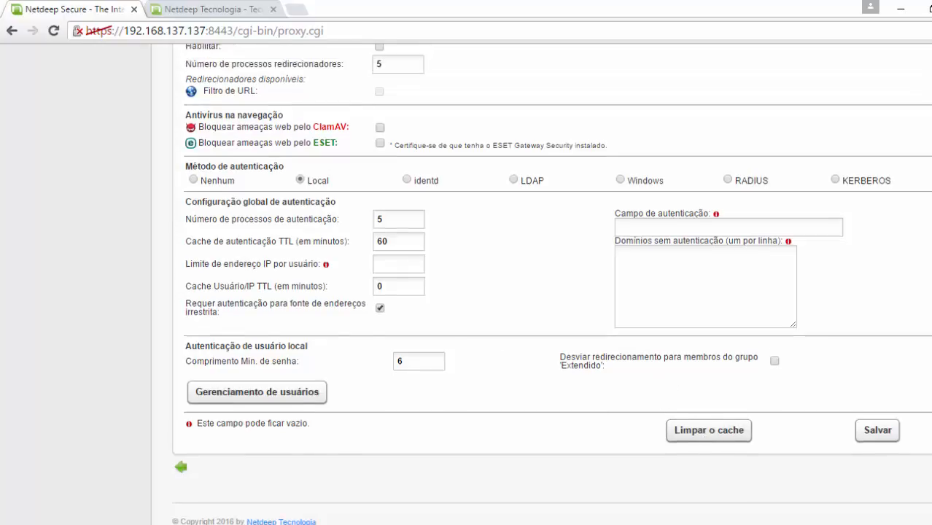
scroll(801, 291, up, 8)
scroll(801, 292, down, 4)
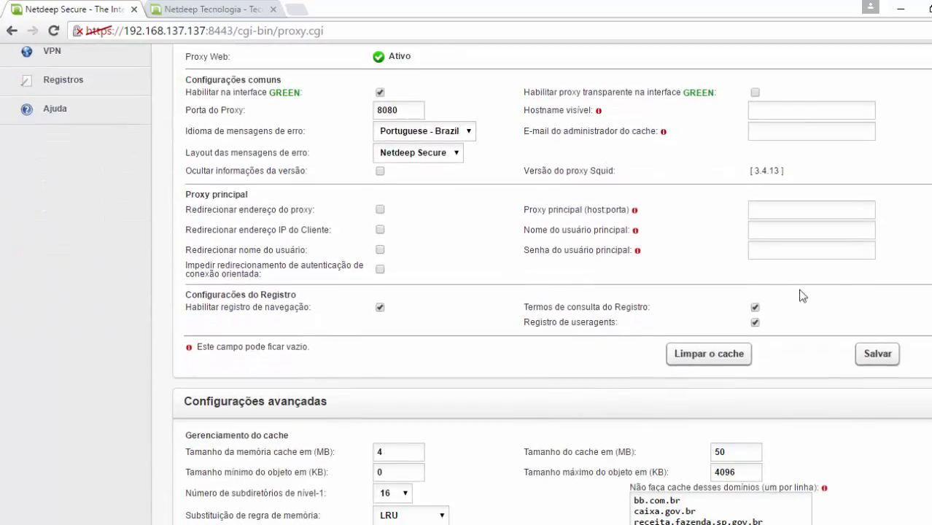
scroll(467, 284, up, 3)
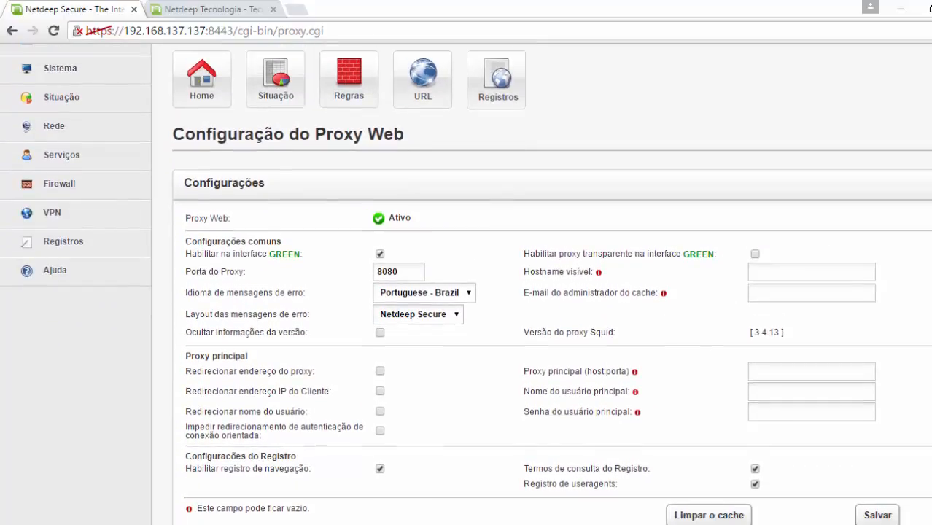
scroll(467, 284, down, 2)
scroll(466, 284, up, 2)
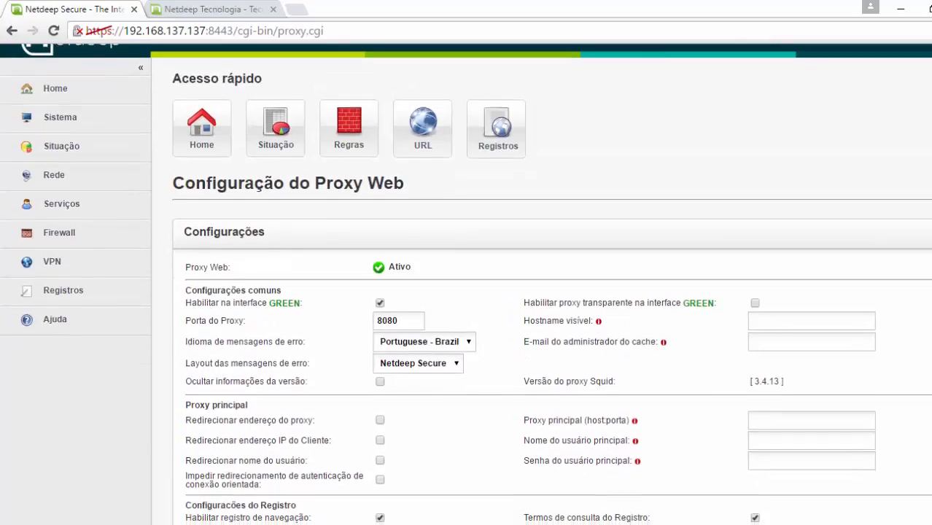
scroll(467, 285, down, 1)
scroll(466, 284, down, 2)
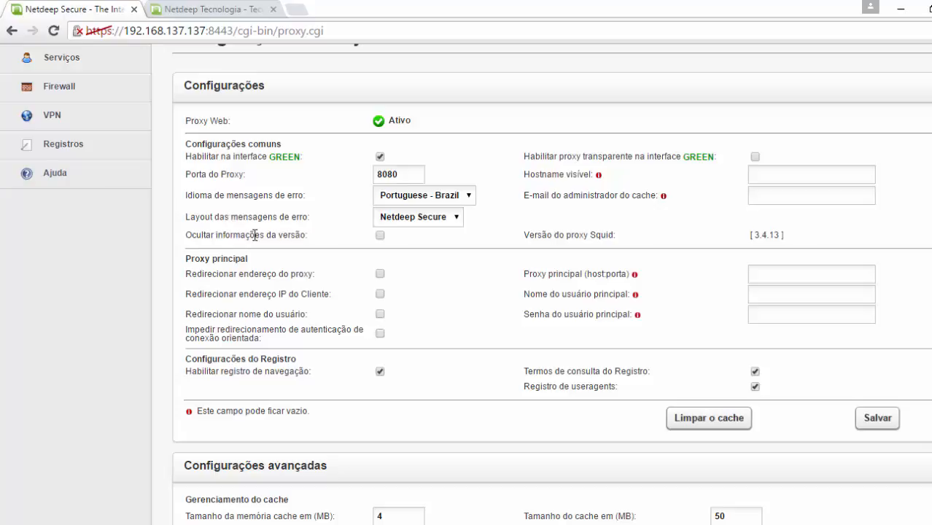
scroll(254, 234, up, 2)
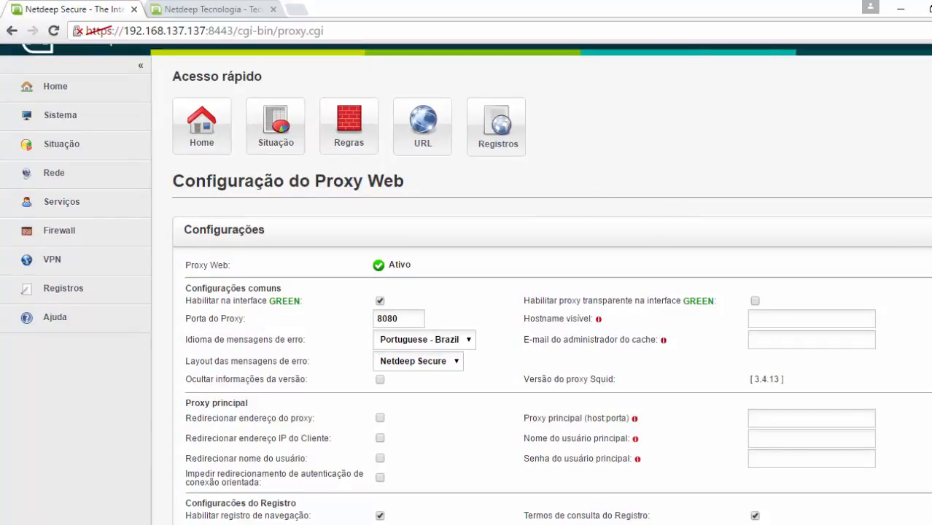
scroll(541, 284, down, 2)
scroll(541, 284, up, 1)
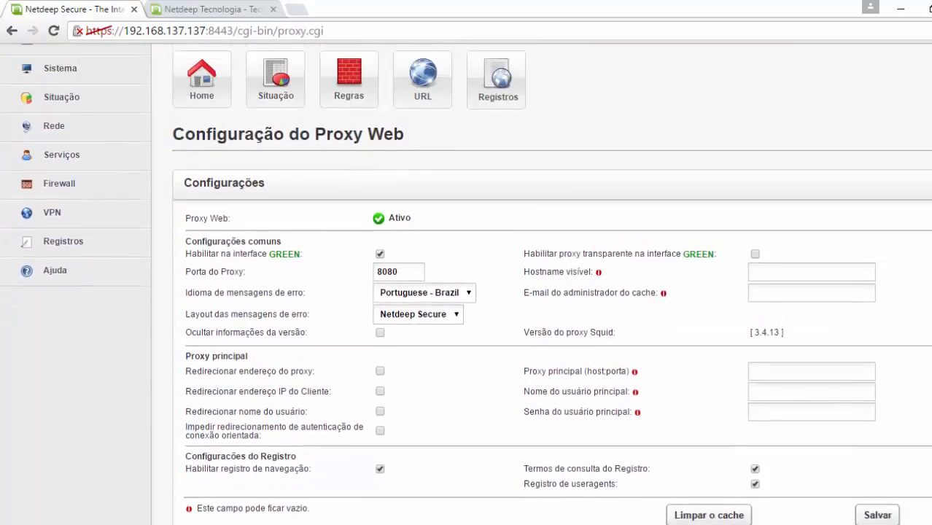
scroll(541, 284, up, 1)
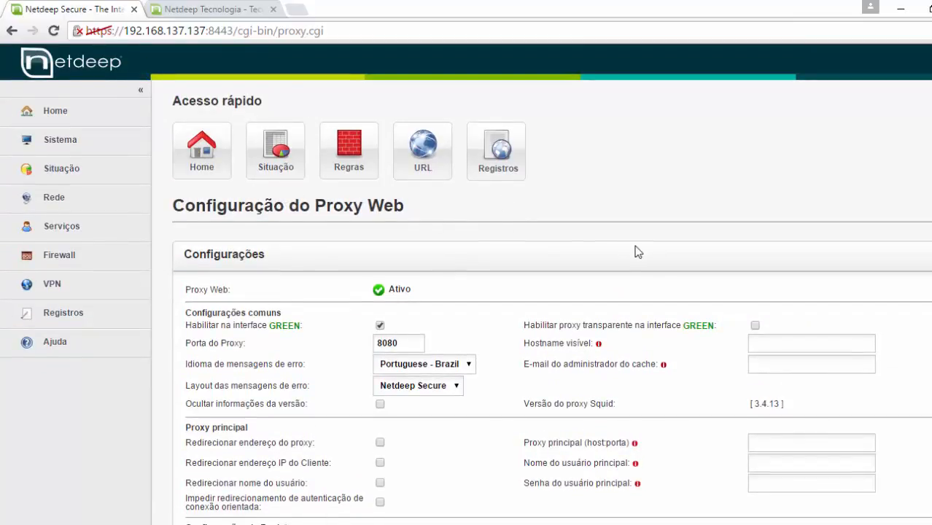
scroll(634, 252, down, 1)
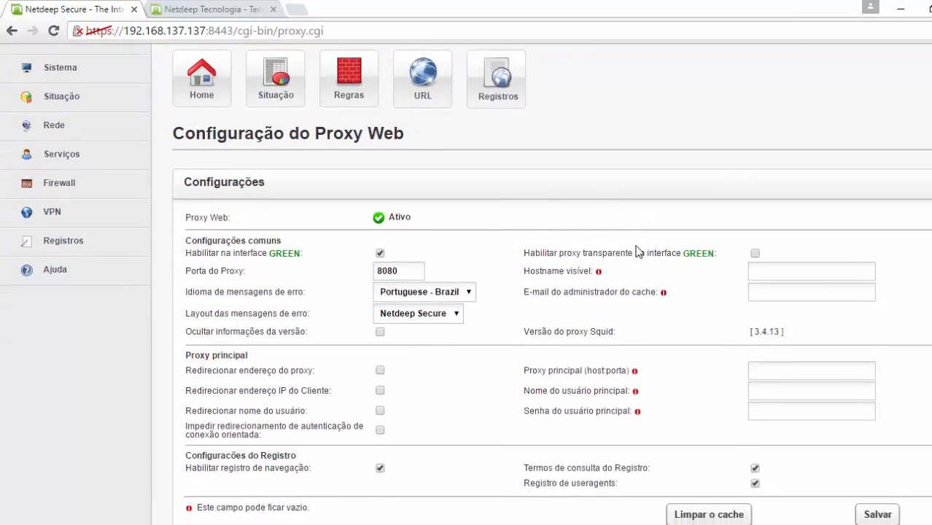
Step: Open the Firewall page of the Netdeep website and sign in to the proxy as netdeep, entering the account password
click(222, 10)
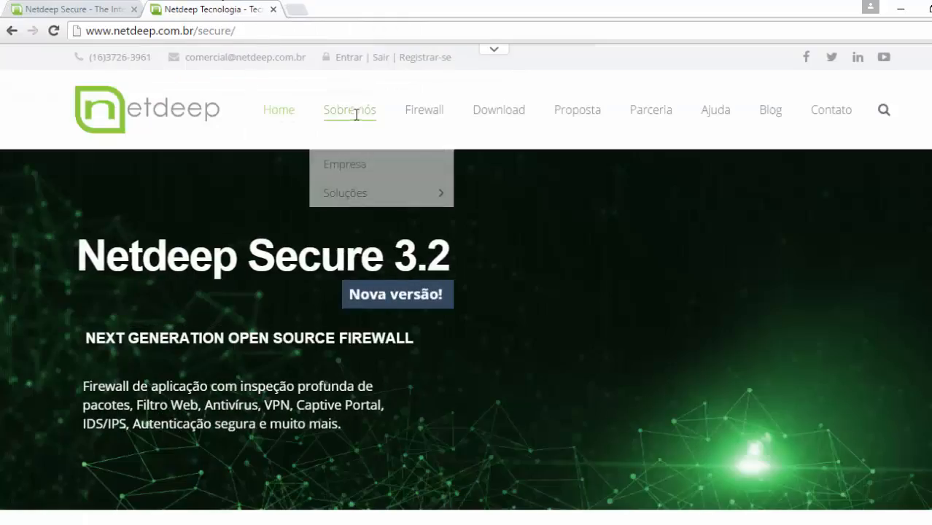
click(432, 119)
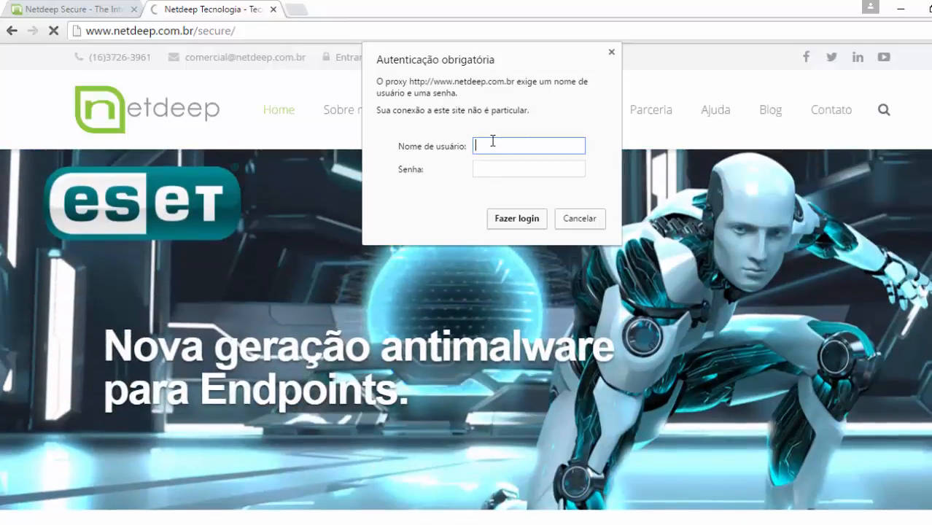
text(n)
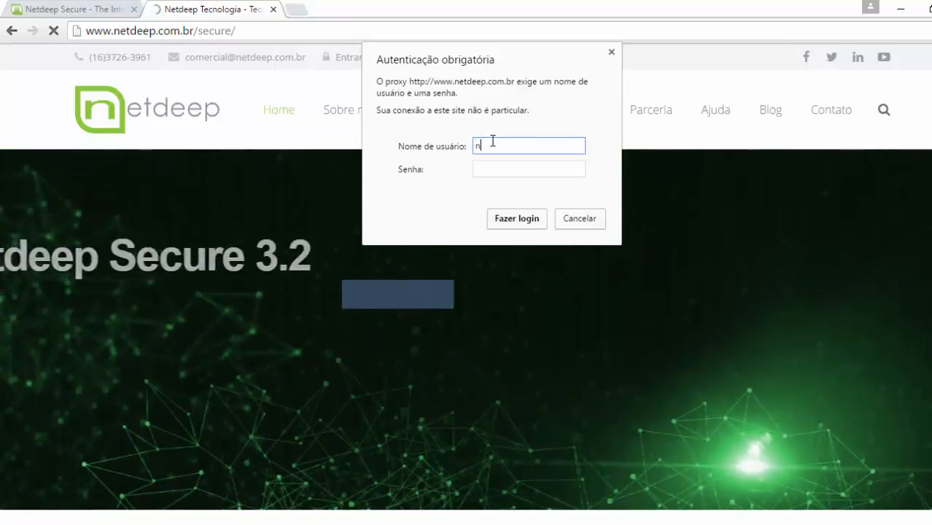
text(etdeep)
key(Tab)
text(*)
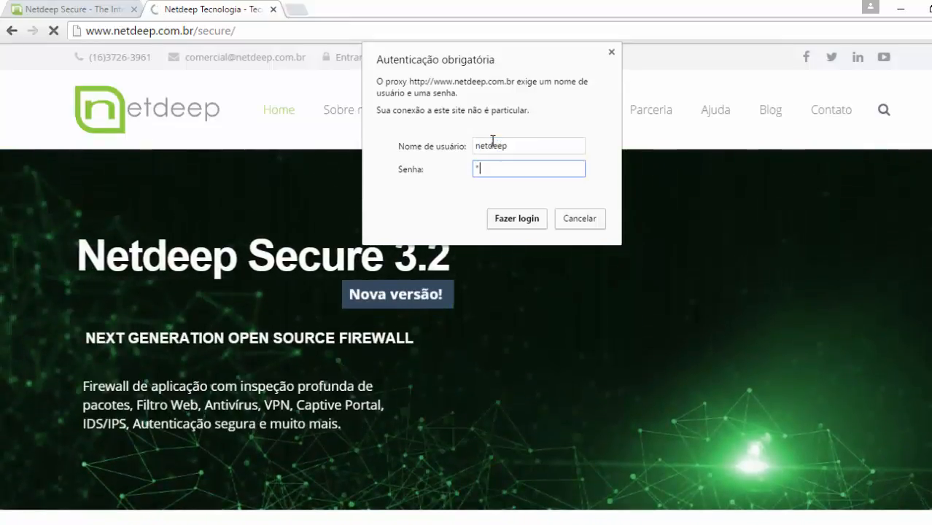
text(****)
key(Return)
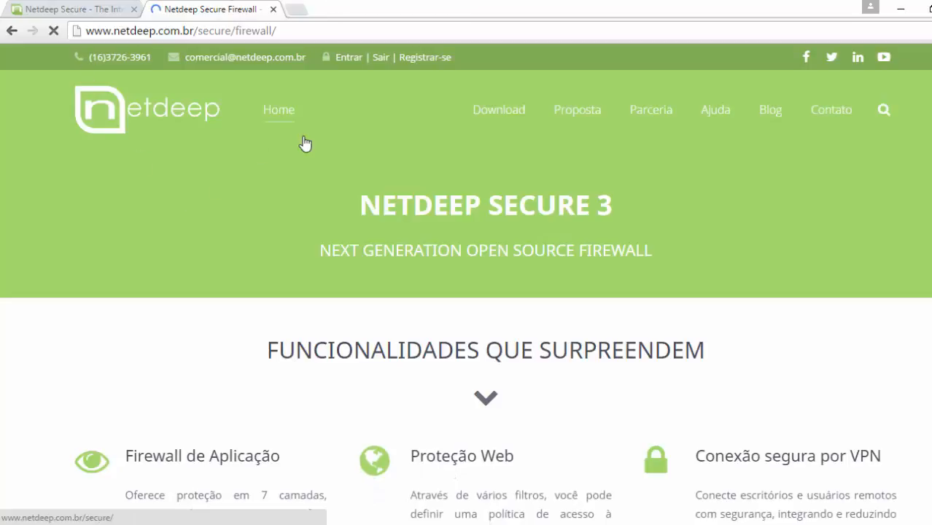
Step: Switch back to the Netdeep Secure administration page and open the web browsing logs (Navegação Web) to examine the recorded entries
click(54, 10)
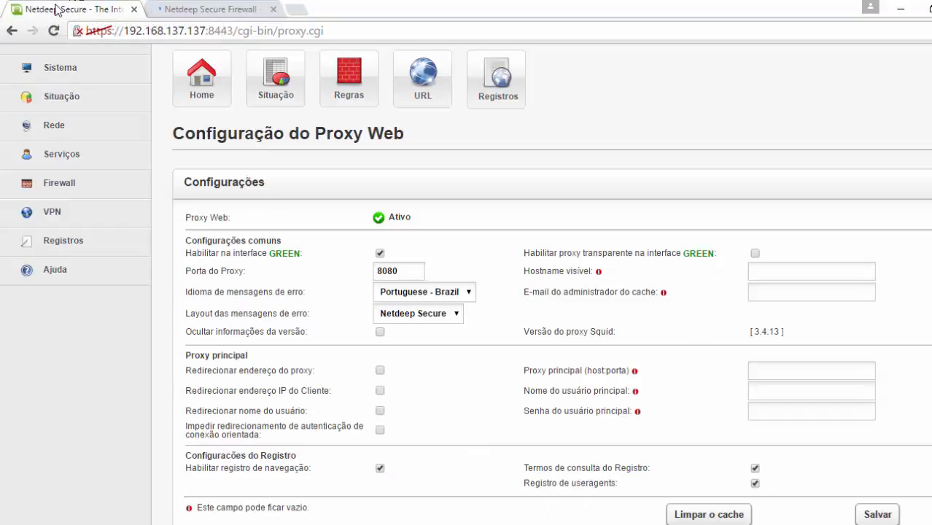
click(54, 242)
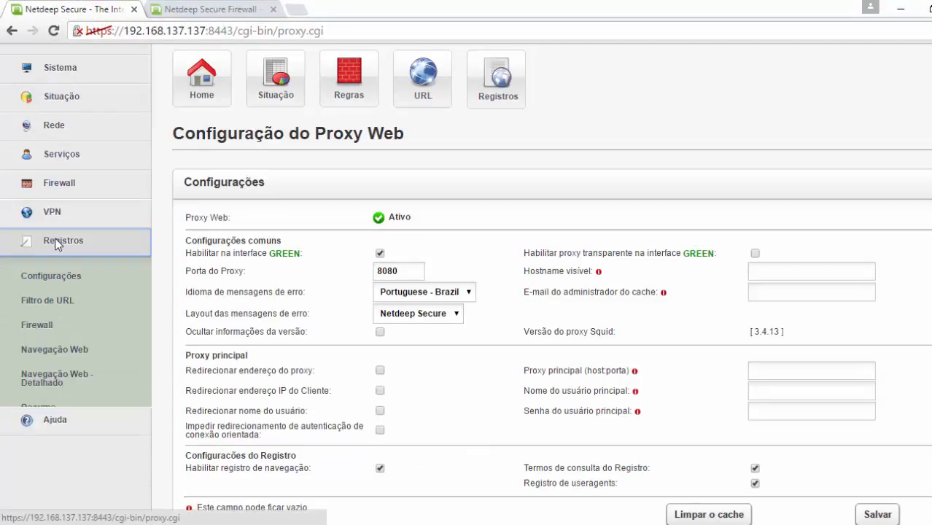
click(64, 355)
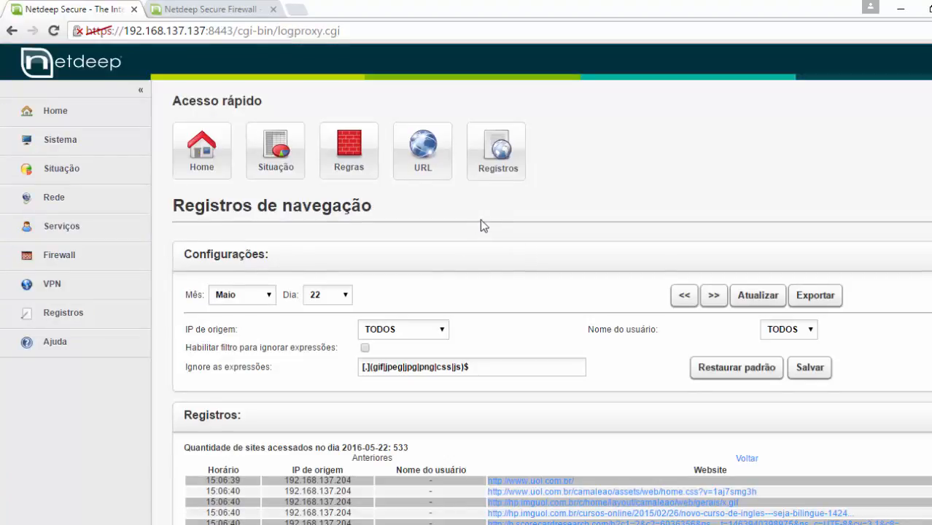
scroll(492, 219, down, 2)
scroll(515, 217, down, 2)
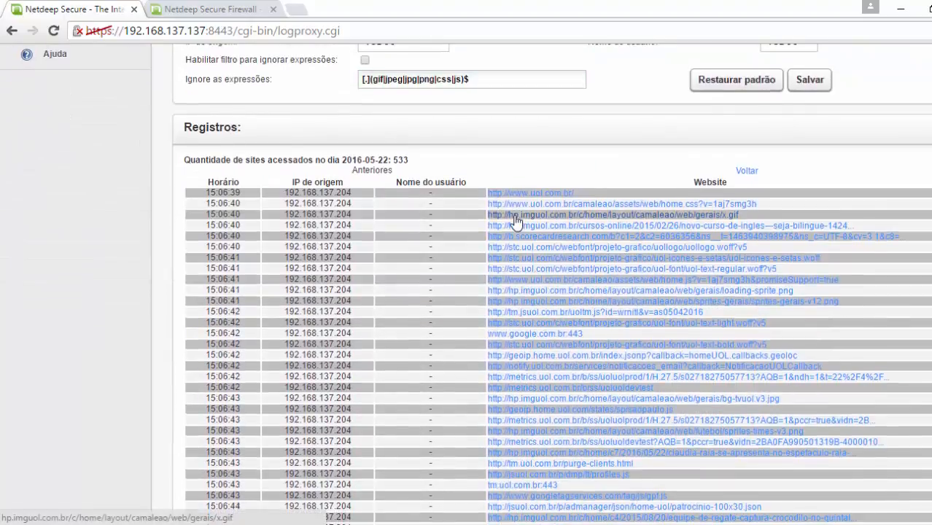
scroll(514, 222, up, 1)
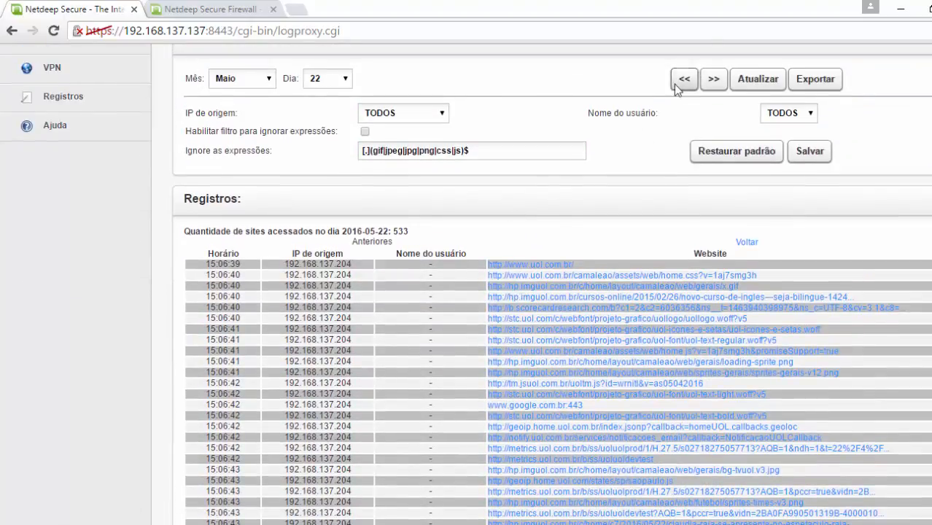
Step: Filter the browsing log by the user name netdeep, refresh it and examine the websites recorded for that user
click(809, 114)
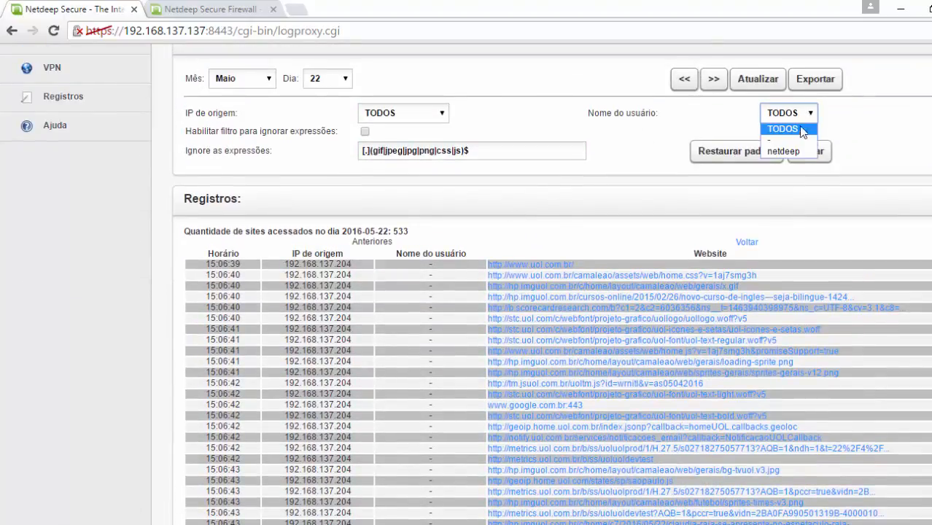
click(787, 152)
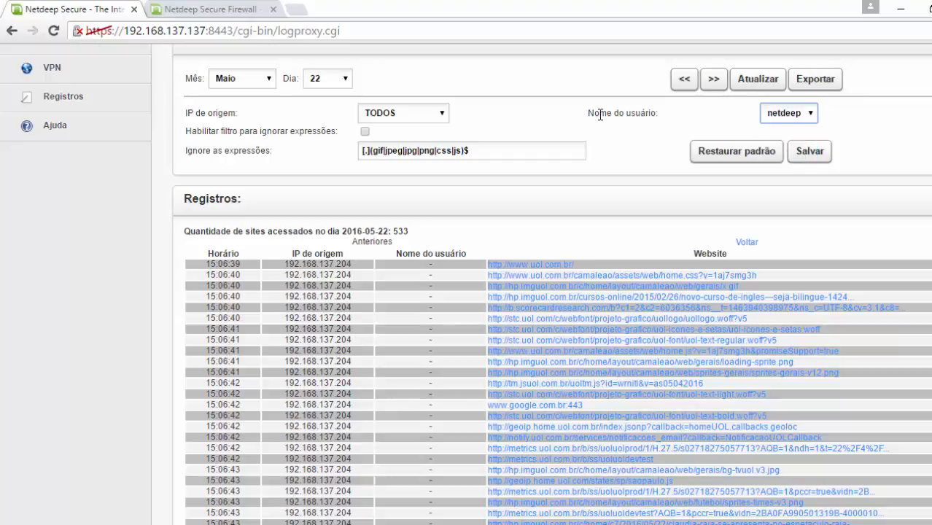
click(751, 80)
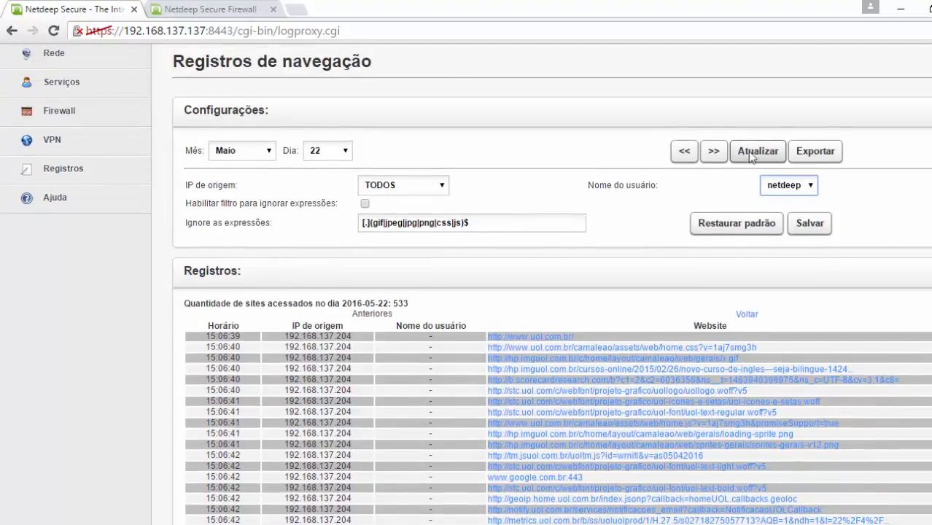
scroll(557, 188, down, 3)
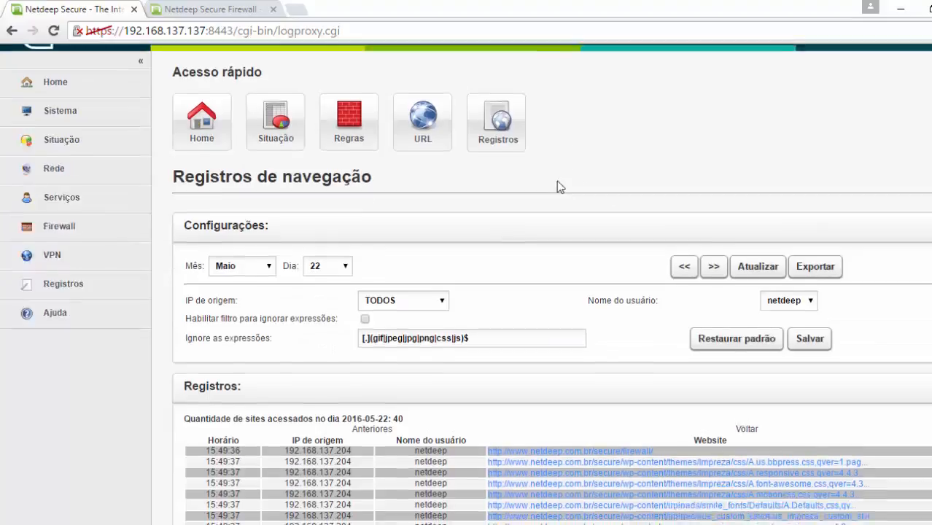
scroll(493, 199, down, 3)
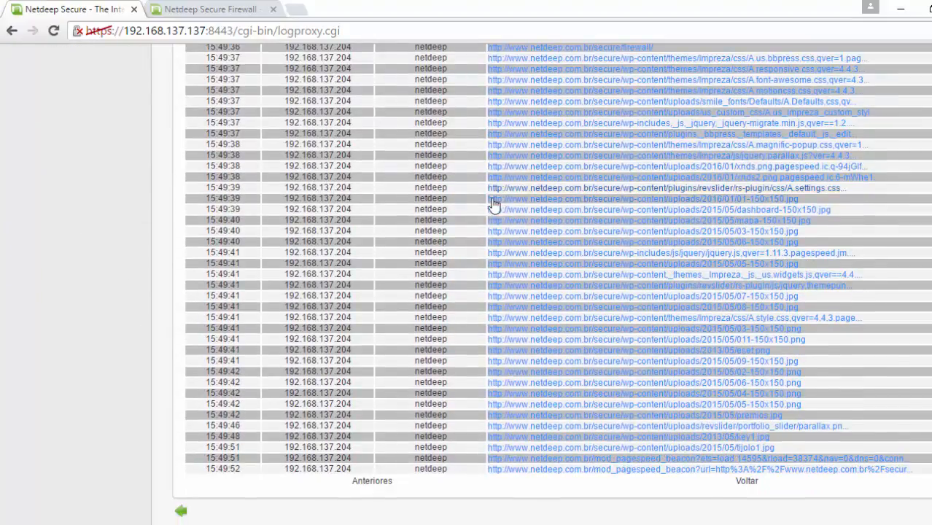
scroll(495, 208, up, 3)
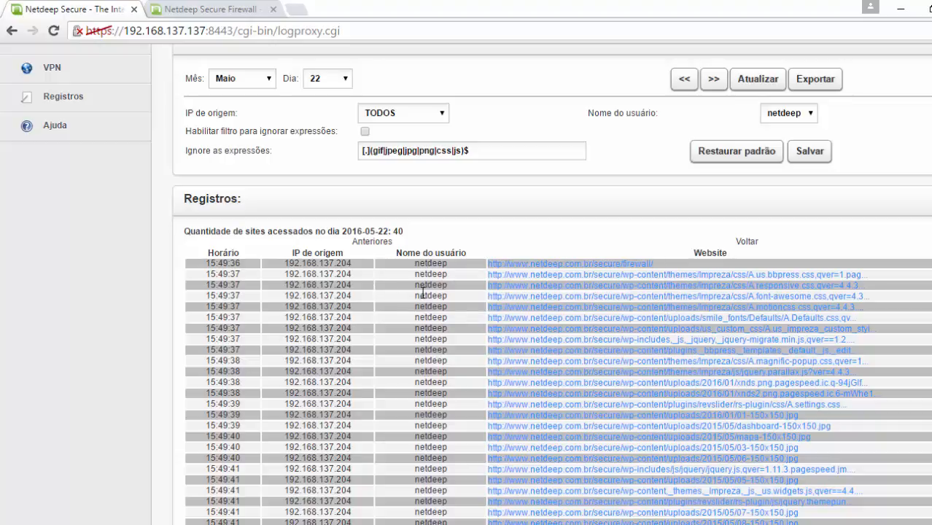
scroll(422, 293, down, 4)
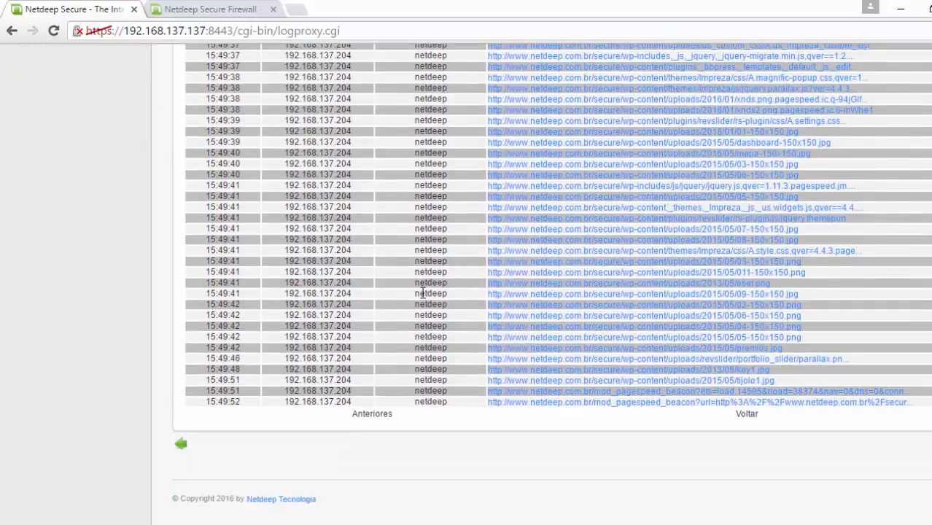
scroll(422, 293, up, 2)
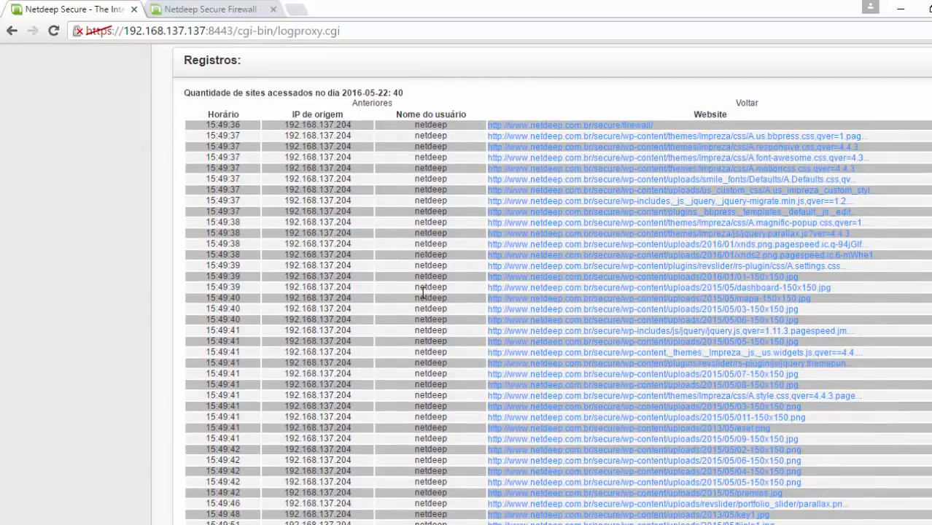
scroll(422, 292, up, 5)
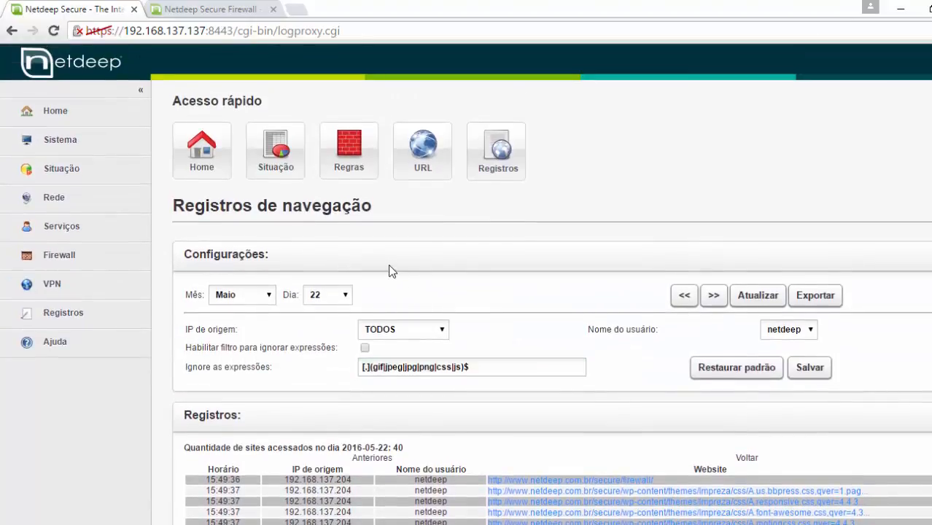